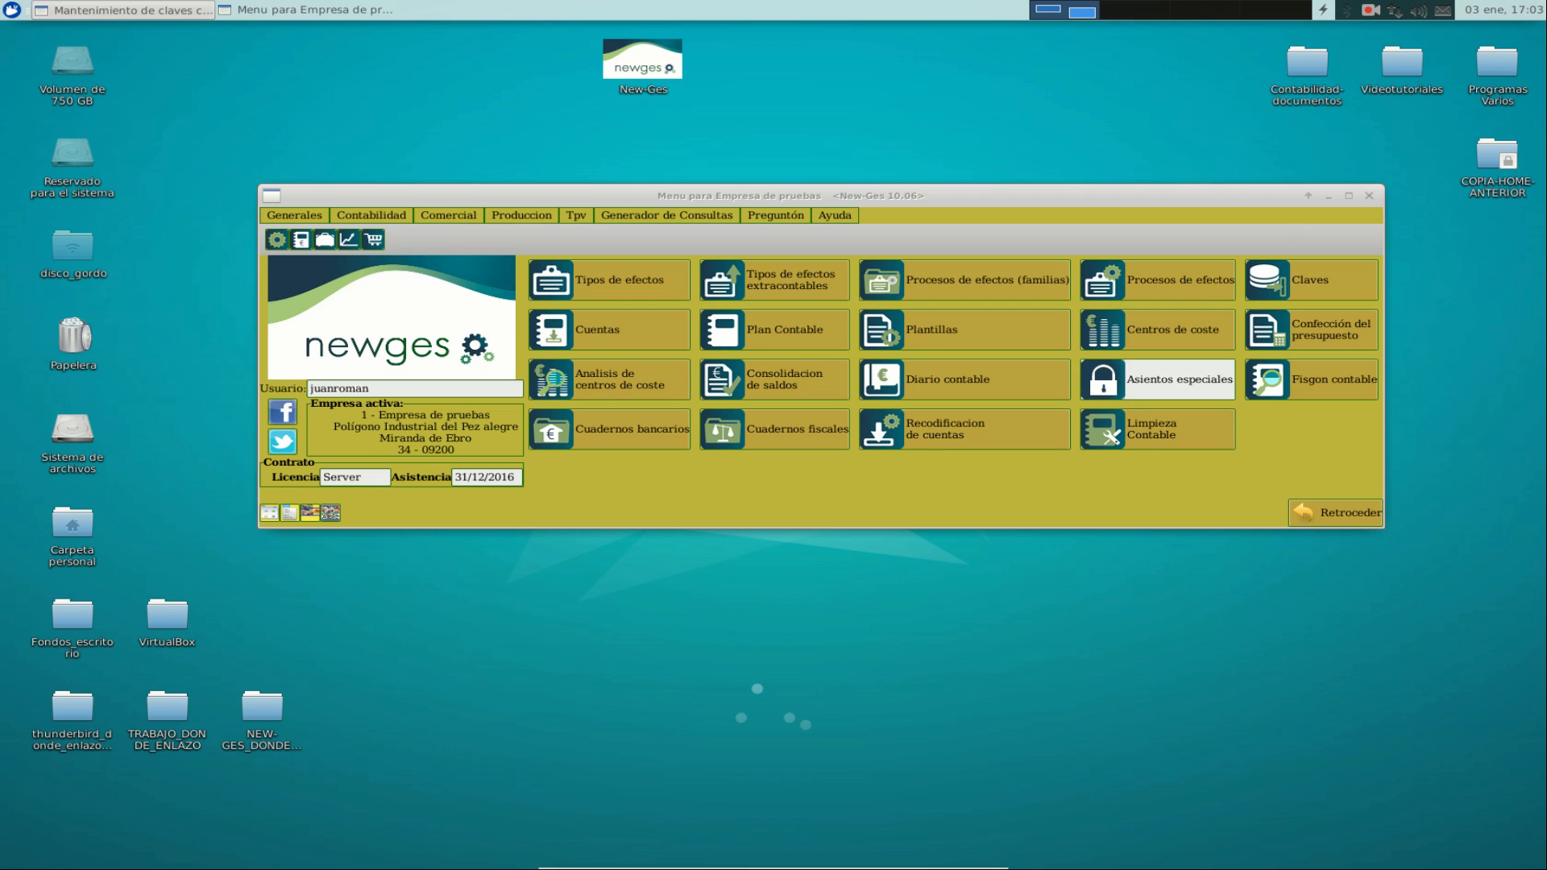
- Create the accounting key d with the description "Clave simple al debe", on the Debe side with a manual final amount
{"action": "left_click", "coordinate": [1309, 280]}
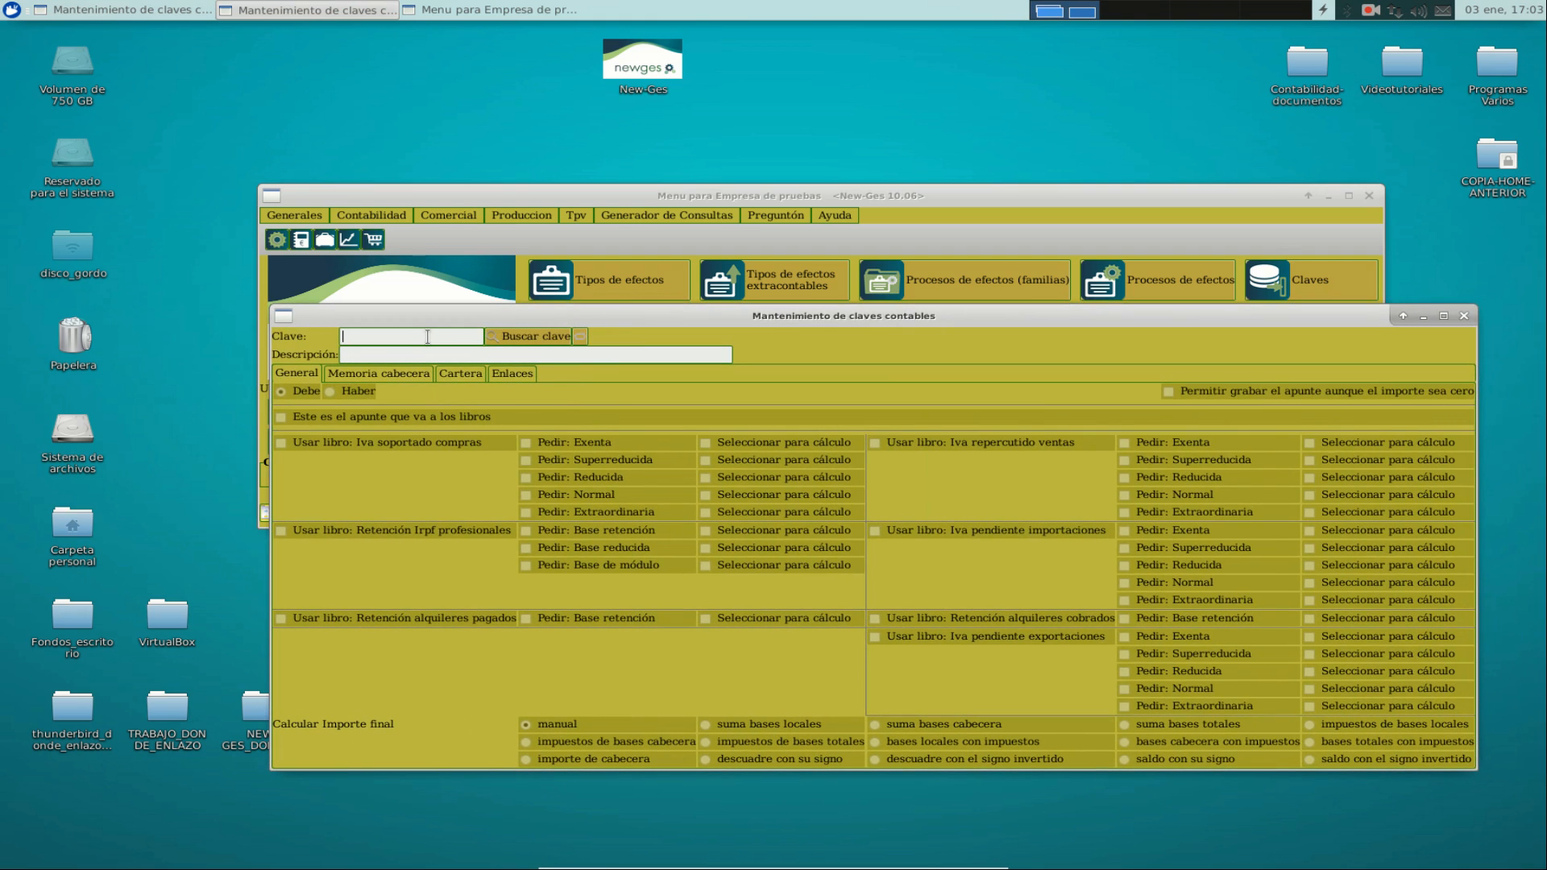
{"action": "type", "text": "D"}
{"action": "key", "text": "BackSpace"}
{"action": "type", "text": "d"}
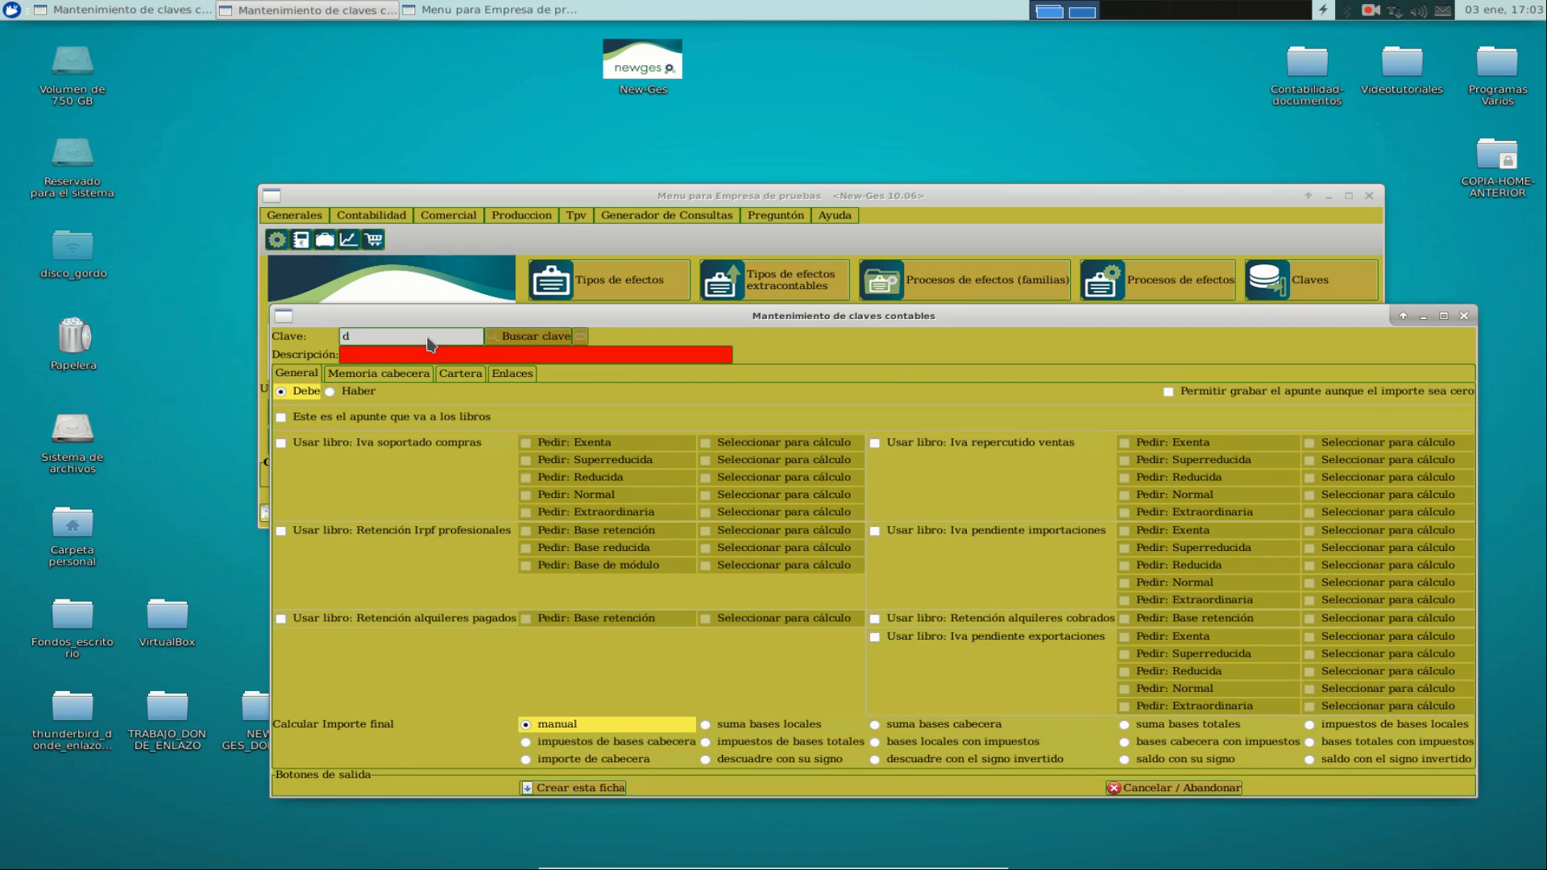
{"action": "left_click", "coordinate": [454, 352]}
{"action": "type", "text": "Clave simple al debe"}
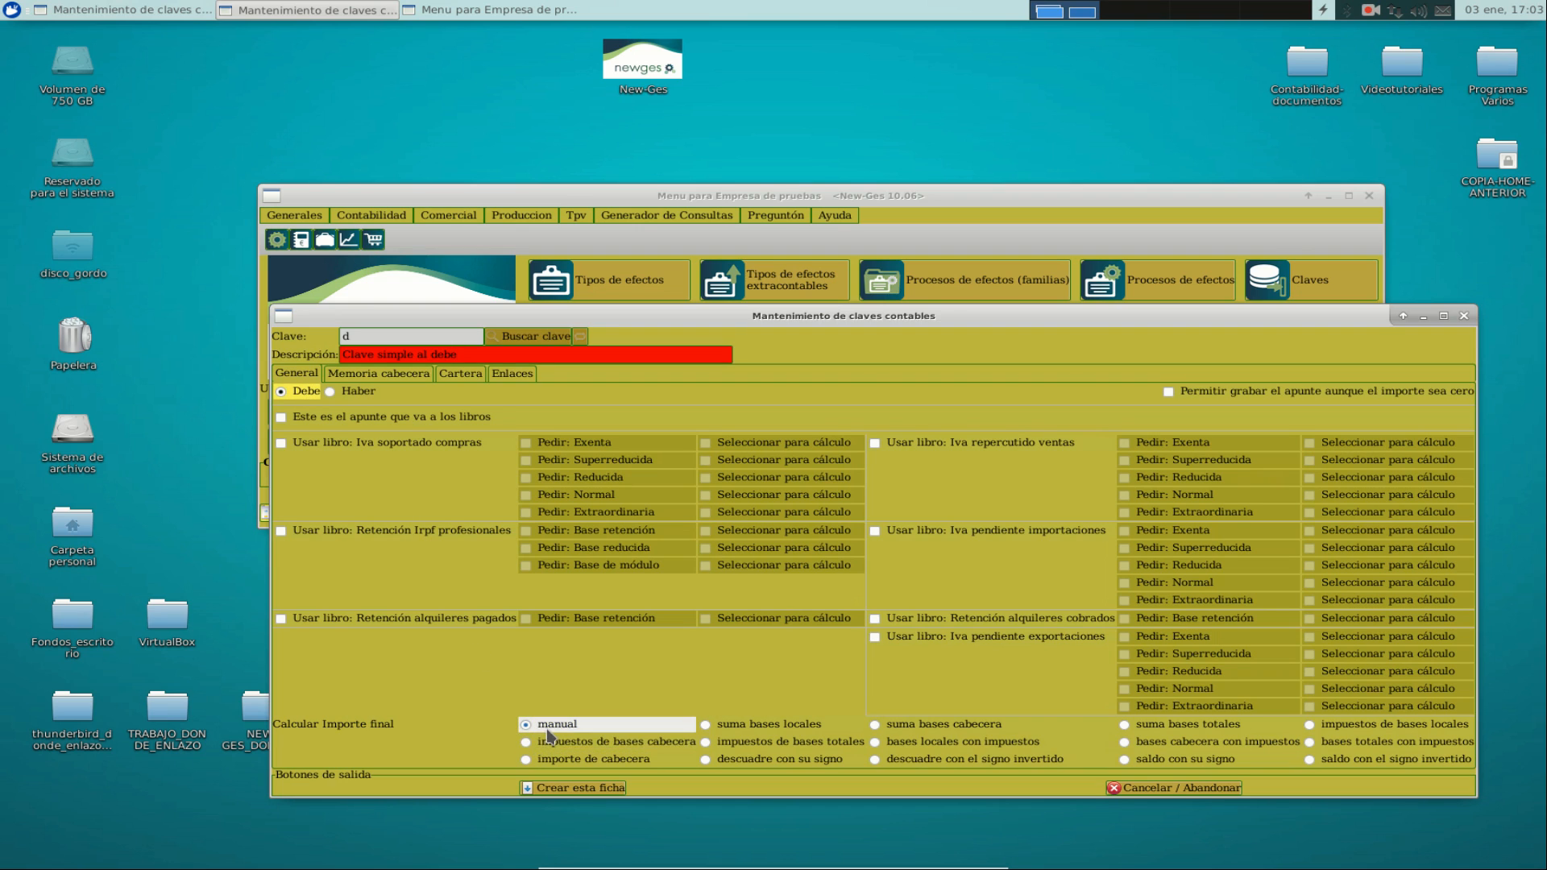
{"action": "left_click", "coordinate": [589, 789]}
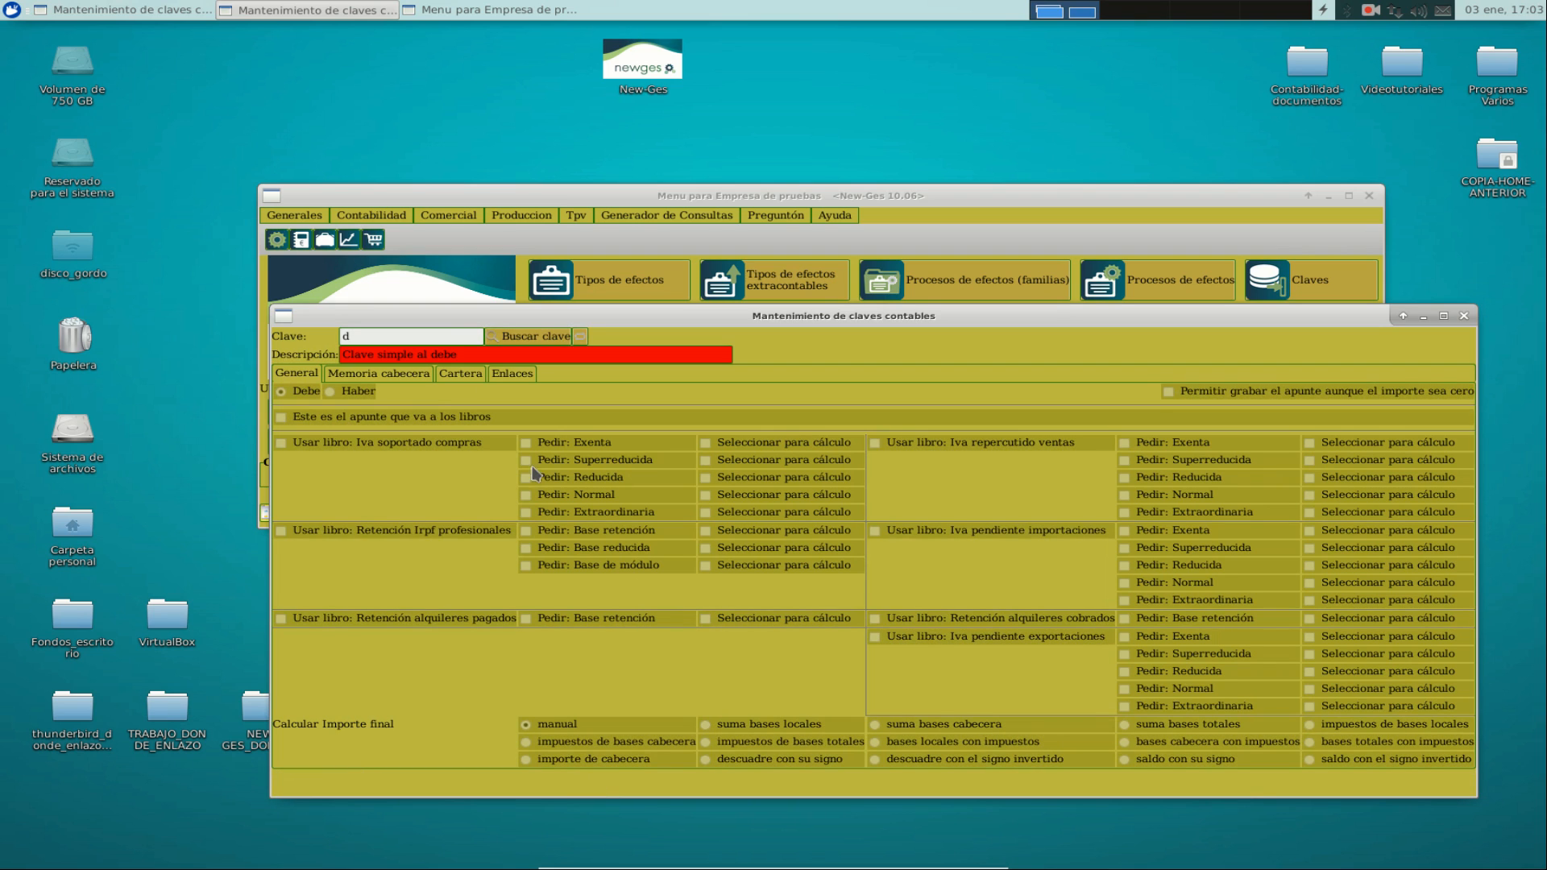
- Create the accounting key h with the description "Clave simple al haber", set to the Haber side
{"action": "left_click", "coordinate": [444, 337]}
{"action": "type", "text": "h"}
{"action": "left_click", "coordinate": [458, 354]}
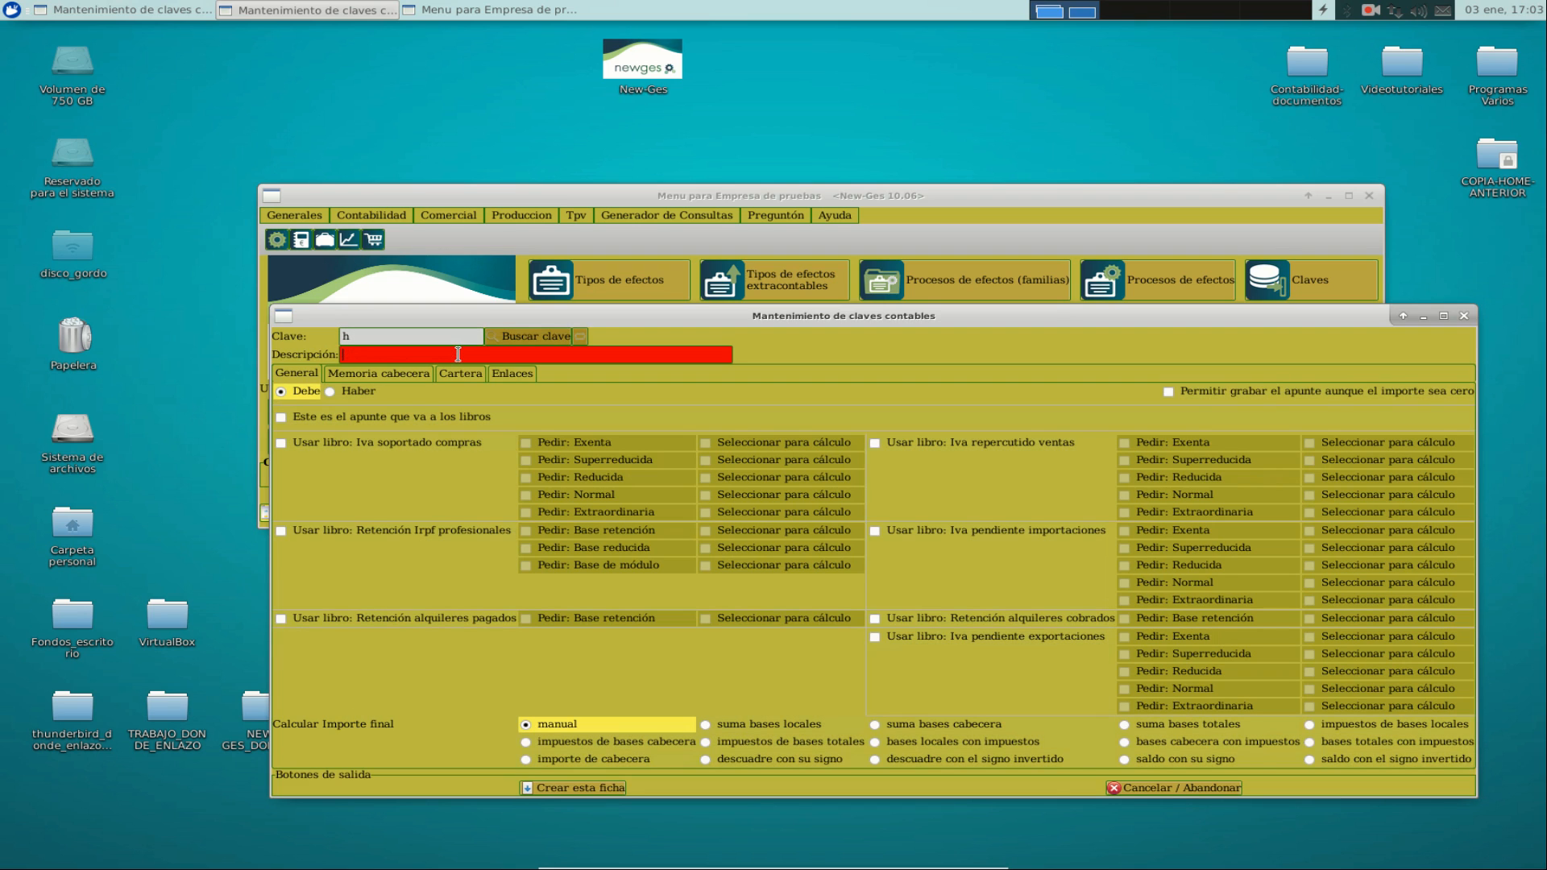
{"action": "type", "text": "Clave simple a"}
{"action": "type", "text": "l gh"}
{"action": "key", "text": "BackSpace"}
{"action": "type", "text": "haber"}
{"action": "left_click", "coordinate": [341, 395]}
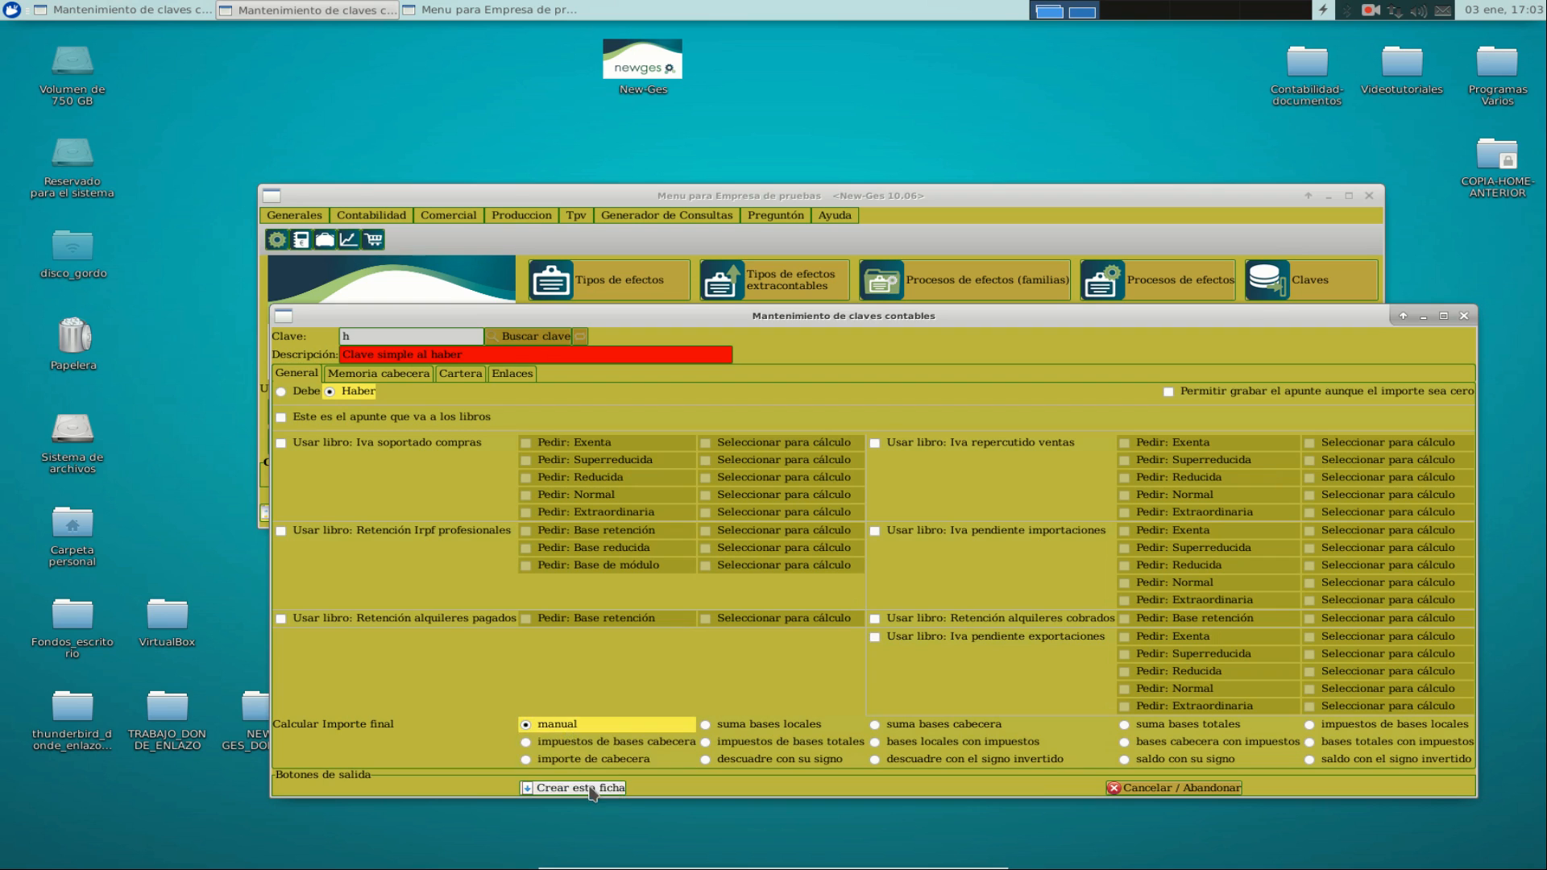
{"action": "left_click", "coordinate": [589, 788]}
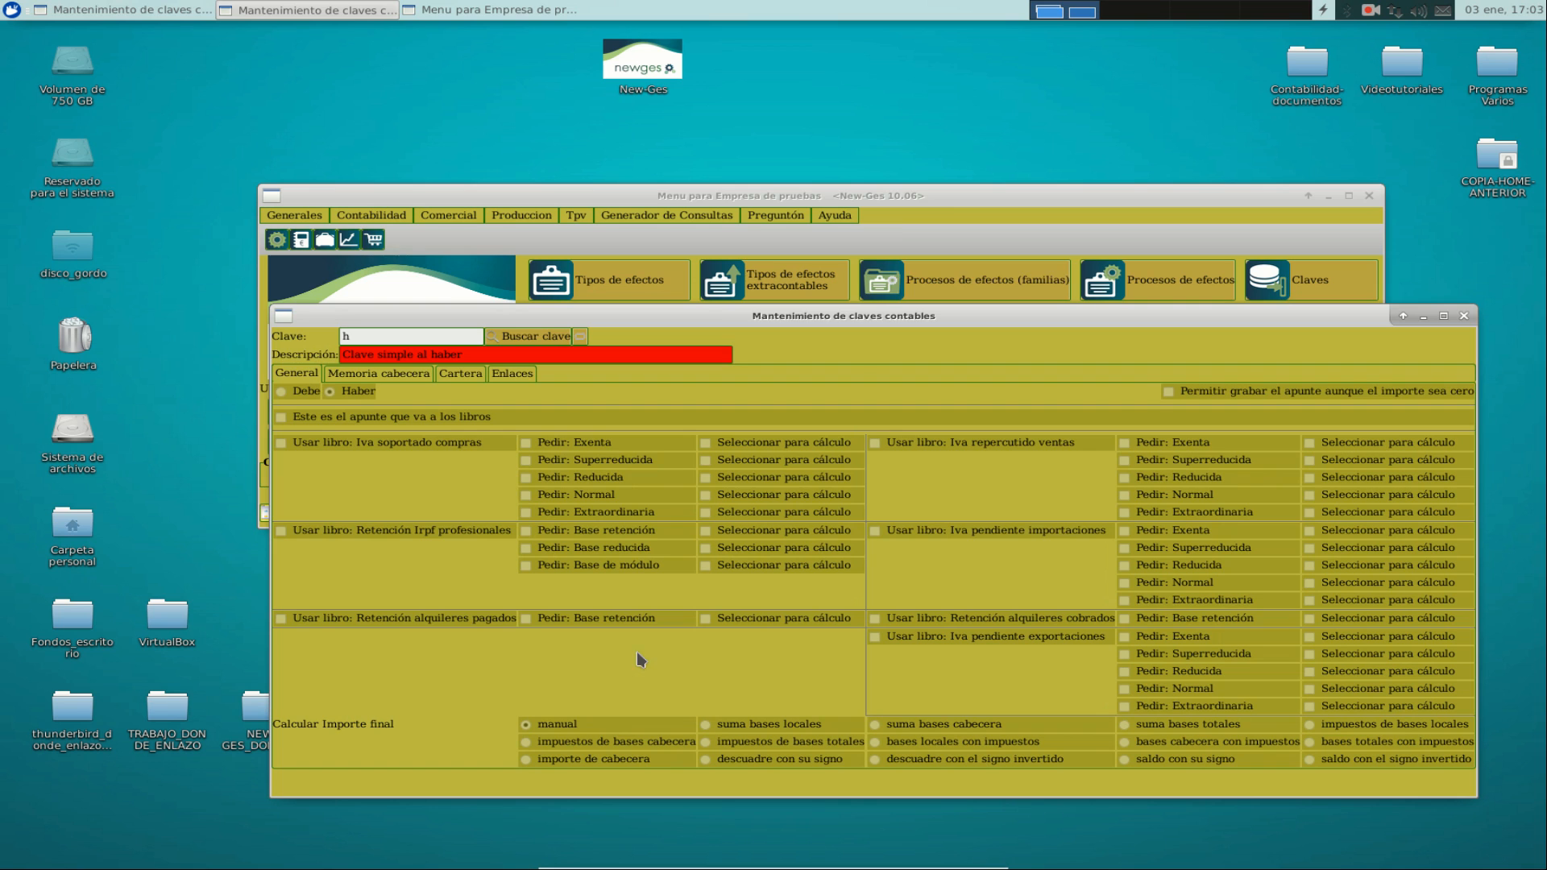
- Open the Diario contable for 03/01/2016 and start a new entry in the work mode "Modo libre y edición"
{"action": "left_click", "coordinate": [946, 197]}
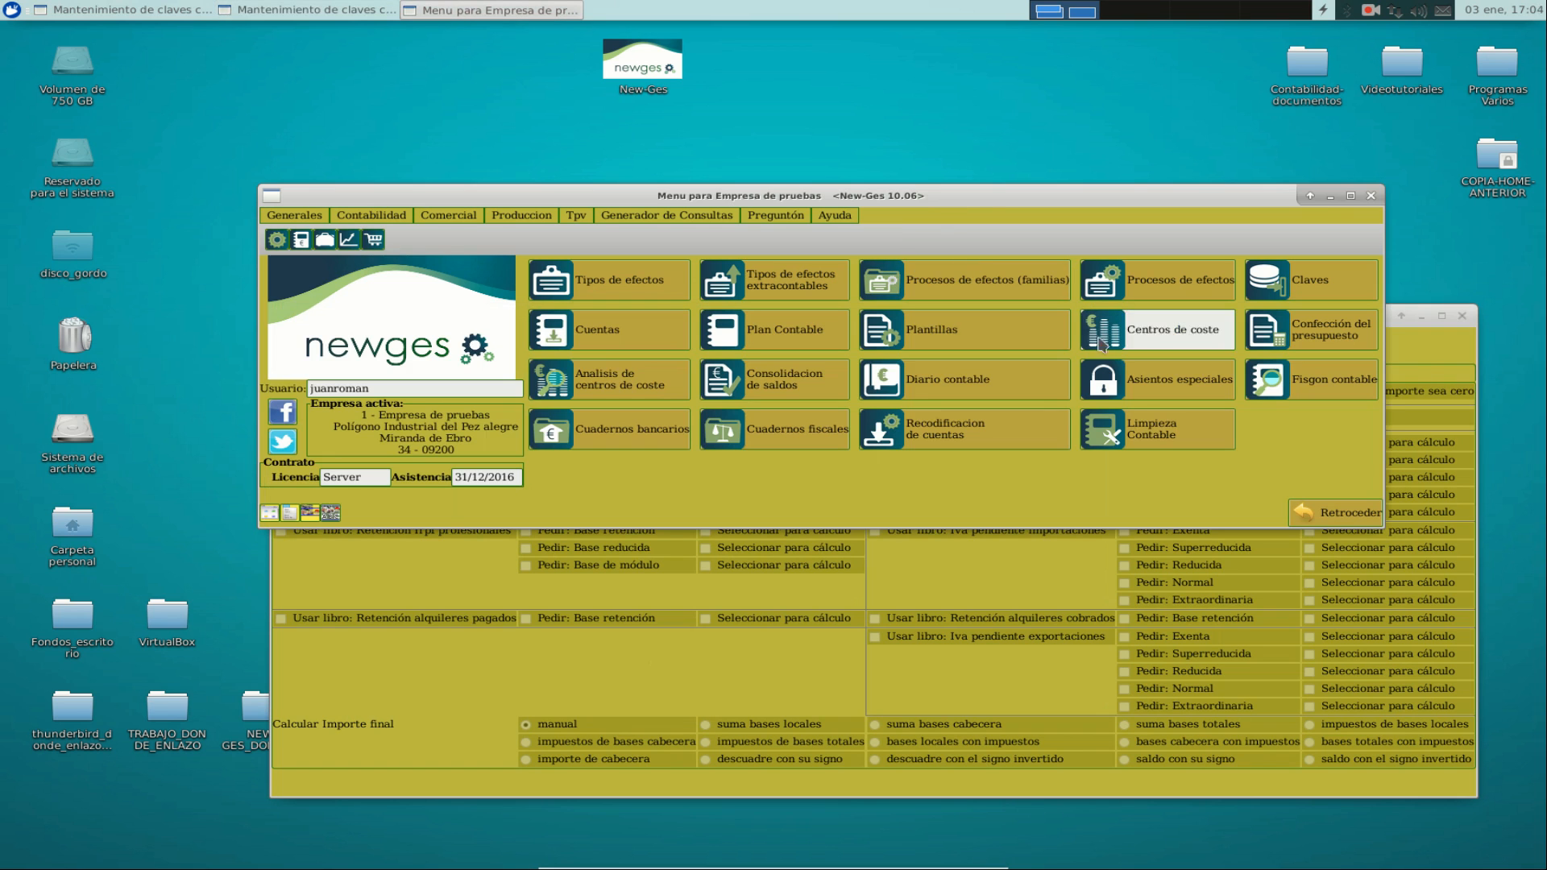
{"action": "left_click", "coordinate": [999, 379]}
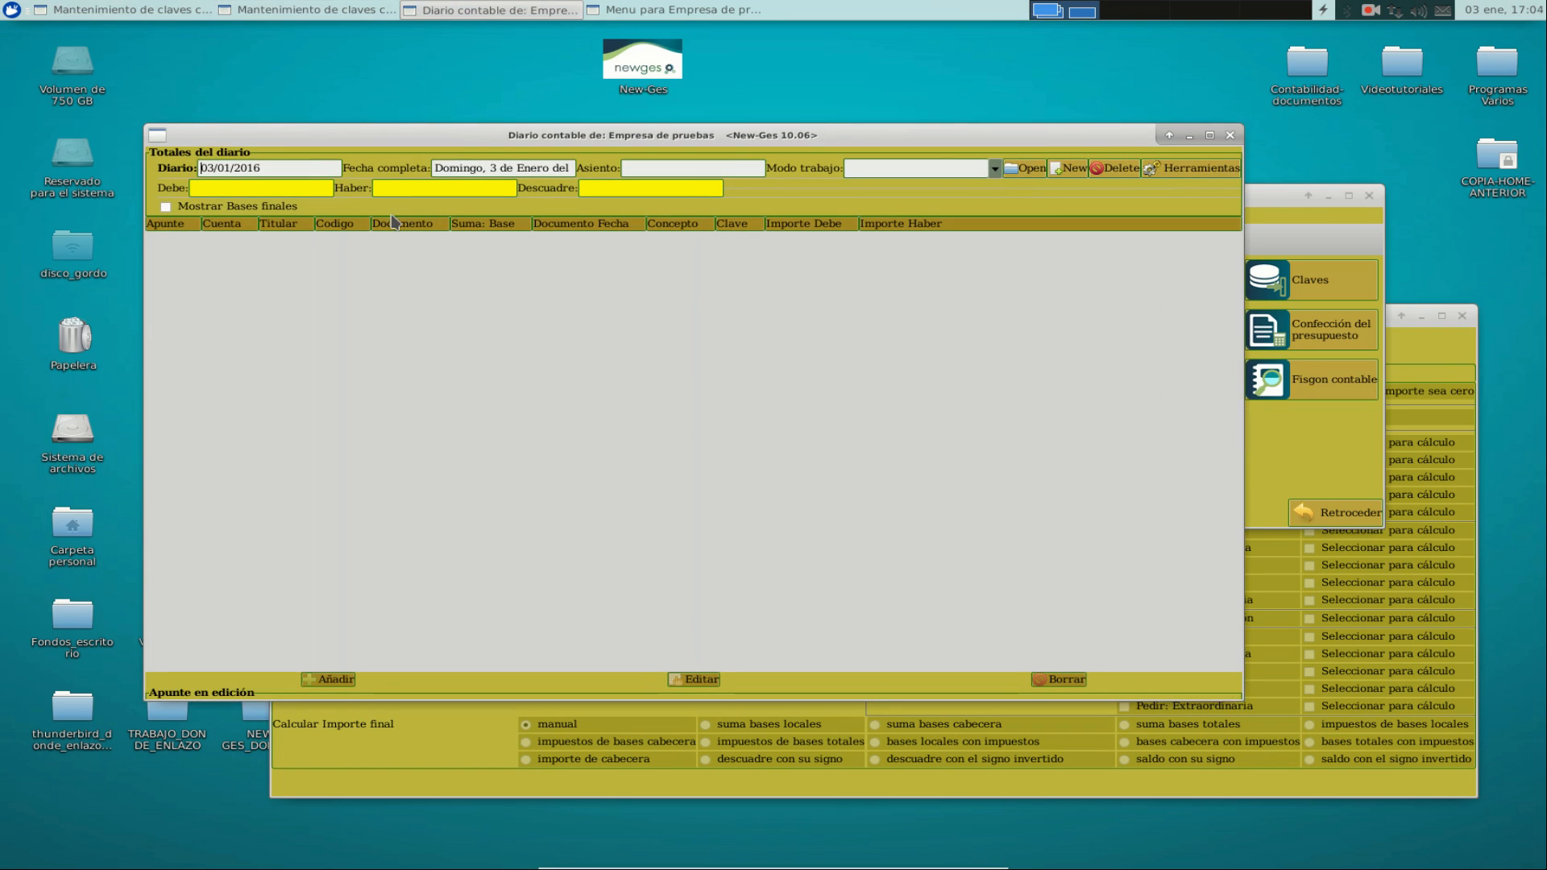
{"action": "left_click", "coordinate": [995, 168]}
{"action": "left_click", "coordinate": [948, 189]}
{"action": "left_click", "coordinate": [1055, 173]}
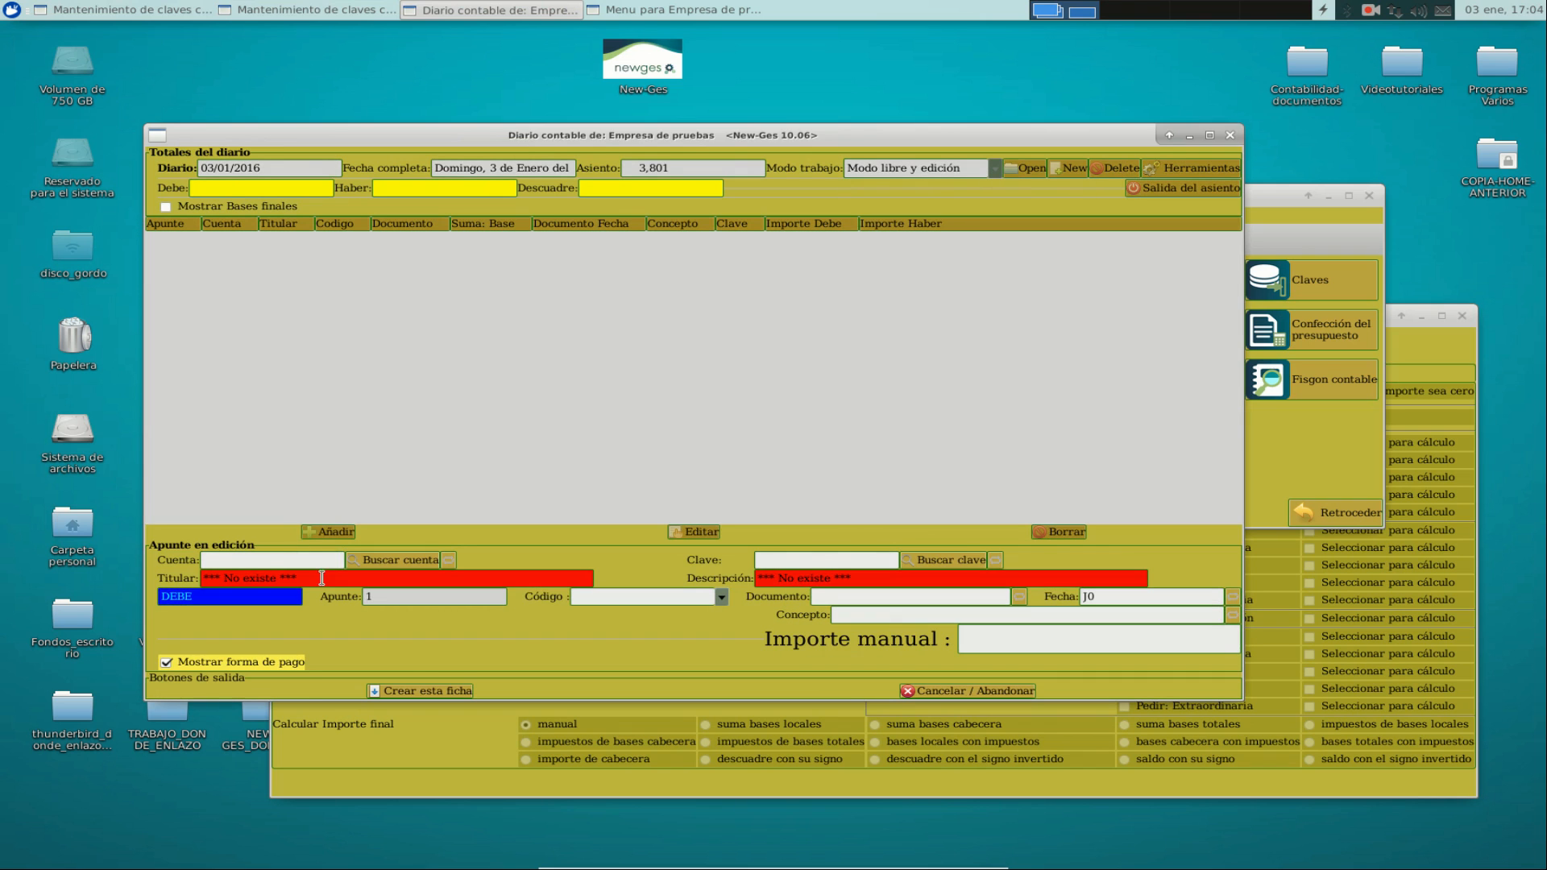
- Assign ledger account 57,2,0,000000 and key h to the first line of the journal entry
{"action": "left_click", "coordinate": [314, 556]}
{"action": "type", "text": "57,2,0,000000"}
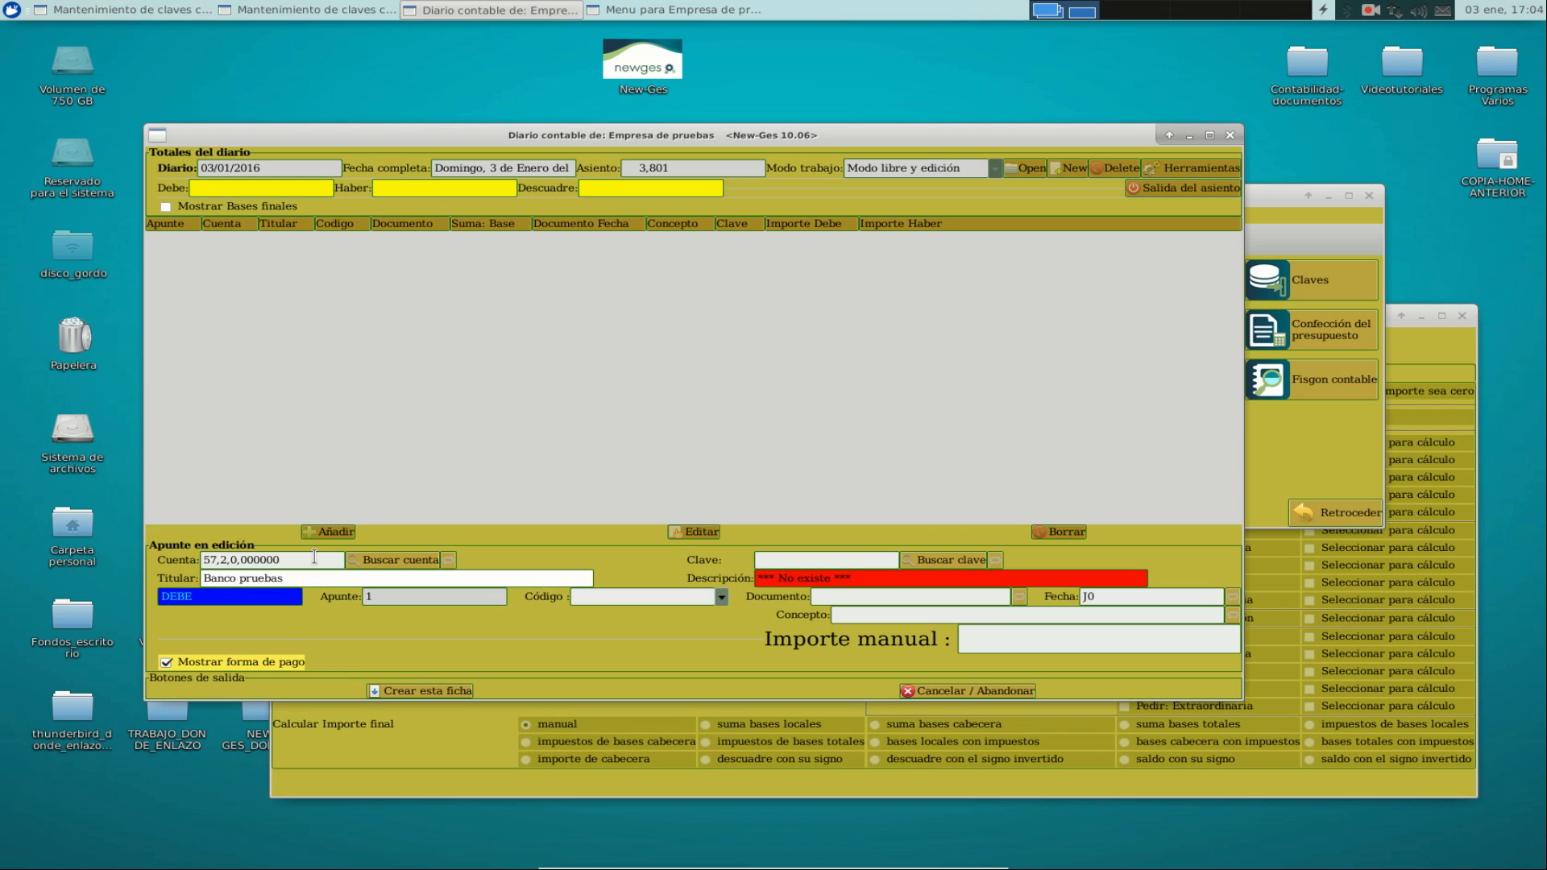
{"action": "left_click", "coordinate": [861, 560]}
{"action": "type", "text": "h"}
- Fill document and concept with "Reposicion de fondos", date the line 03/01/2016, set its amount to 200 and create it
{"action": "left_click", "coordinate": [894, 596]}
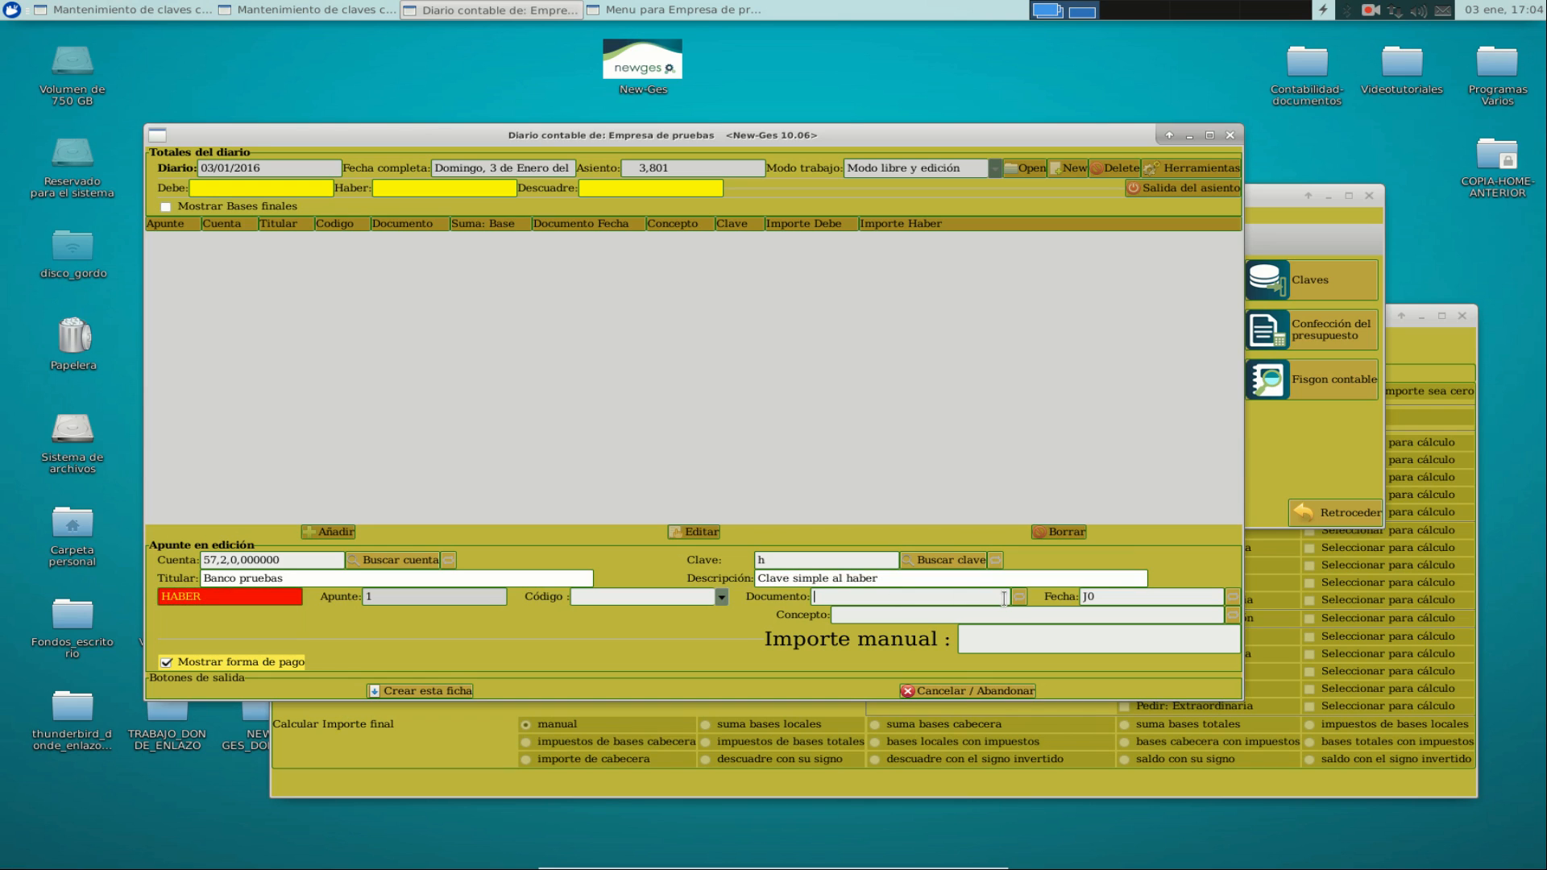
{"action": "type", "text": "Reposicion de fondos"}
{"action": "triple_click", "coordinate": [920, 603]}
{"action": "middle_click", "coordinate": [935, 616]}
{"action": "left_click", "coordinate": [1131, 600]}
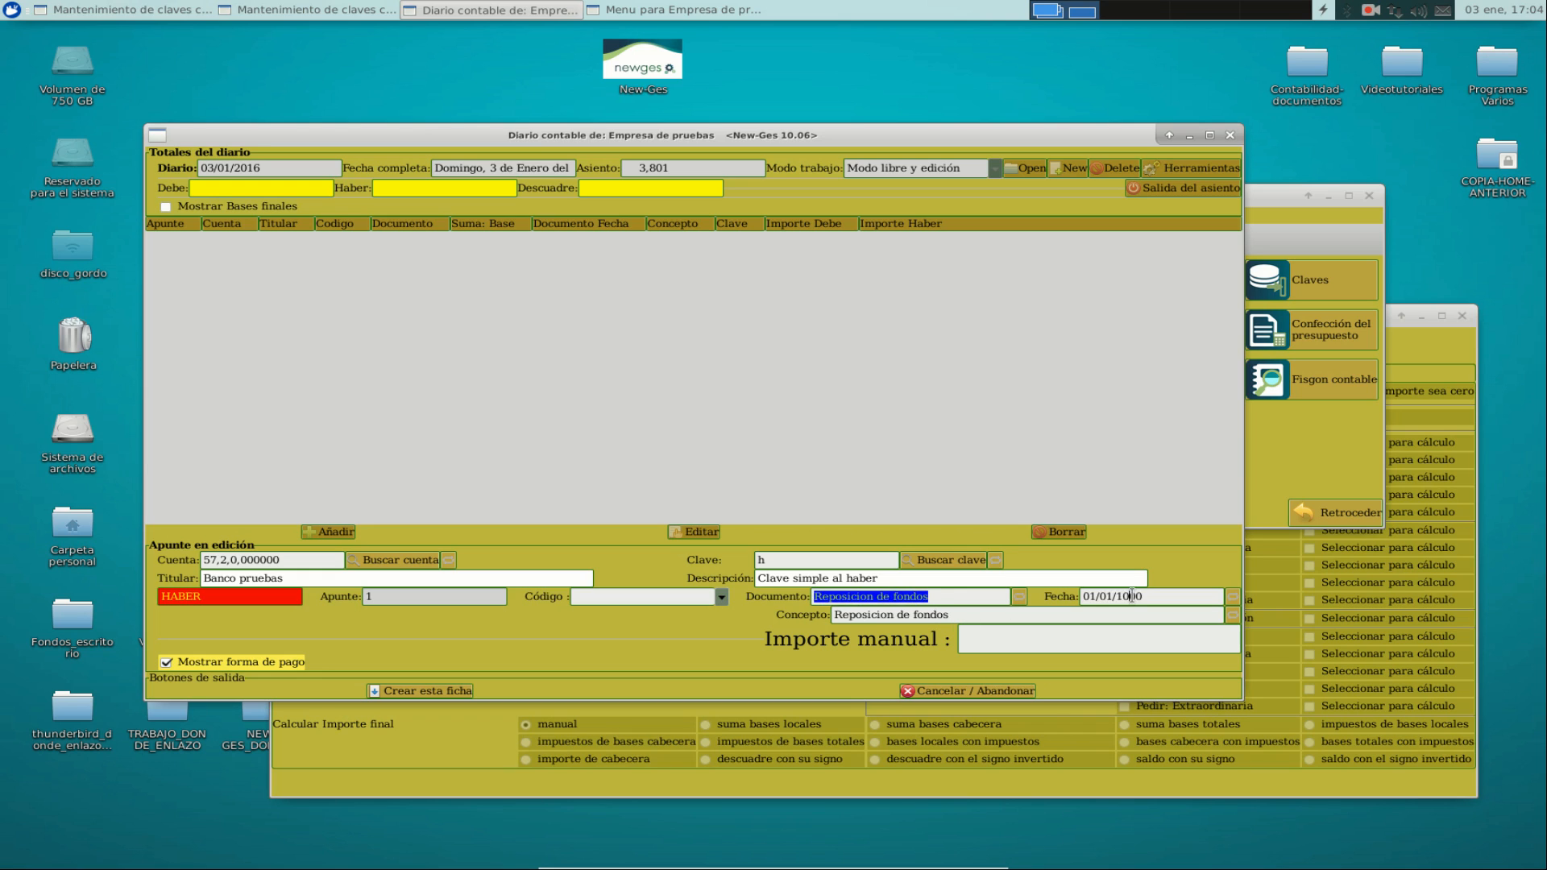
{"action": "type", "text": "03/01/2016"}
{"action": "left_click", "coordinate": [1060, 639]}
{"action": "type", "text": "200"}
{"action": "left_click", "coordinate": [419, 691]}
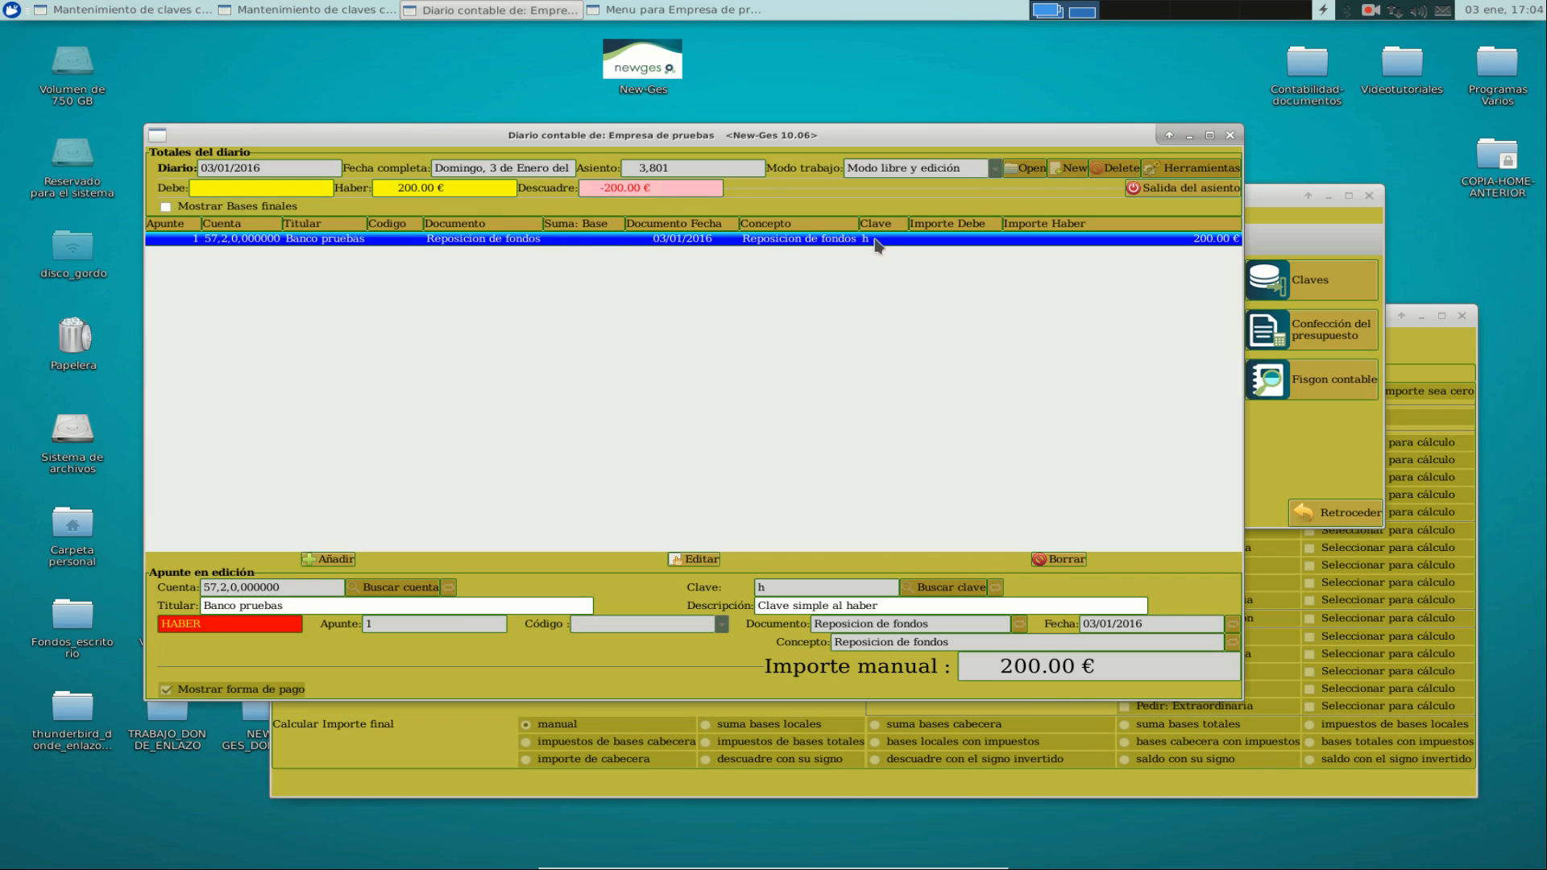
- Add a second line to the journal entry with ledger account 57,0,0,000000 and key d
{"action": "left_click", "coordinate": [350, 559]}
{"action": "type", "text": "57,0,0,000000"}
{"action": "left_click", "coordinate": [770, 557]}
{"action": "type", "text": "d"}
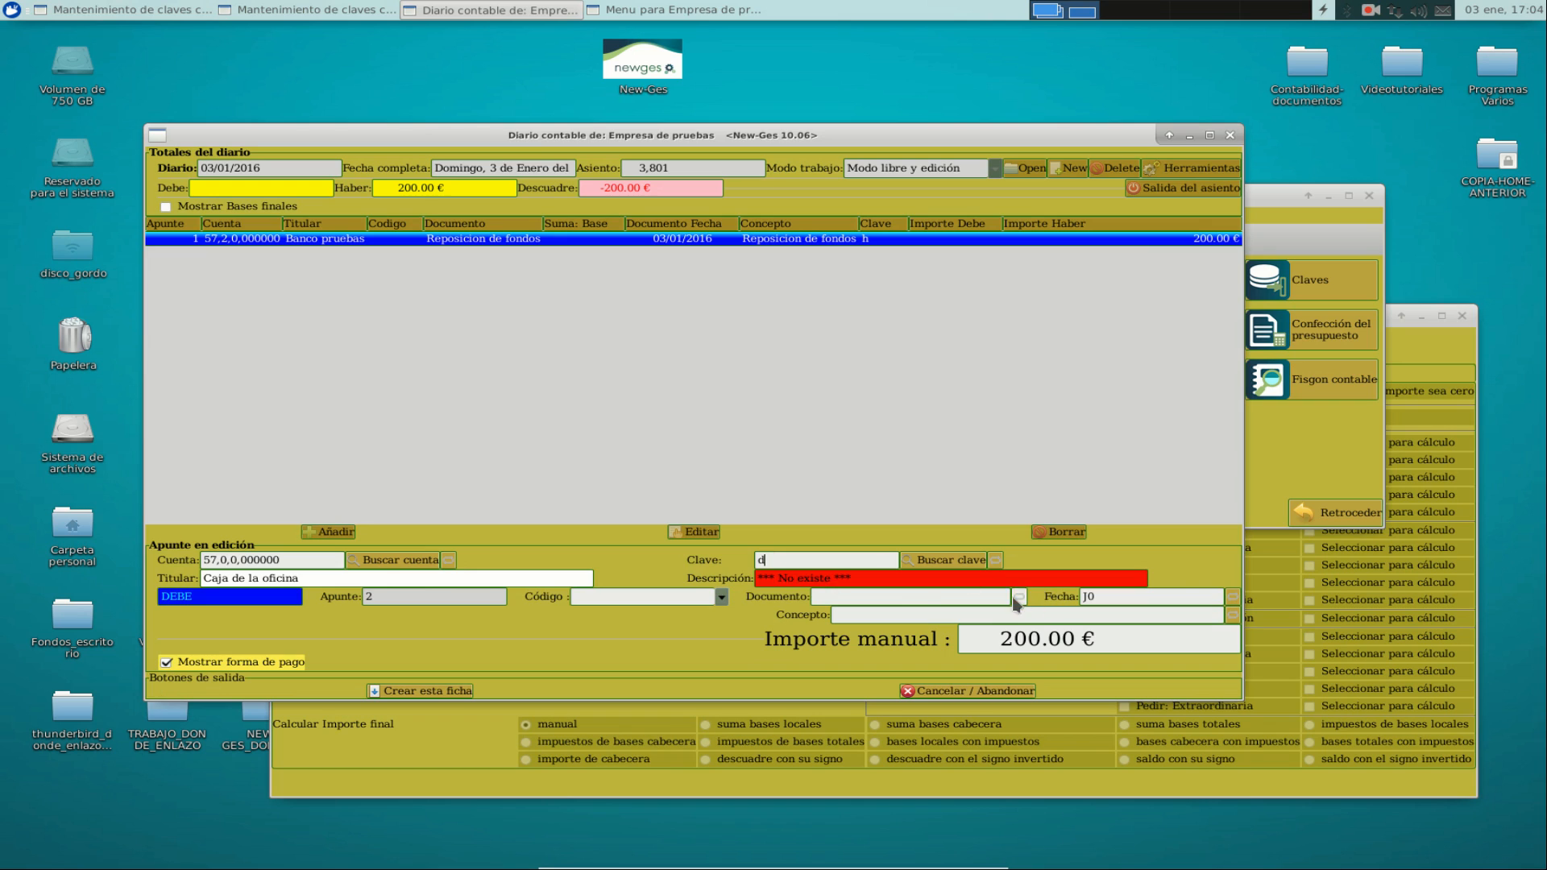
{"action": "key", "text": "Return"}
- Reuse the previous line's document, date and concept, create the line with amount 200 and close the journal
{"action": "left_click", "coordinate": [1234, 600]}
{"action": "left_click", "coordinate": [1233, 618]}
{"action": "left_click", "coordinate": [1122, 642]}
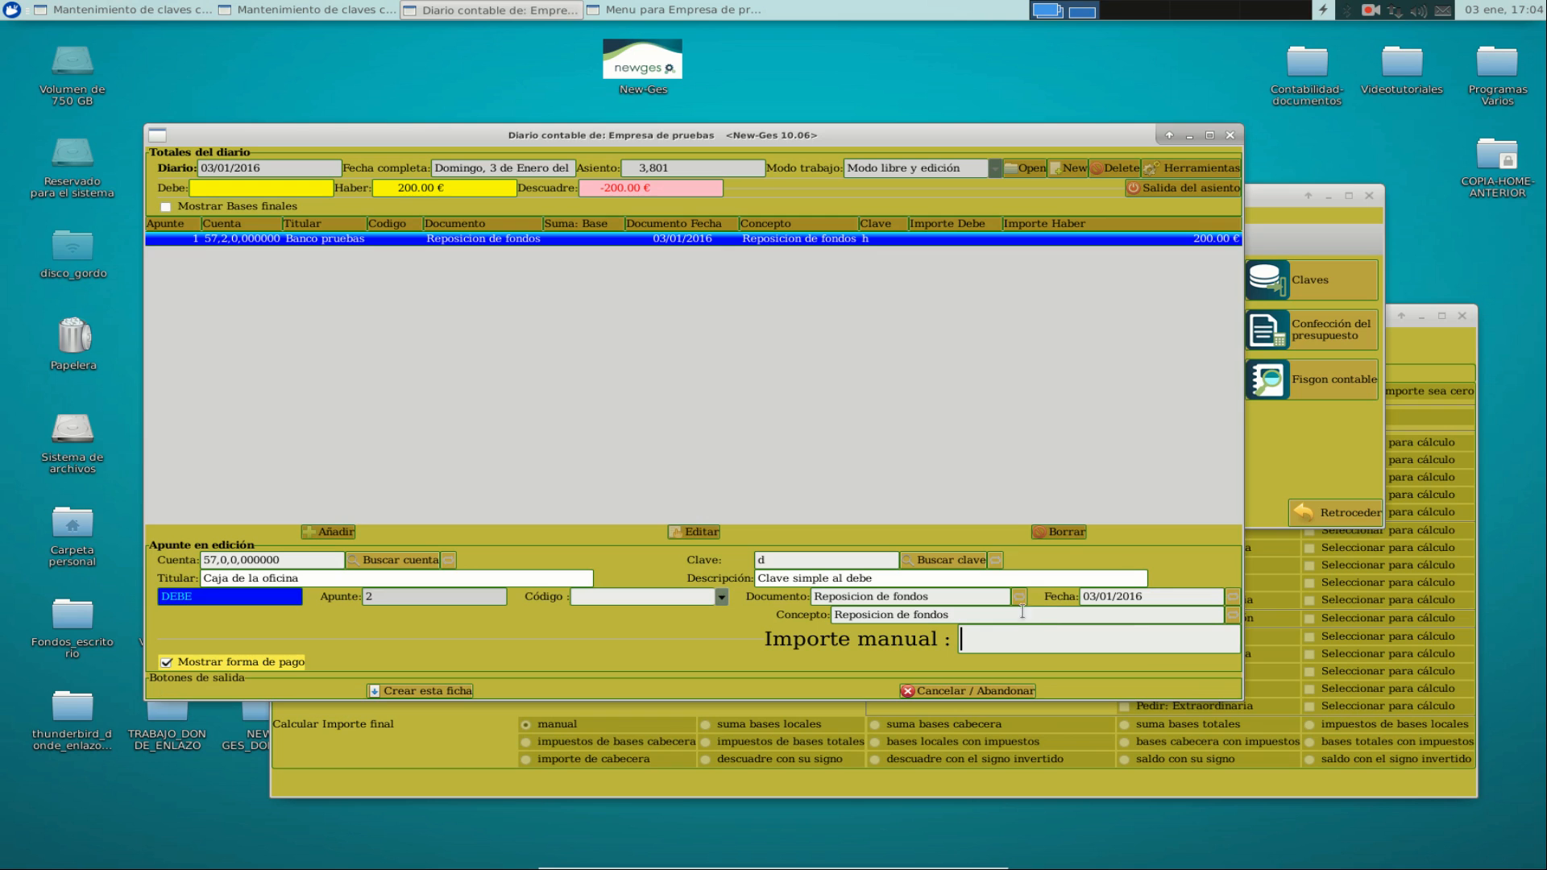
{"action": "type", "text": "200"}
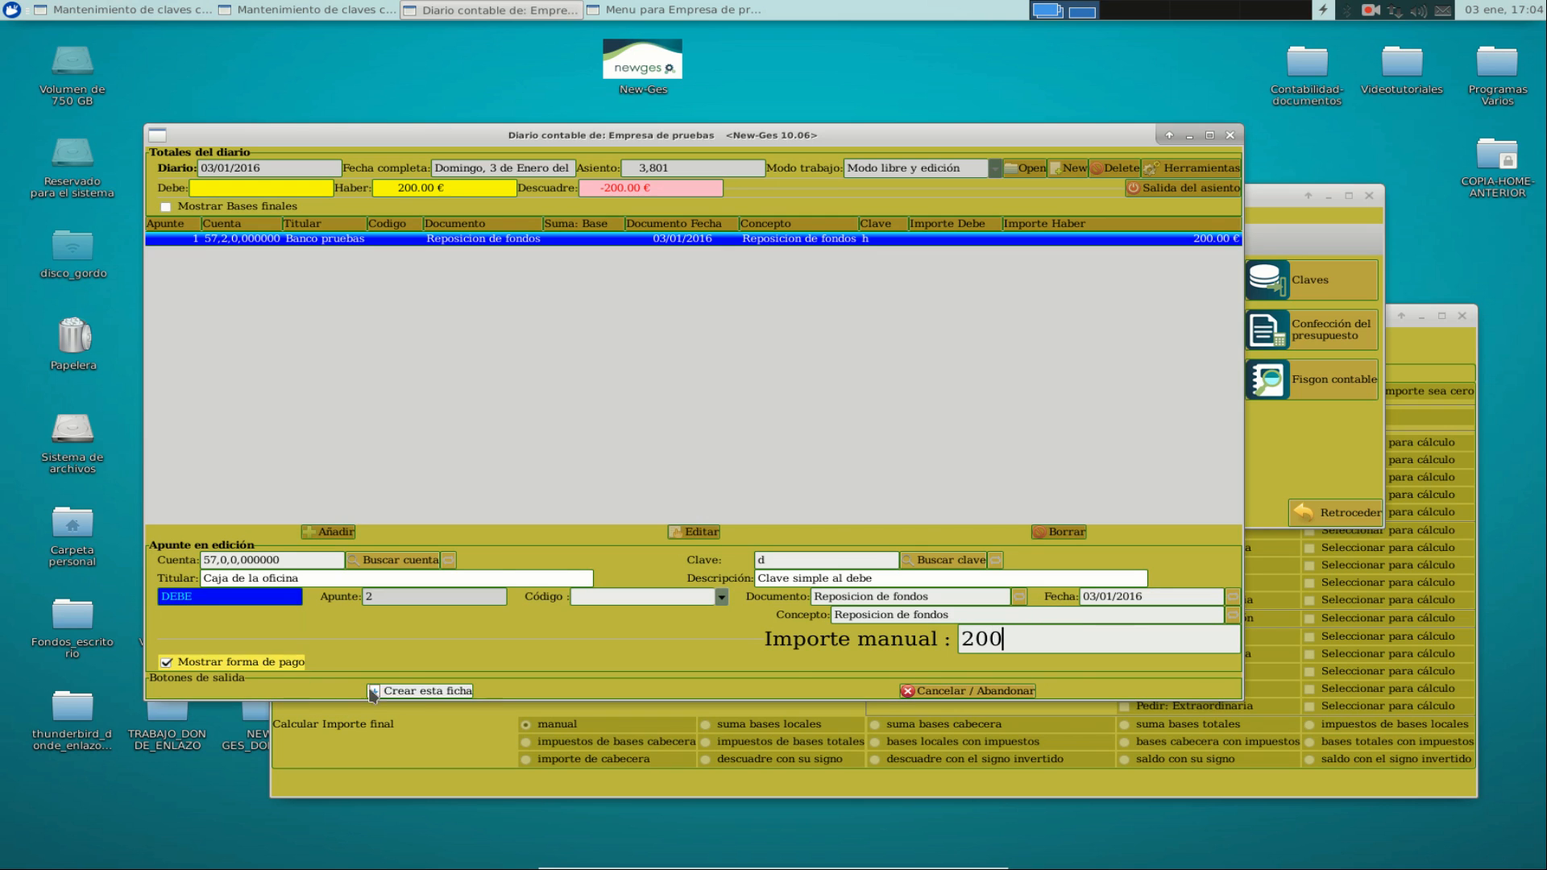
{"action": "left_click", "coordinate": [418, 690]}
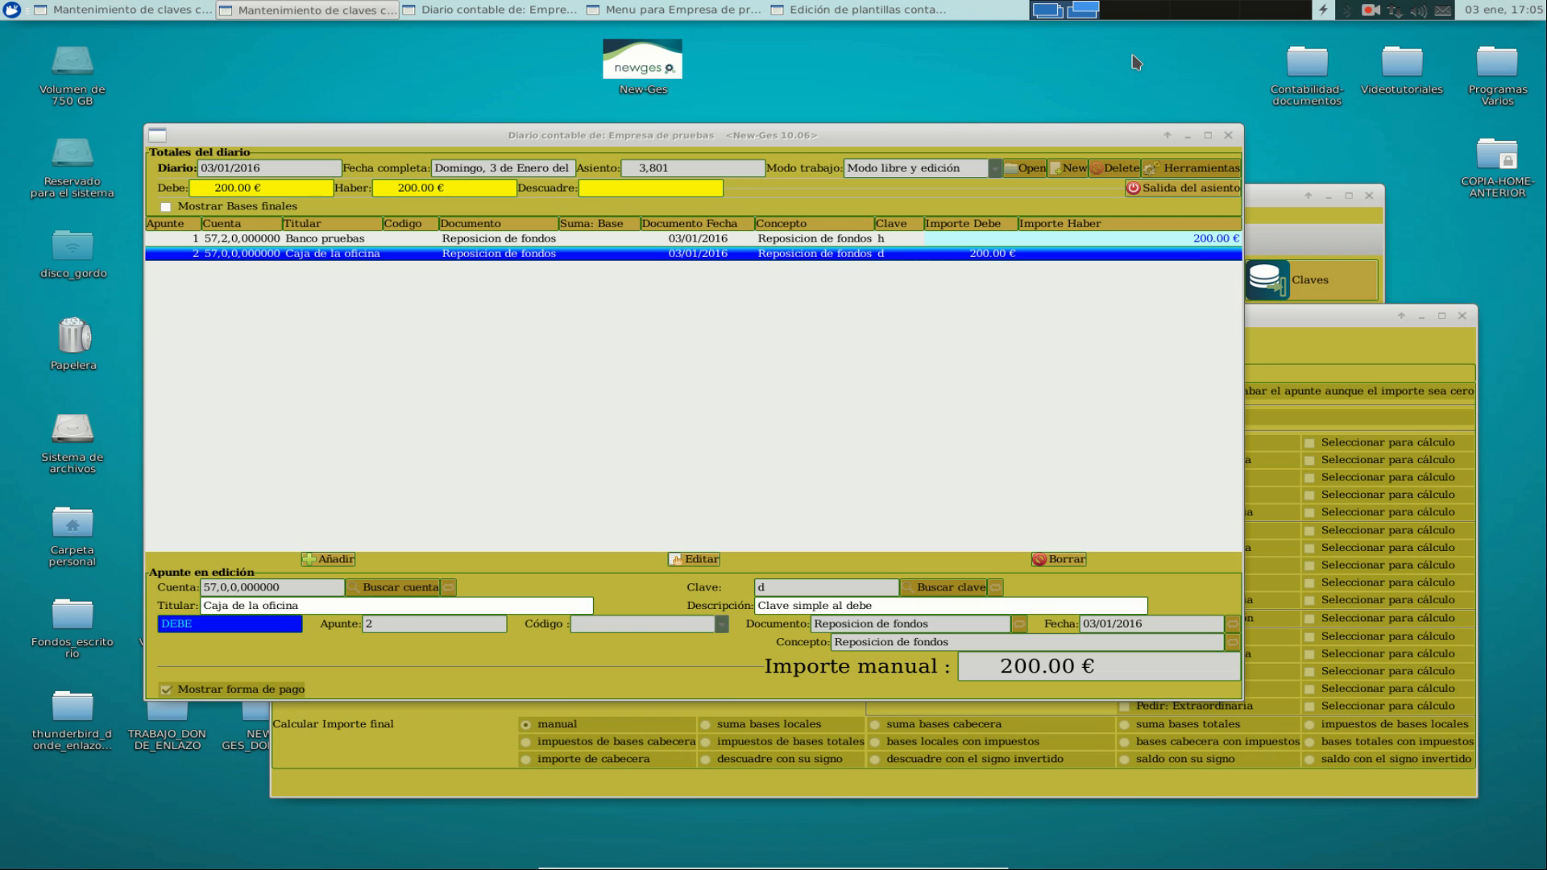
{"action": "left_click", "coordinate": [1229, 135]}
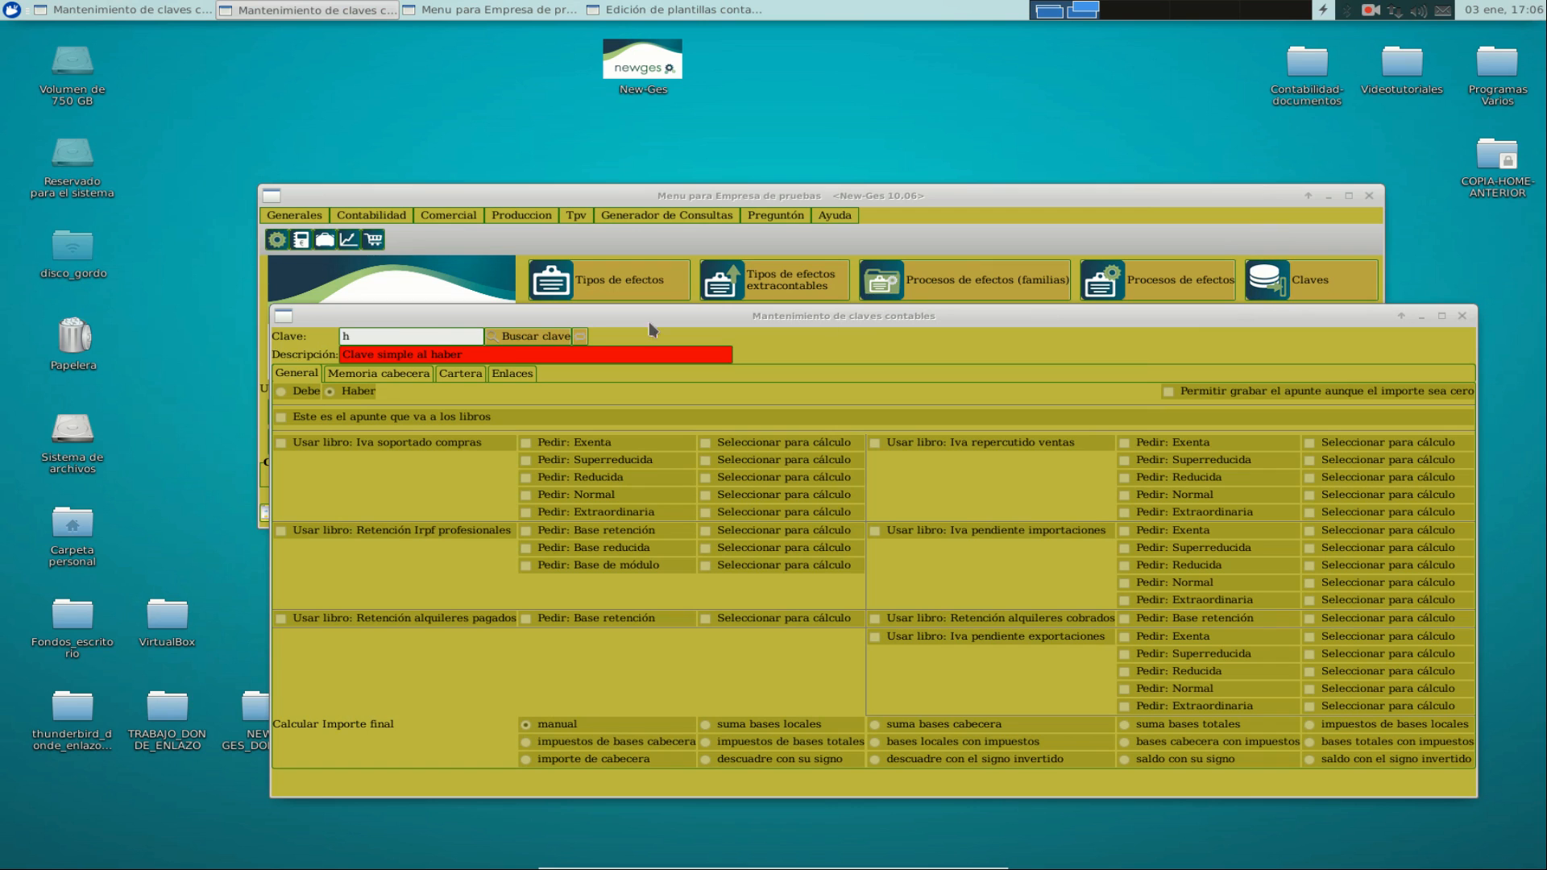
- Start a new accounting key DEMO-PROVEEDOR with the description "Demo de claves - compra a proveedor"
{"action": "left_click", "coordinate": [423, 333]}
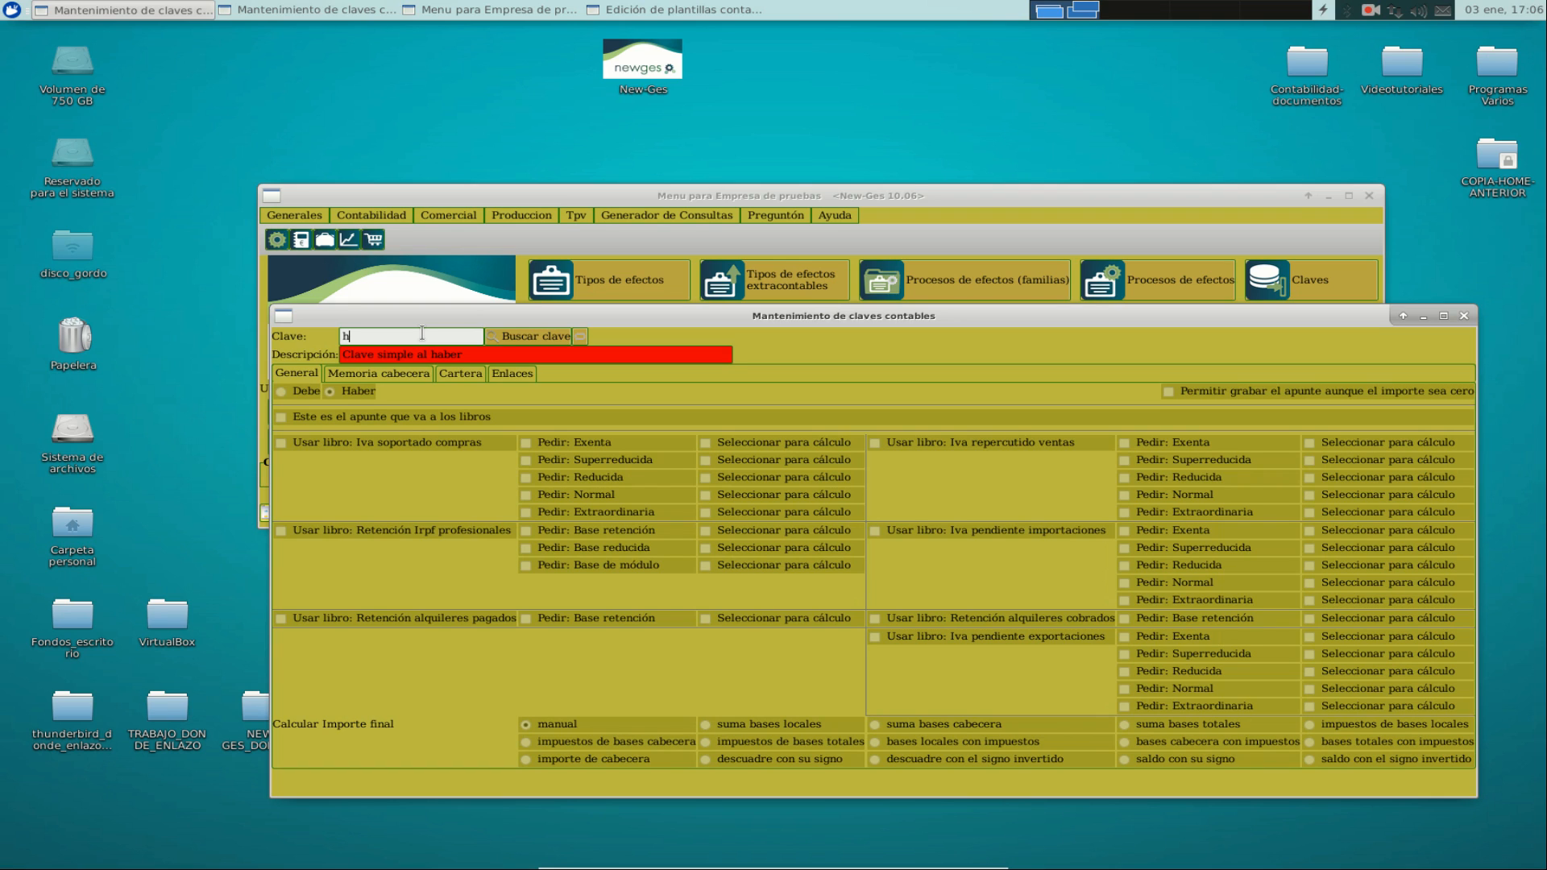
{"action": "key", "text": "BackSpace"}
{"action": "type", "text": "DEMO-PROVEEDOR"}
{"action": "key", "text": "Return"}
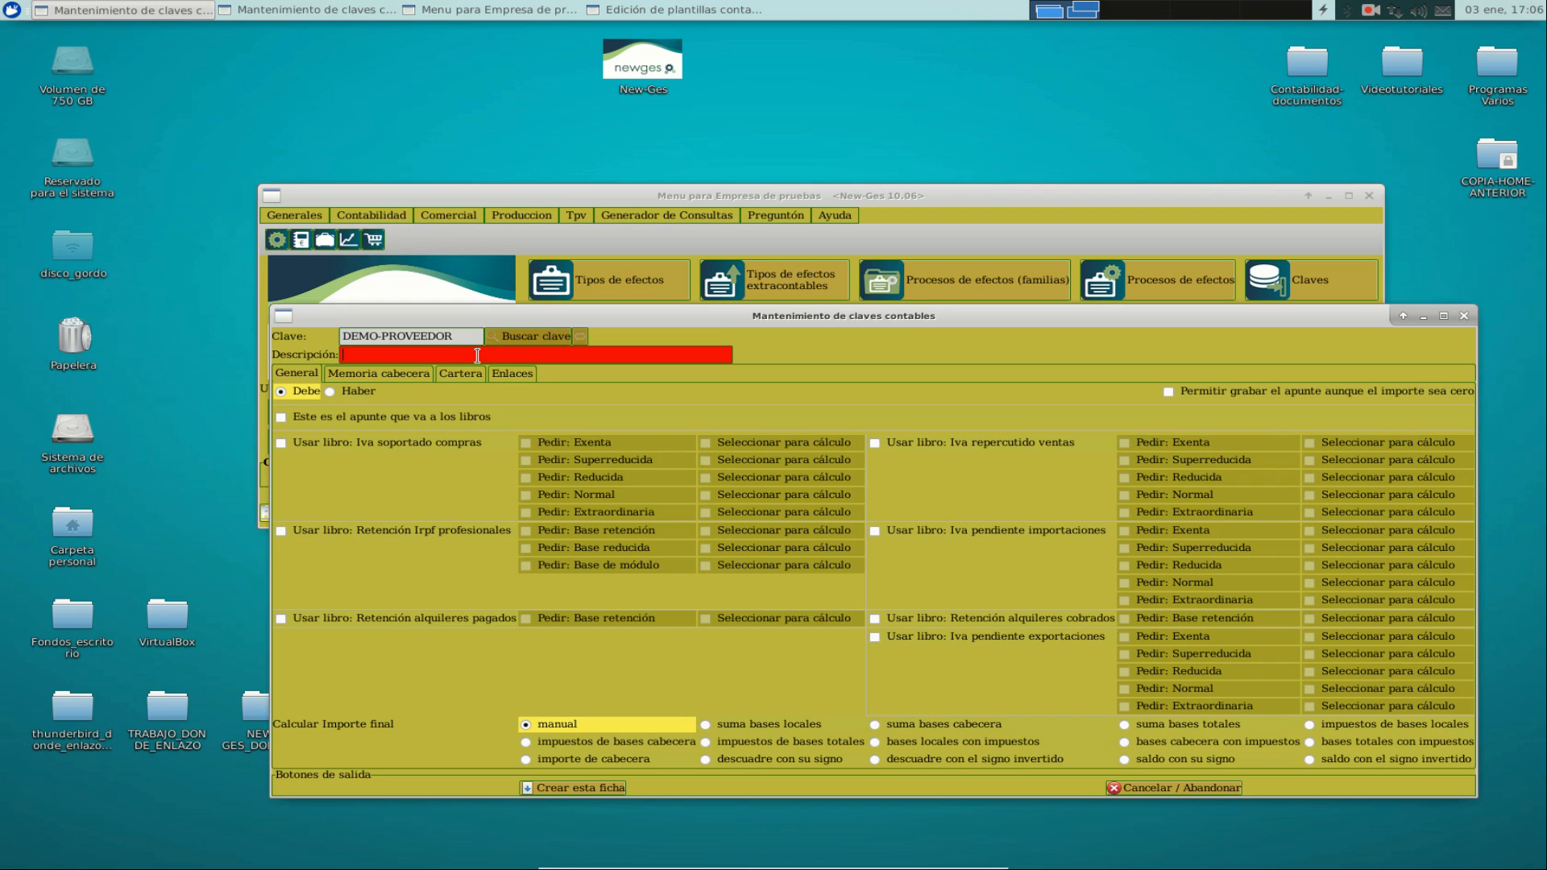
{"action": "type", "text": "Demo de claves - compra a proveedor"}
{"action": "right_click", "coordinate": [536, 359]}
{"action": "left_click", "coordinate": [565, 383]}
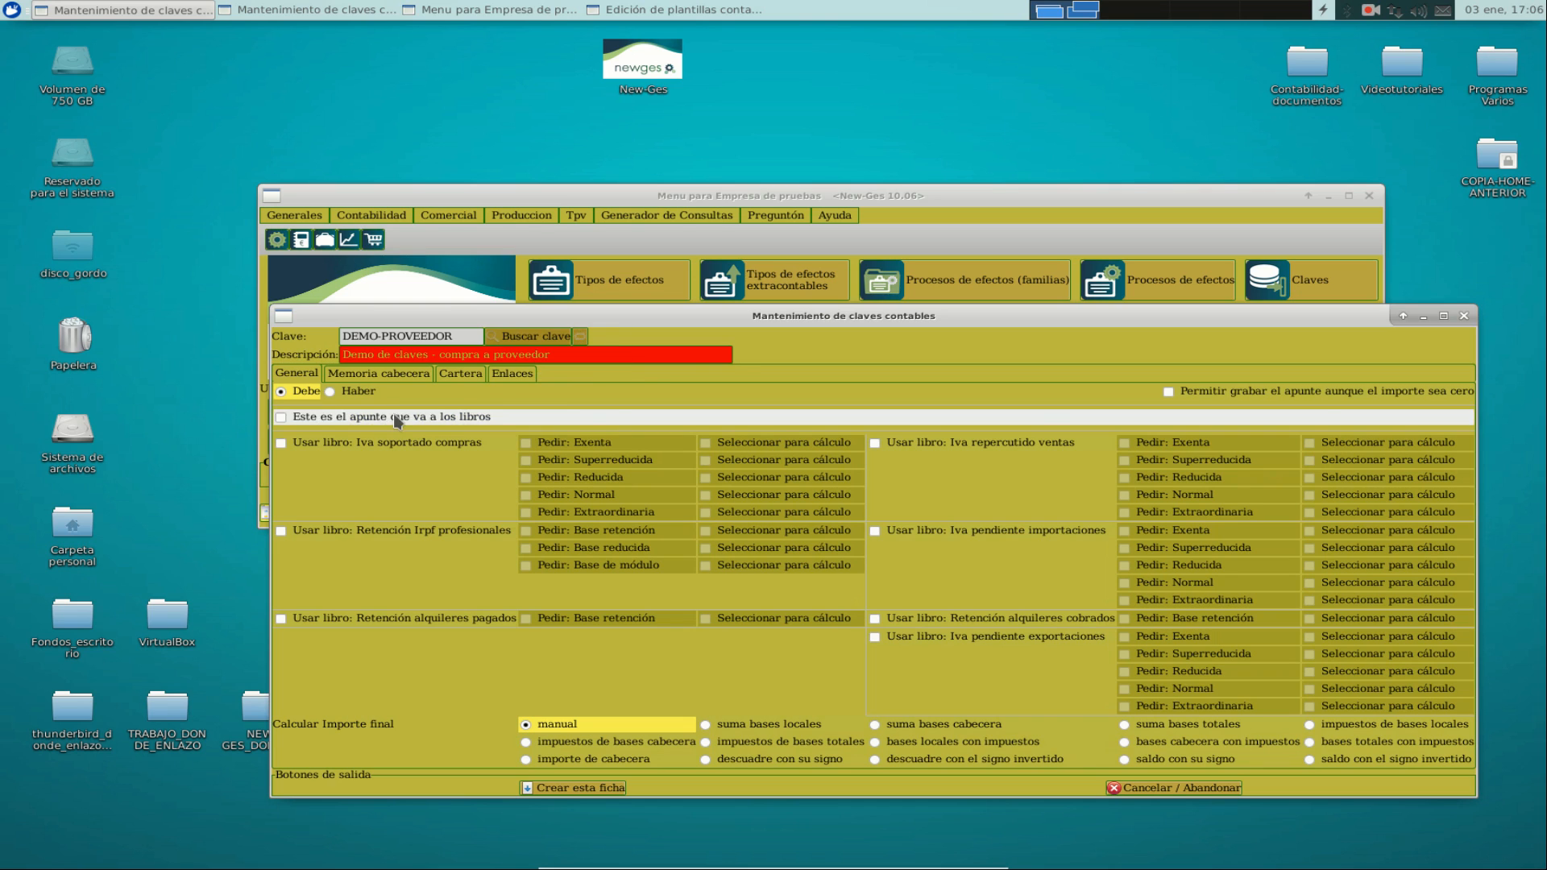
- Set the key to Haber, mark it as the posting that goes to the books and use the Iva soportado compras book
{"action": "left_click", "coordinate": [359, 392]}
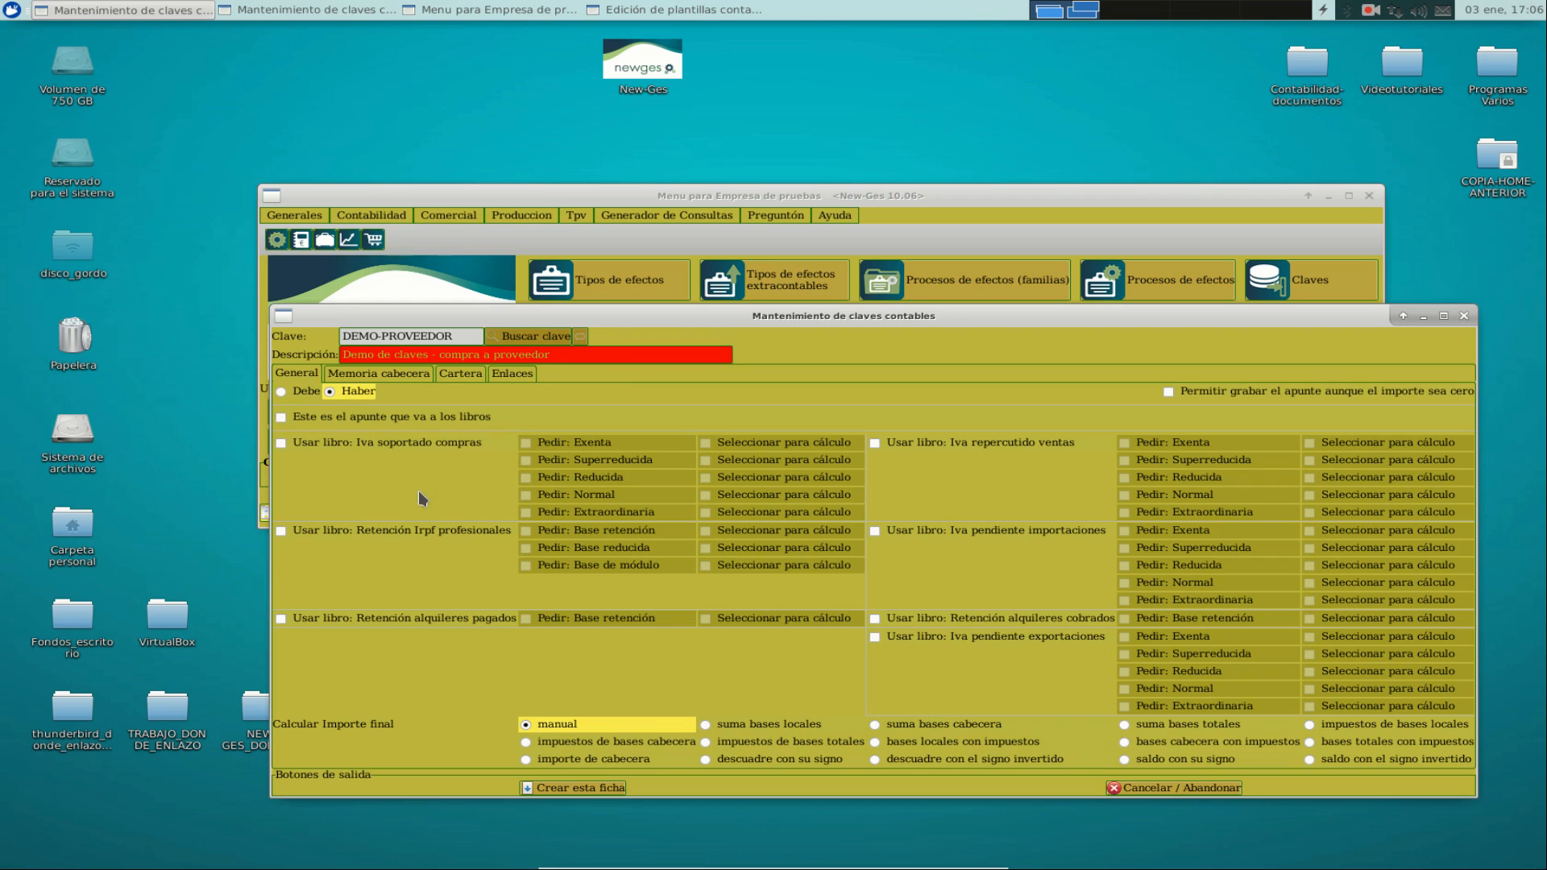
{"action": "left_click", "coordinate": [373, 417]}
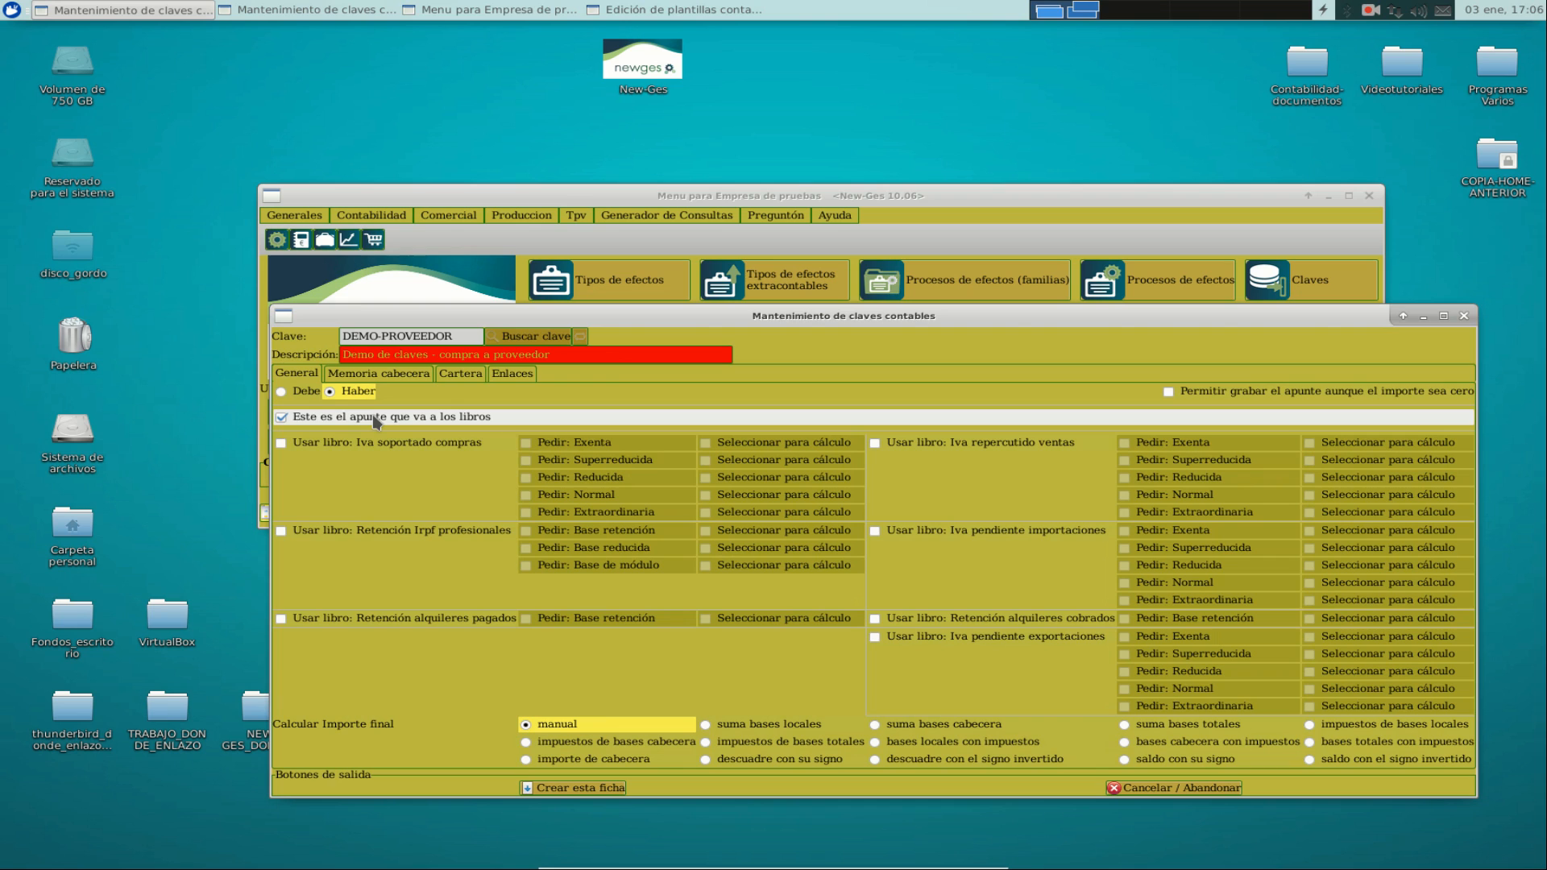
{"action": "left_click", "coordinate": [367, 444]}
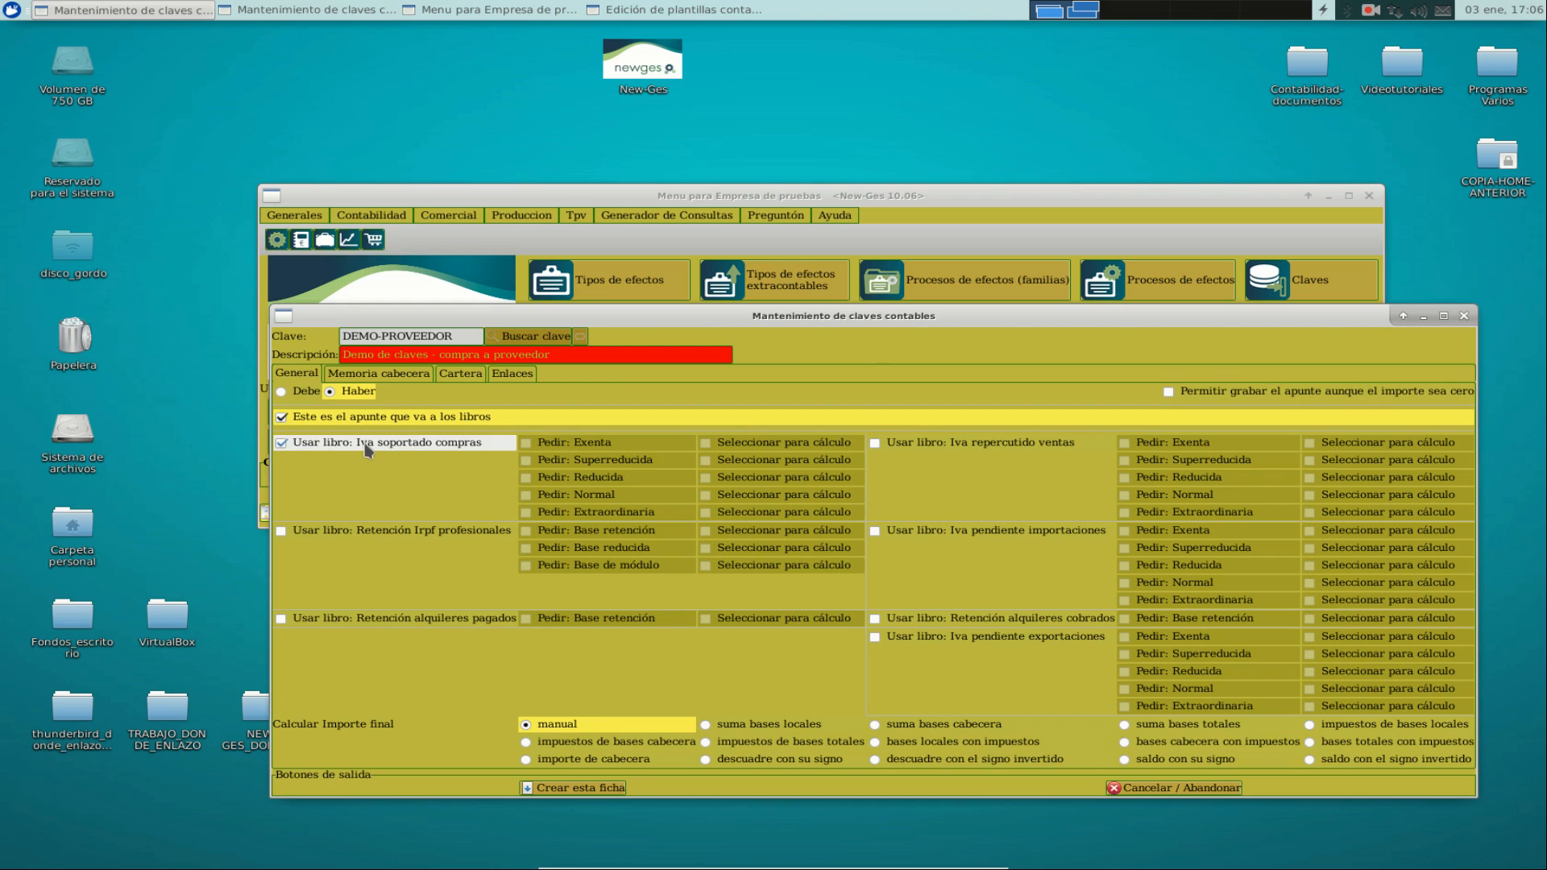
- Make the purchase VAT book request the Exenta, Superreducida, Reducida, Normal and Extraordinaria bases
{"action": "left_click", "coordinate": [623, 444]}
{"action": "left_click", "coordinate": [616, 460]}
{"action": "left_click", "coordinate": [596, 478]}
{"action": "left_click", "coordinate": [580, 495]}
{"action": "left_click", "coordinate": [580, 513]}
- Select all five purchase VAT bases for calculation and compute the final amount as "bases locales con impuestos", allowing zero amounts
{"action": "left_click", "coordinate": [729, 442]}
{"action": "left_click", "coordinate": [729, 460]}
{"action": "left_click", "coordinate": [729, 477]}
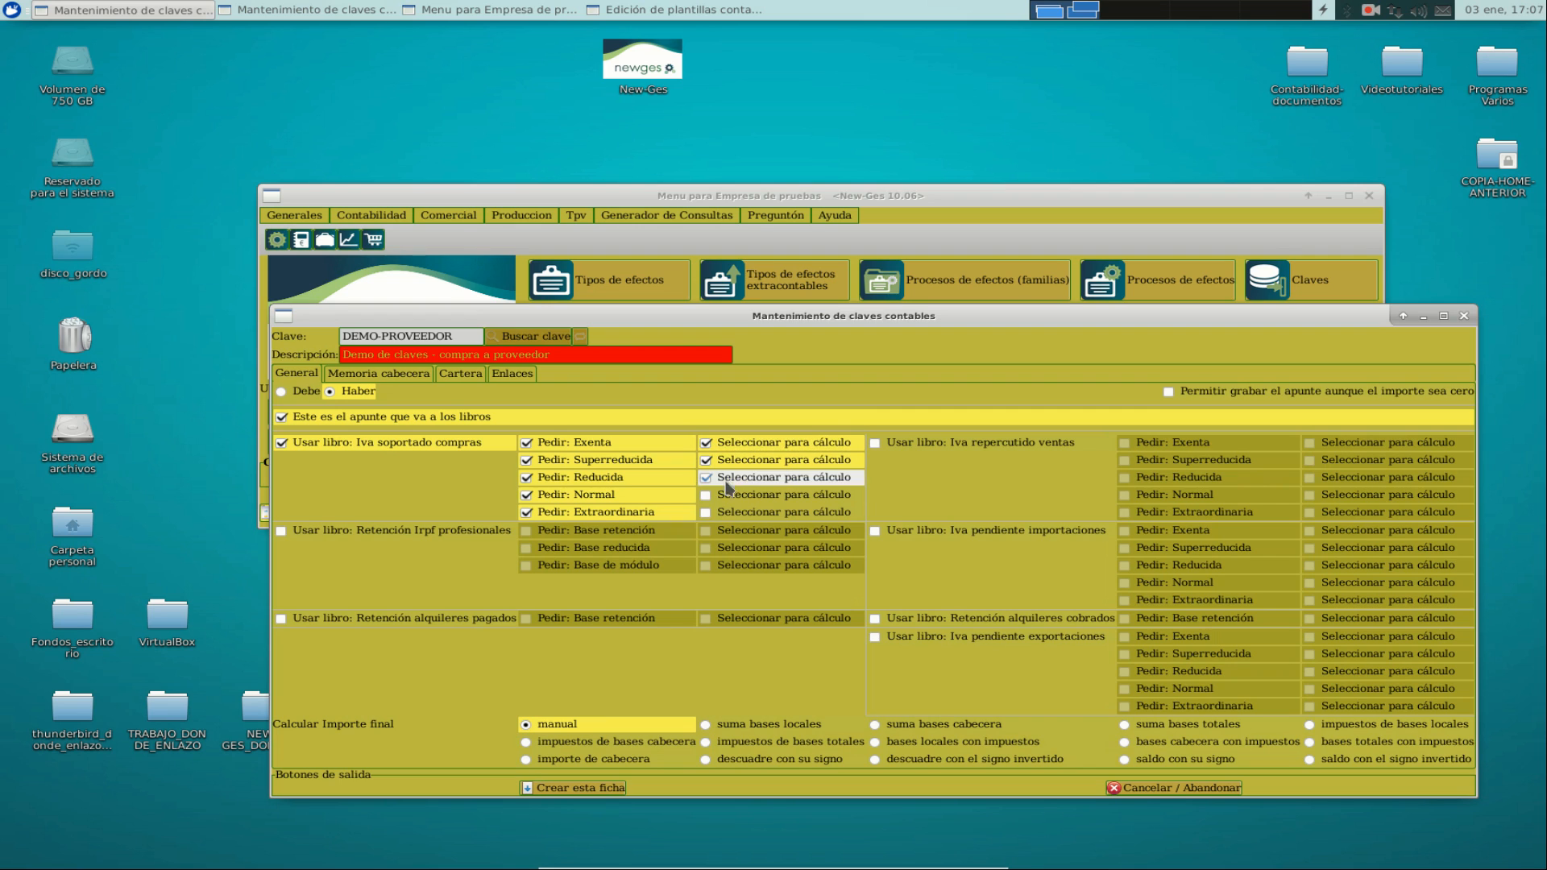
{"action": "left_click", "coordinate": [729, 494]}
{"action": "left_click", "coordinate": [730, 514]}
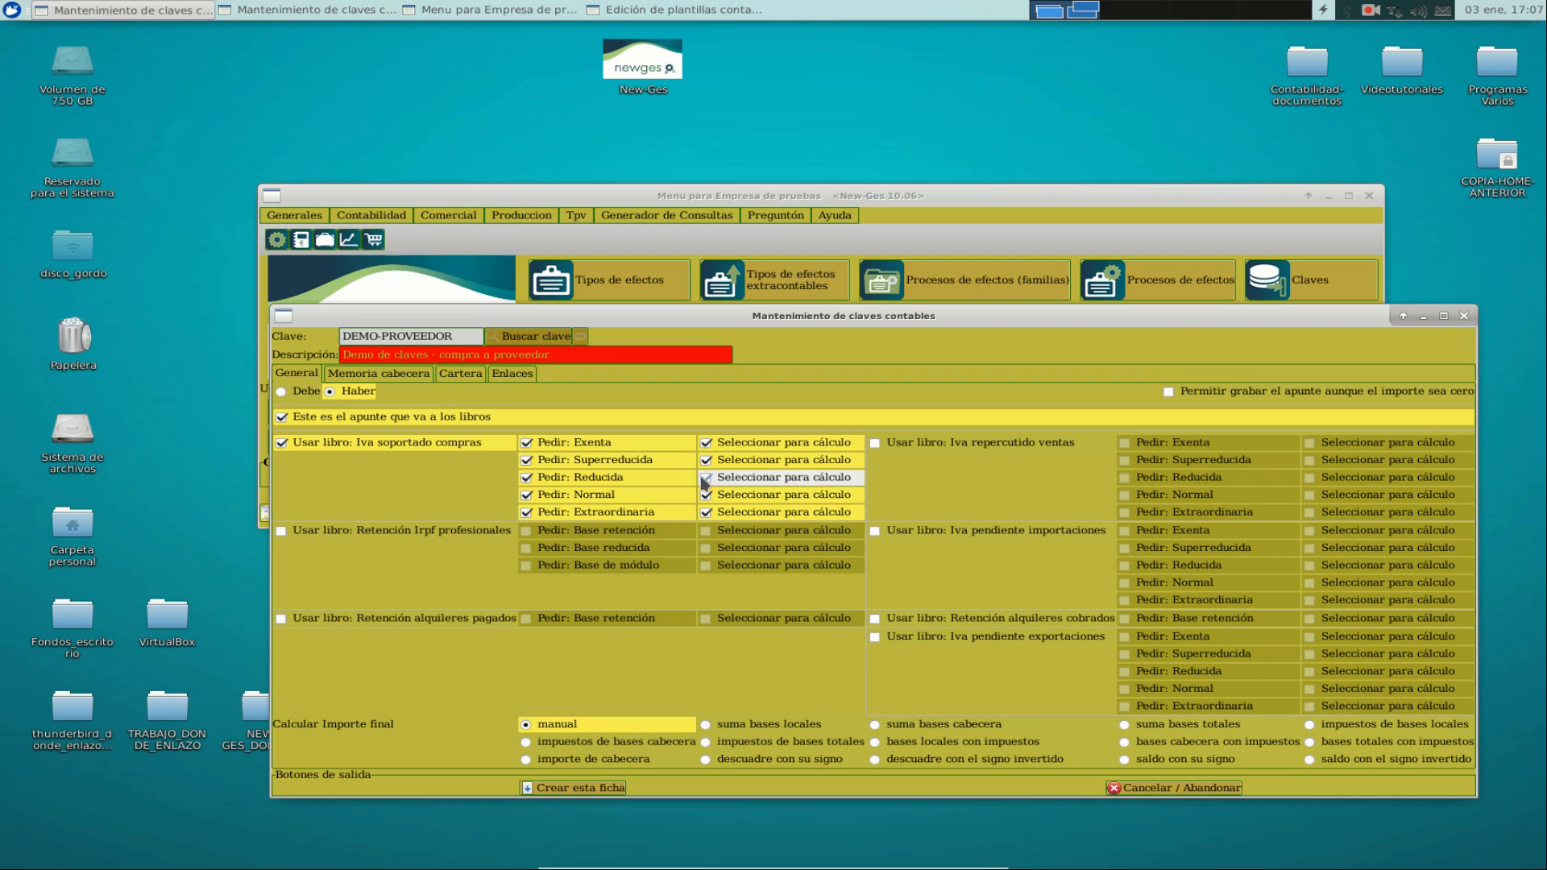
{"action": "left_click", "coordinate": [927, 749]}
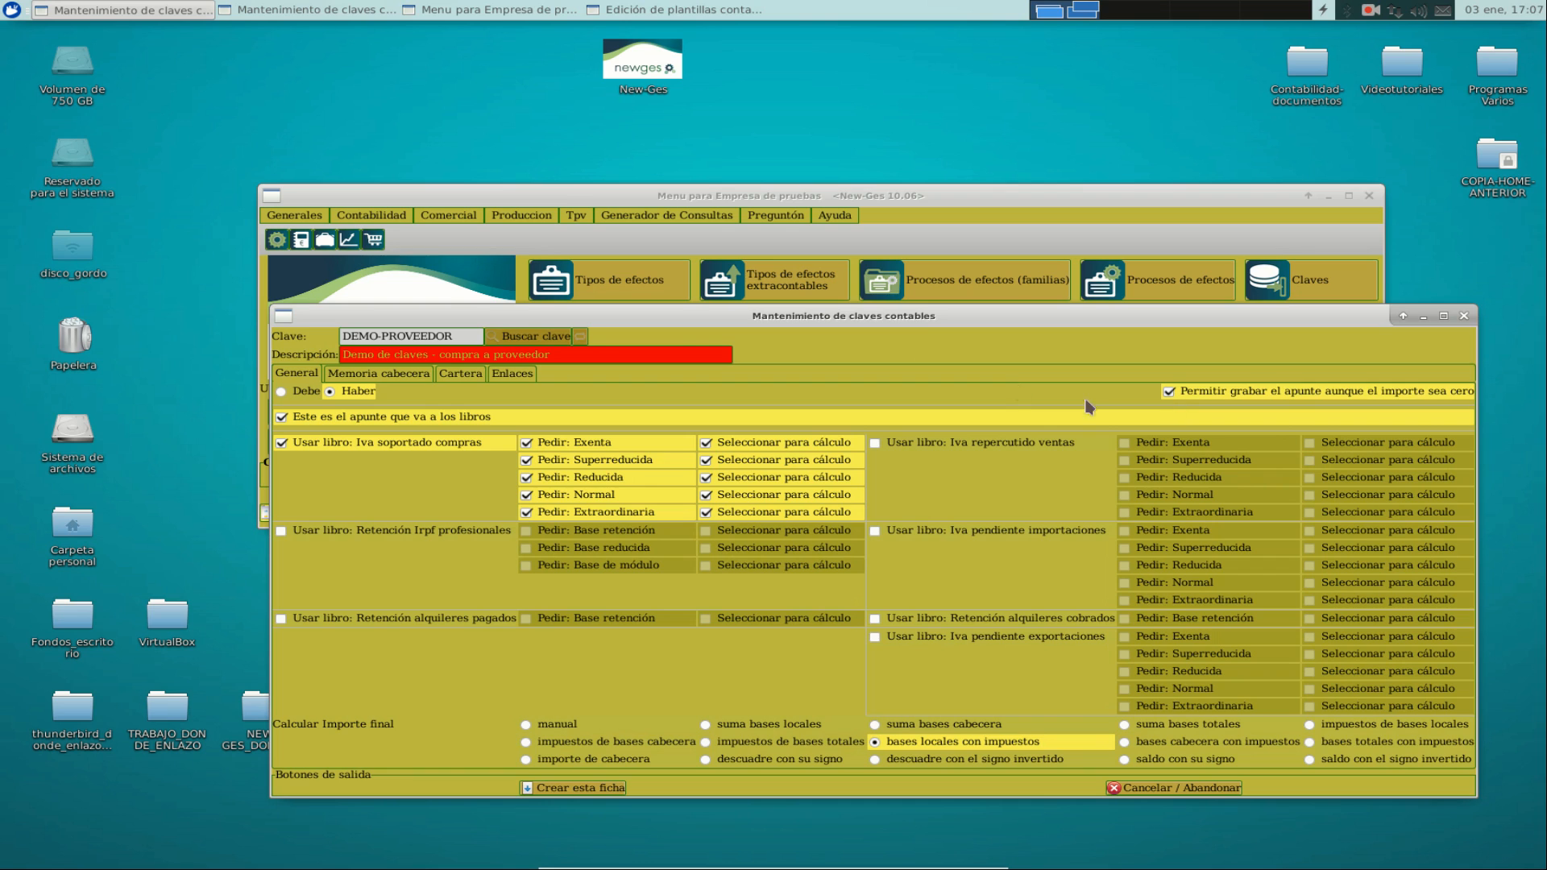
- Set the key to generate effects in its Cartera settings, with effect type code P
{"action": "left_click", "coordinate": [459, 375]}
{"action": "left_click", "coordinate": [385, 395]}
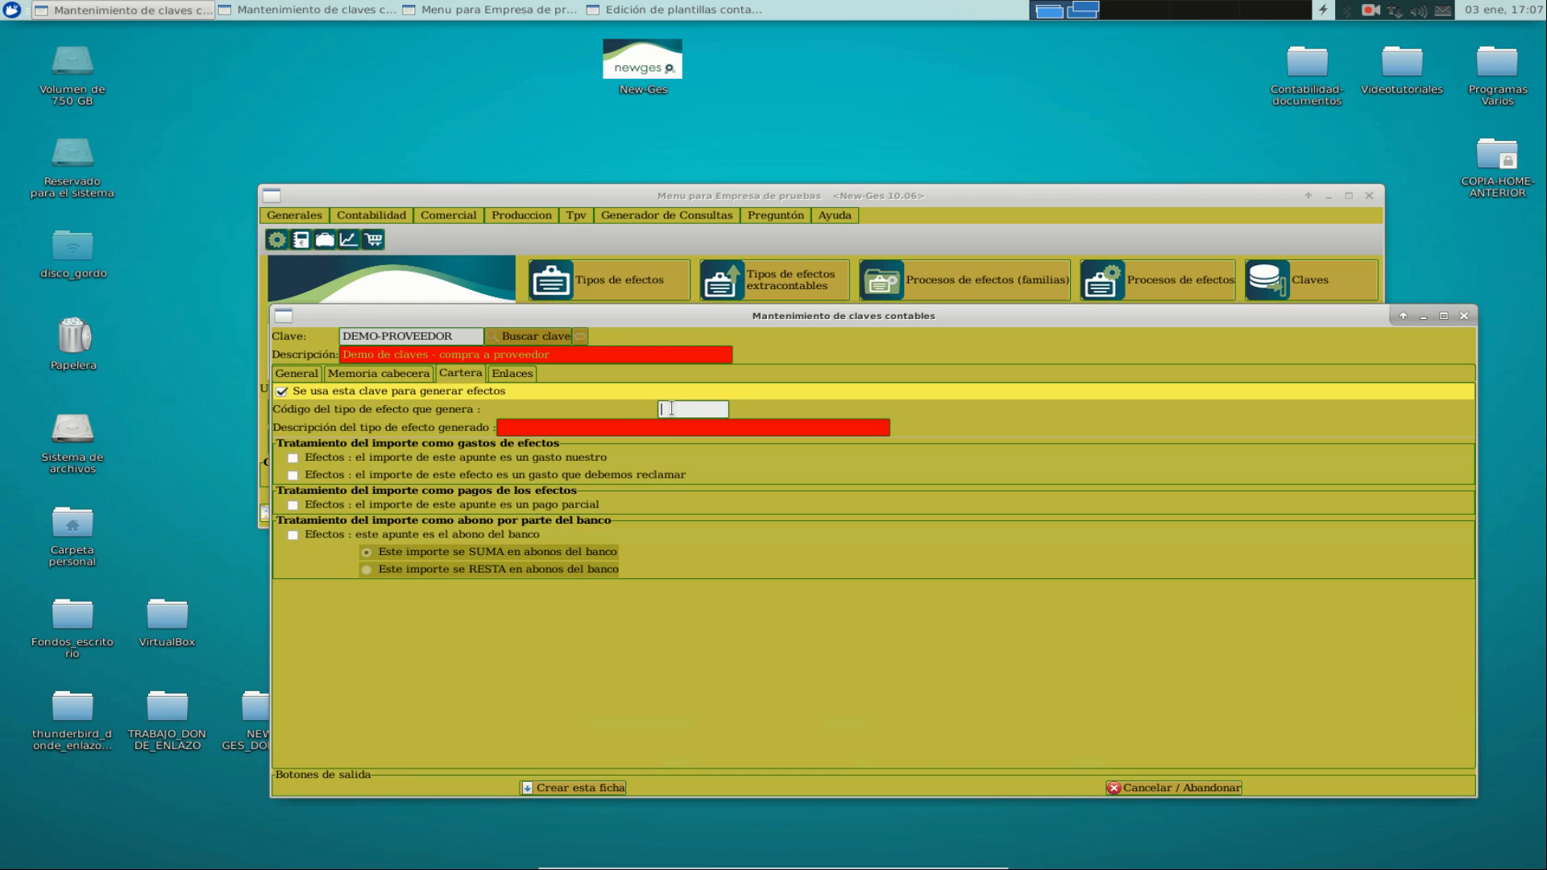
{"action": "type", "text": "P"}
{"action": "key", "text": "Return"}
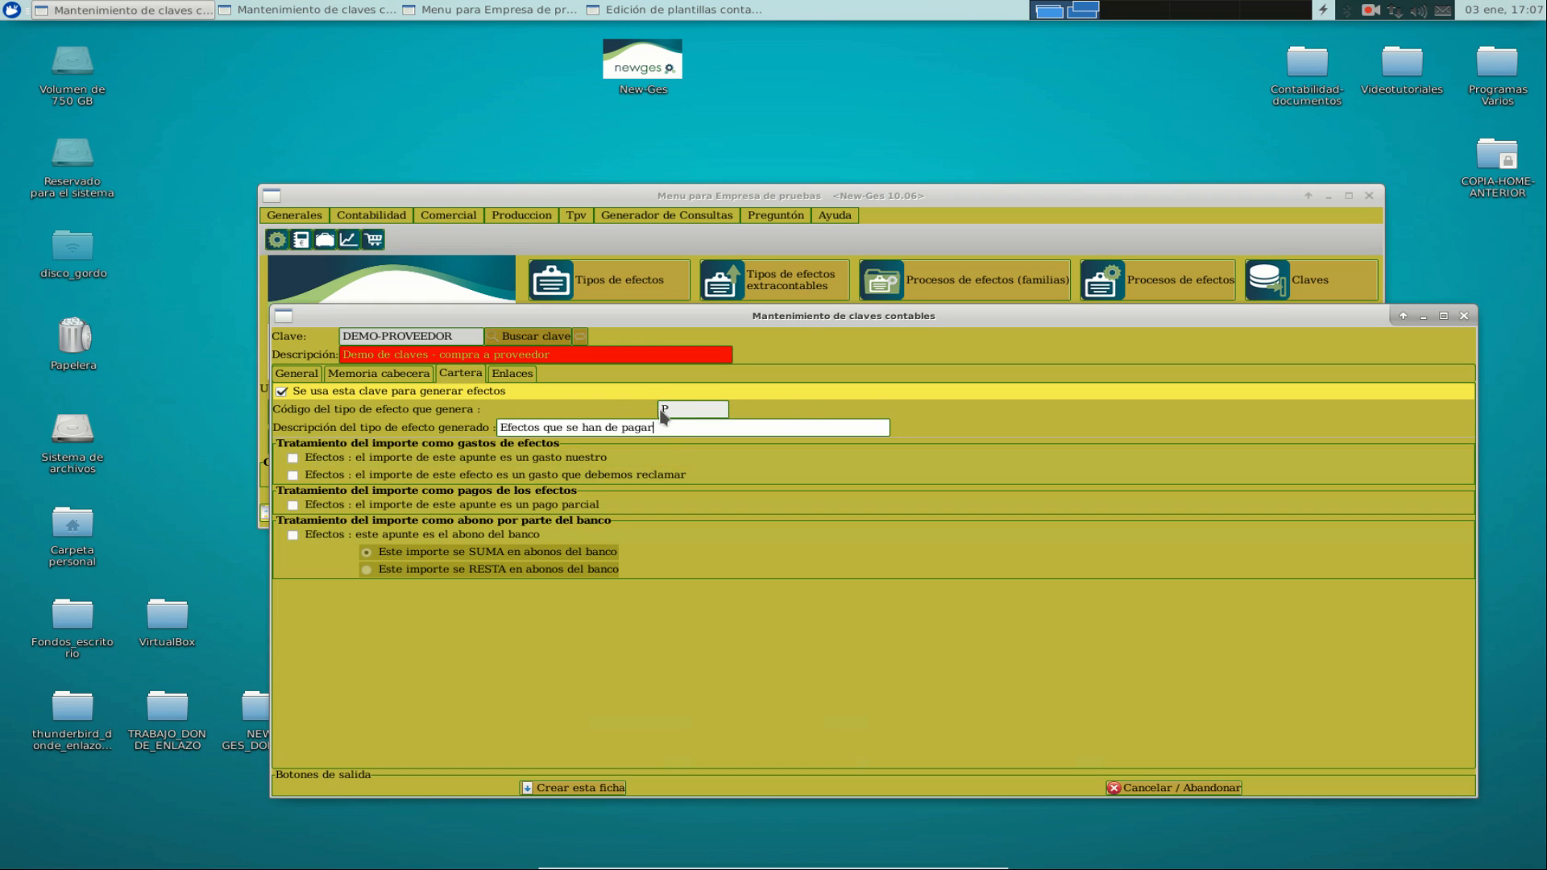
- Open the full list of existing effect types and compare the settings of types P and C
{"action": "left_click", "coordinate": [669, 284]}
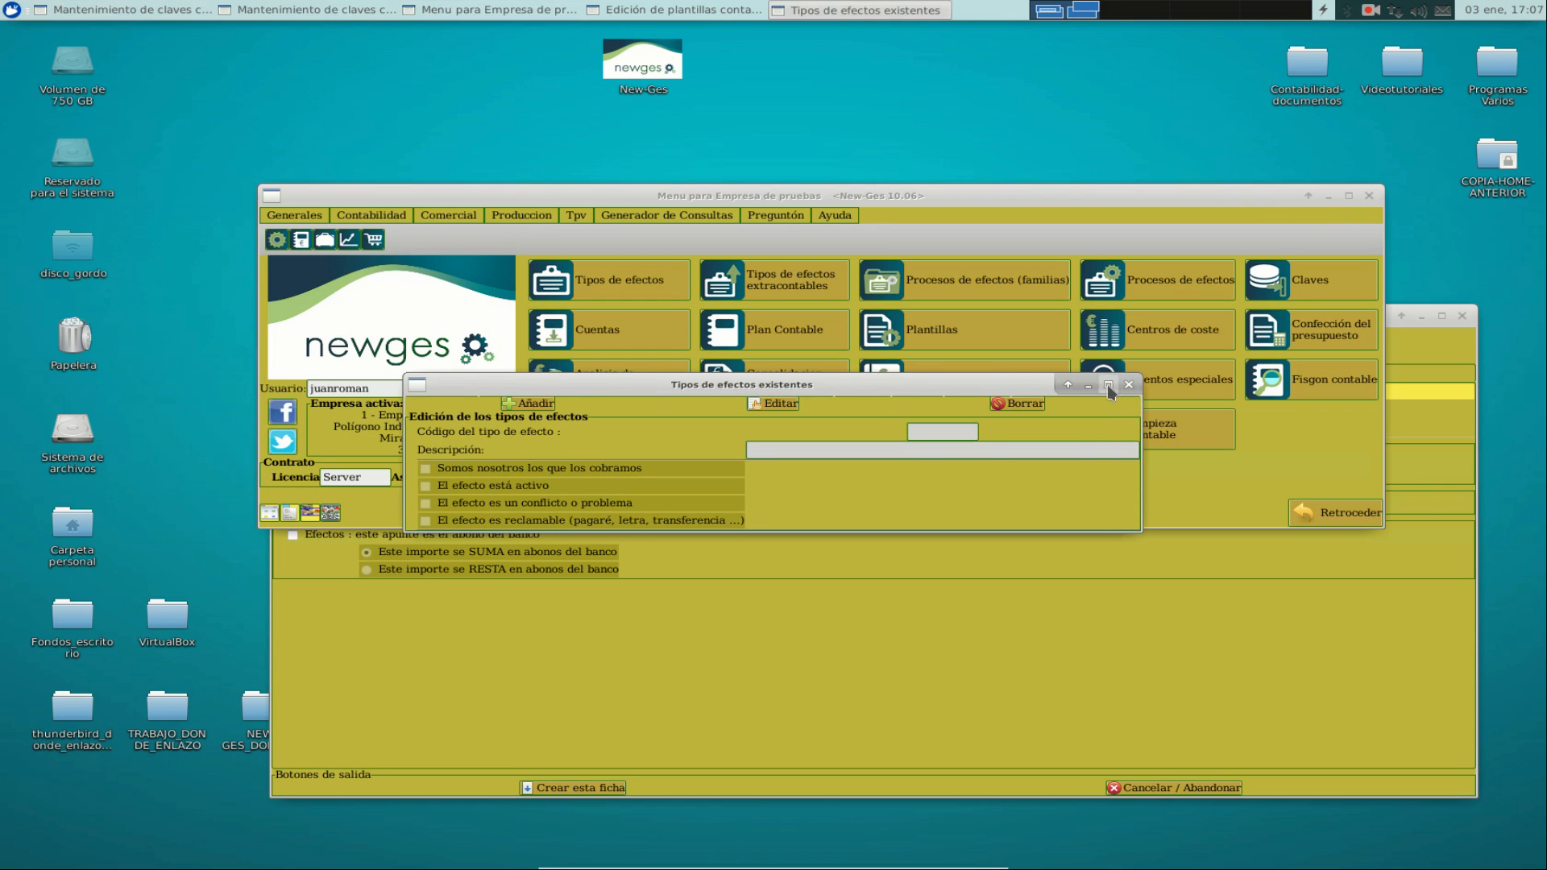
{"action": "left_click", "coordinate": [1108, 385]}
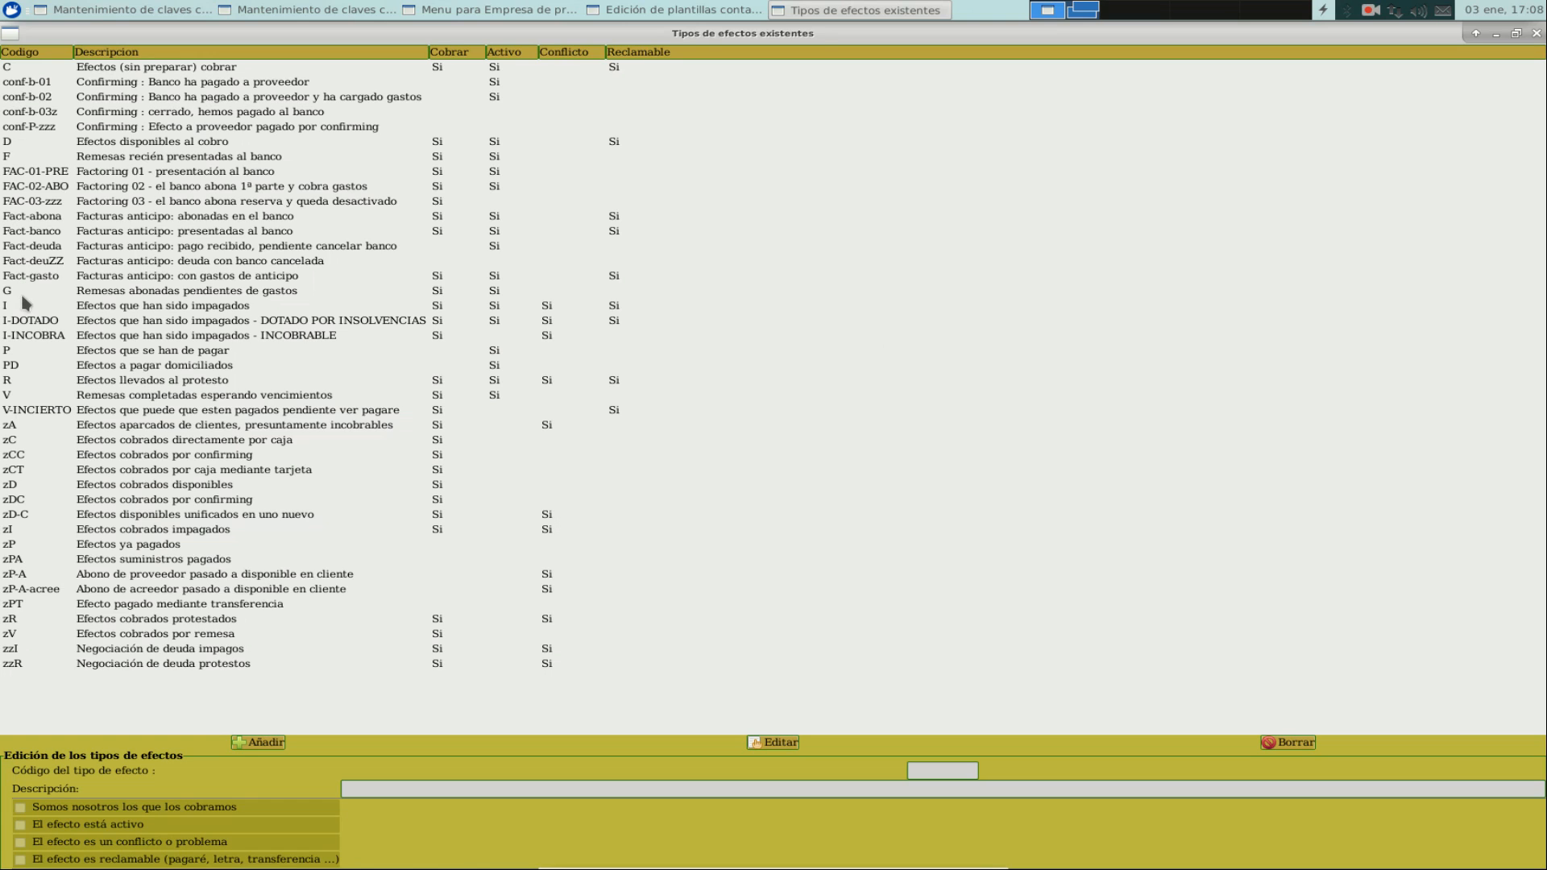
{"action": "left_click", "coordinate": [133, 353]}
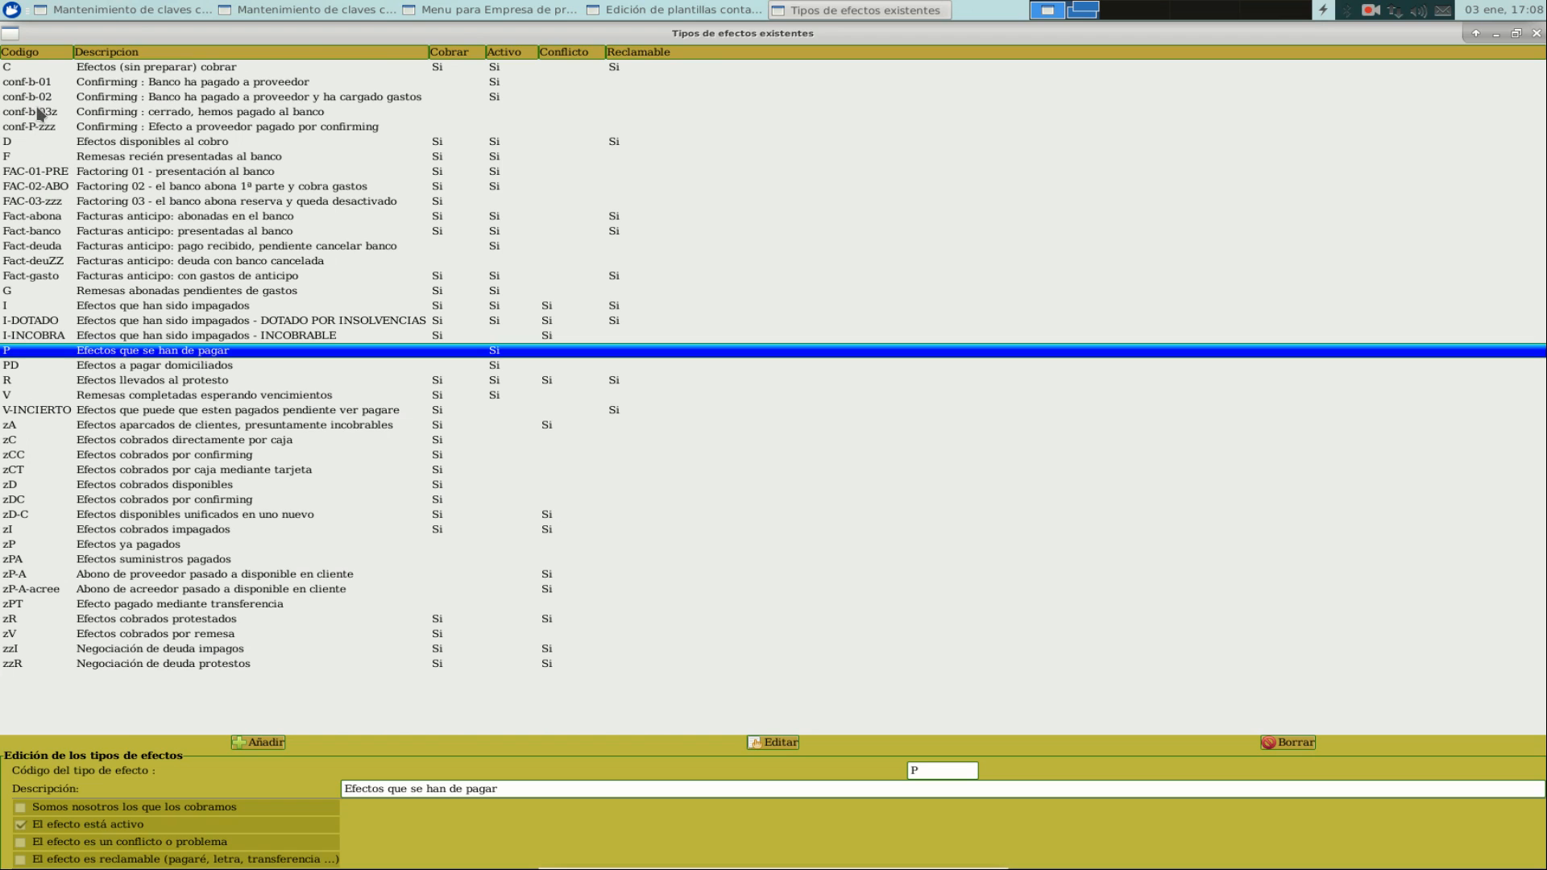
{"action": "left_click", "coordinate": [115, 69]}
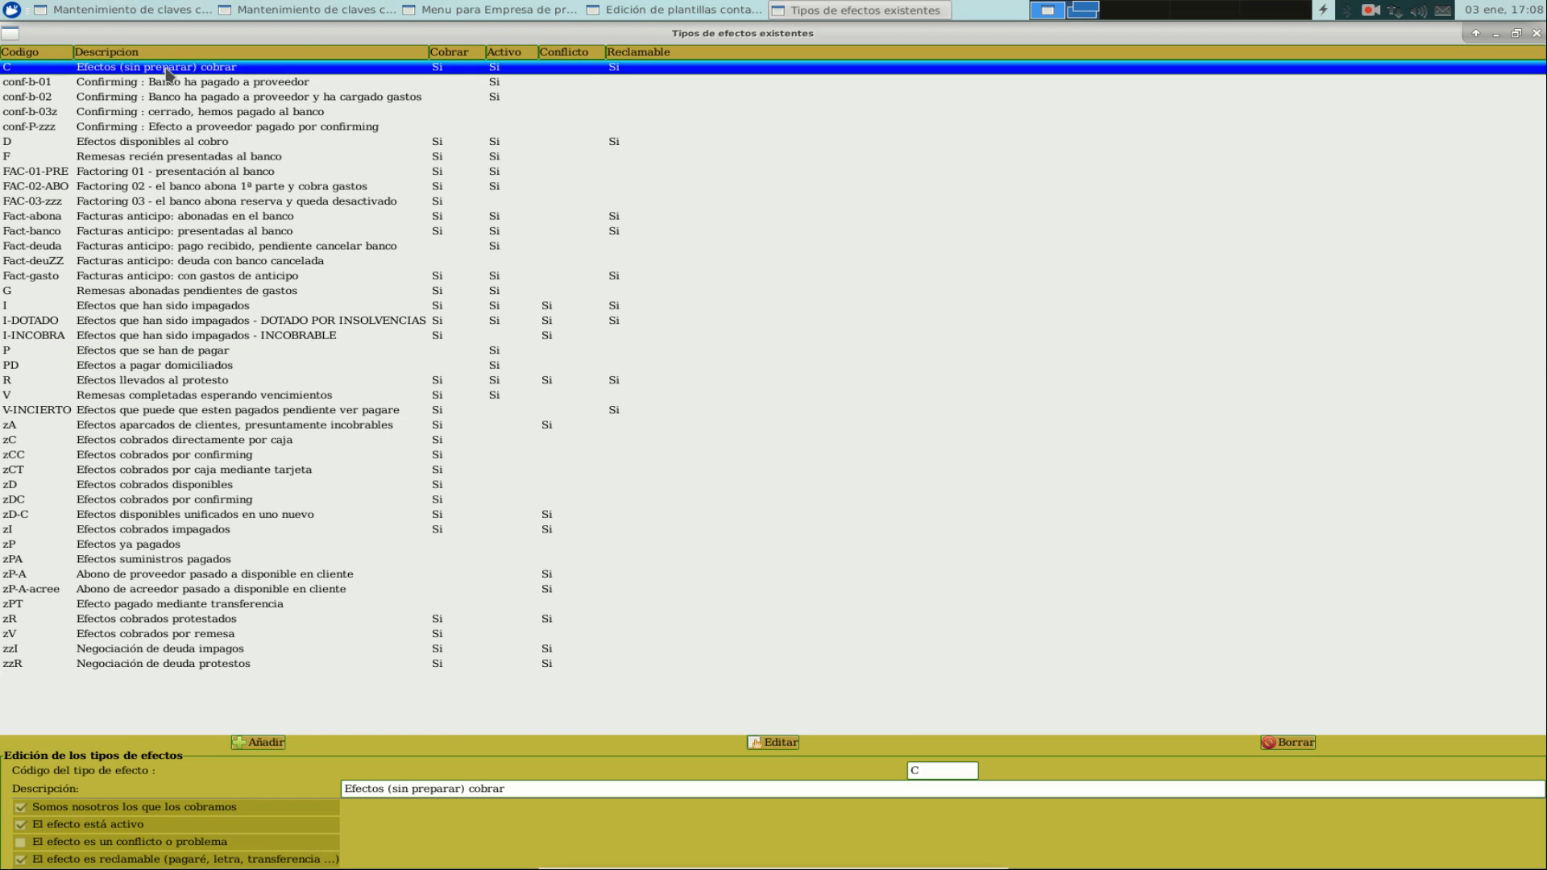
{"action": "left_click", "coordinate": [101, 351]}
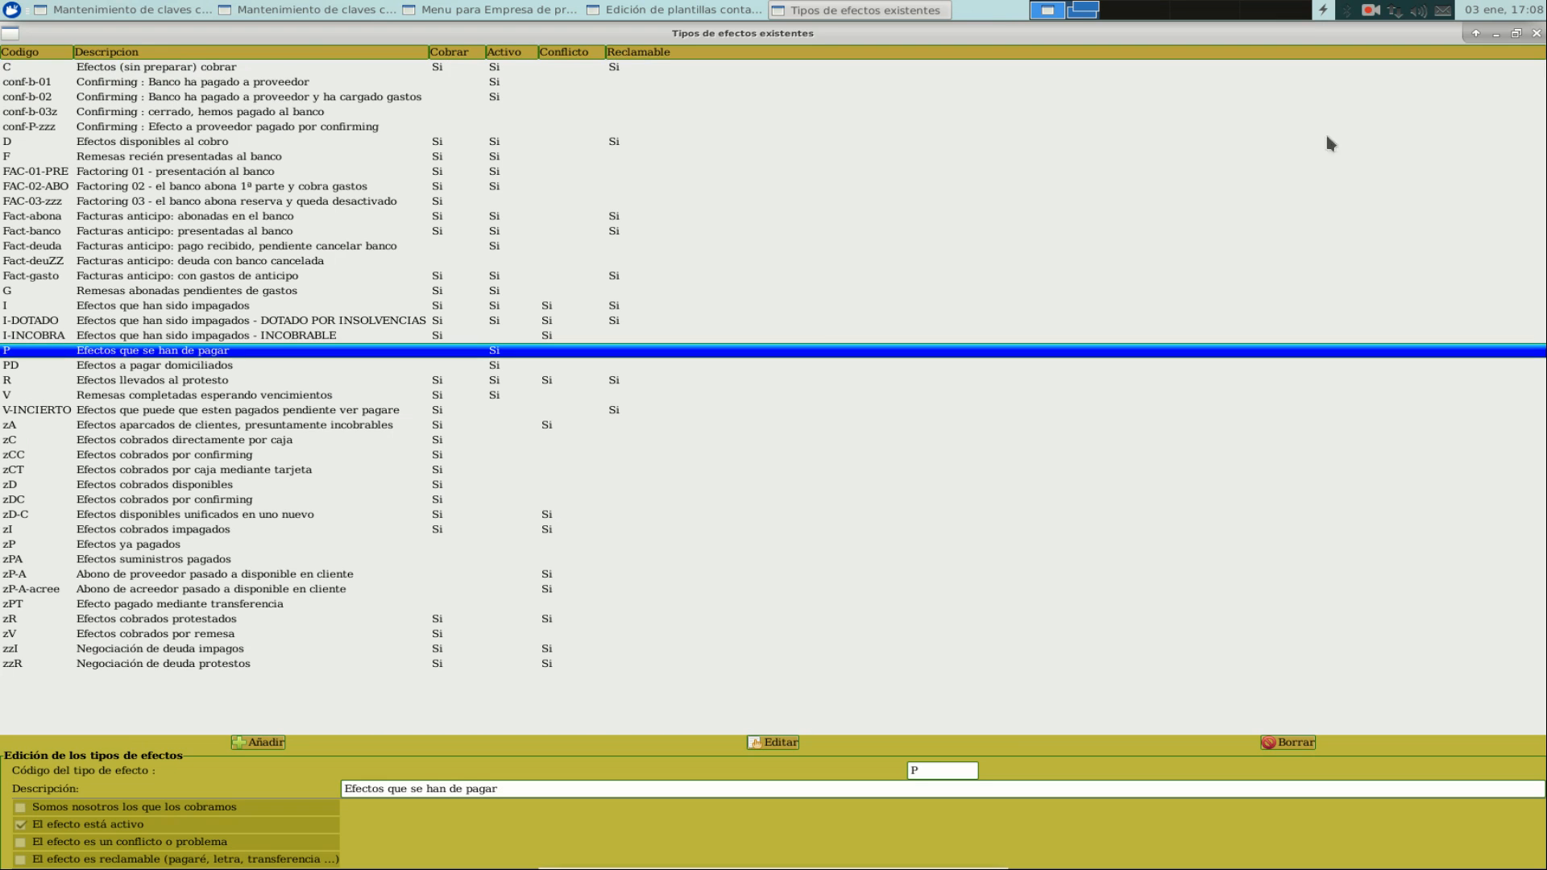
- Return to the DEMO-PROVEEDOR key, set its header memory to "copia los valores locales poniéndolos en cabecera" and create the record
{"action": "left_click", "coordinate": [1536, 33]}
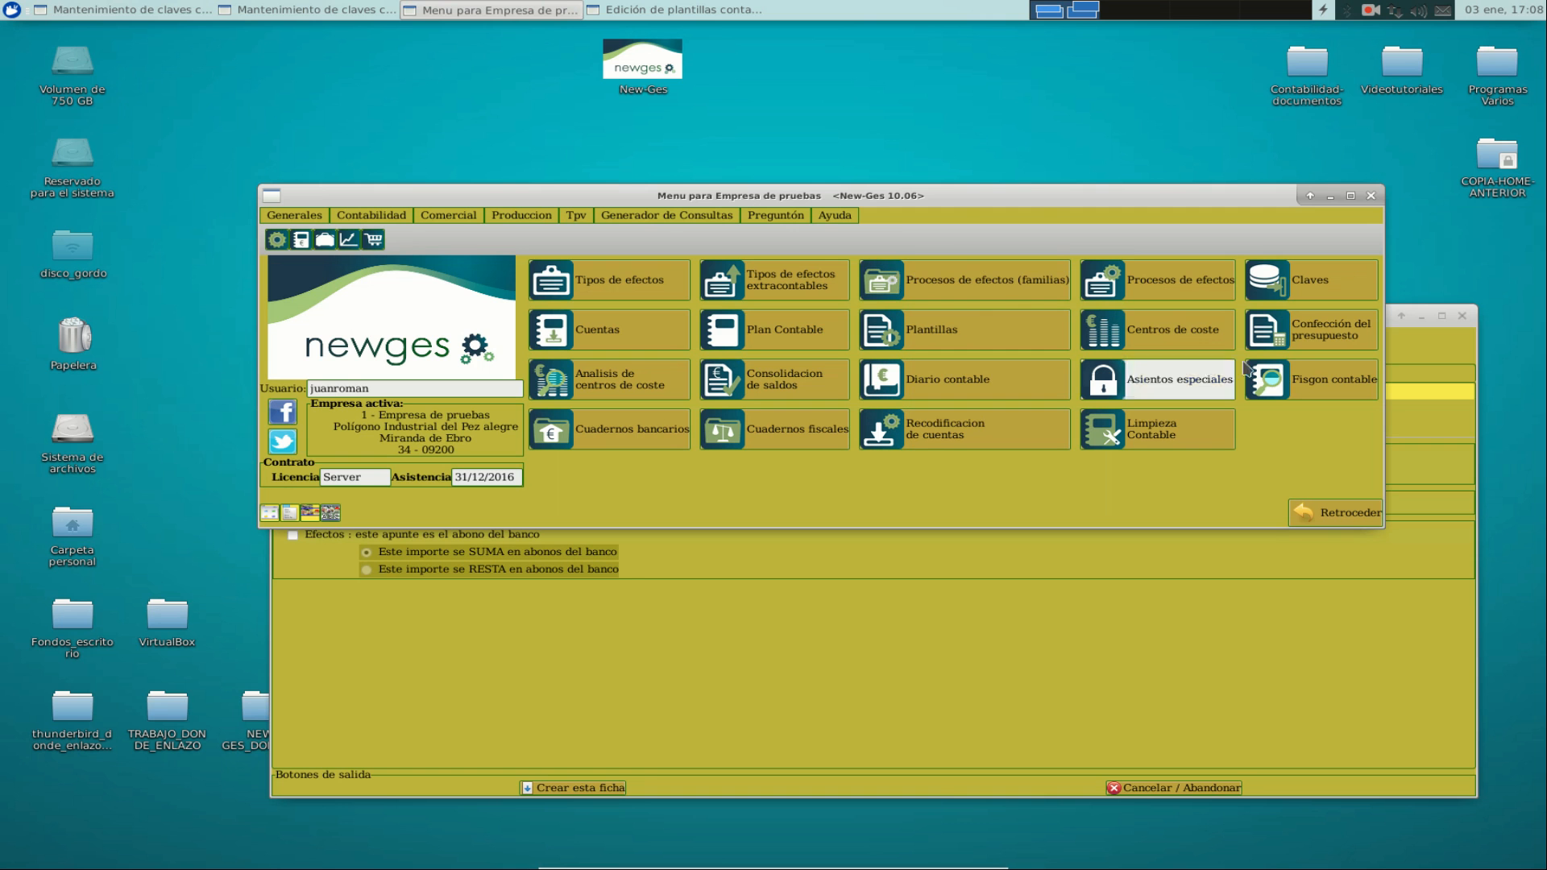
{"action": "left_click", "coordinate": [1437, 342]}
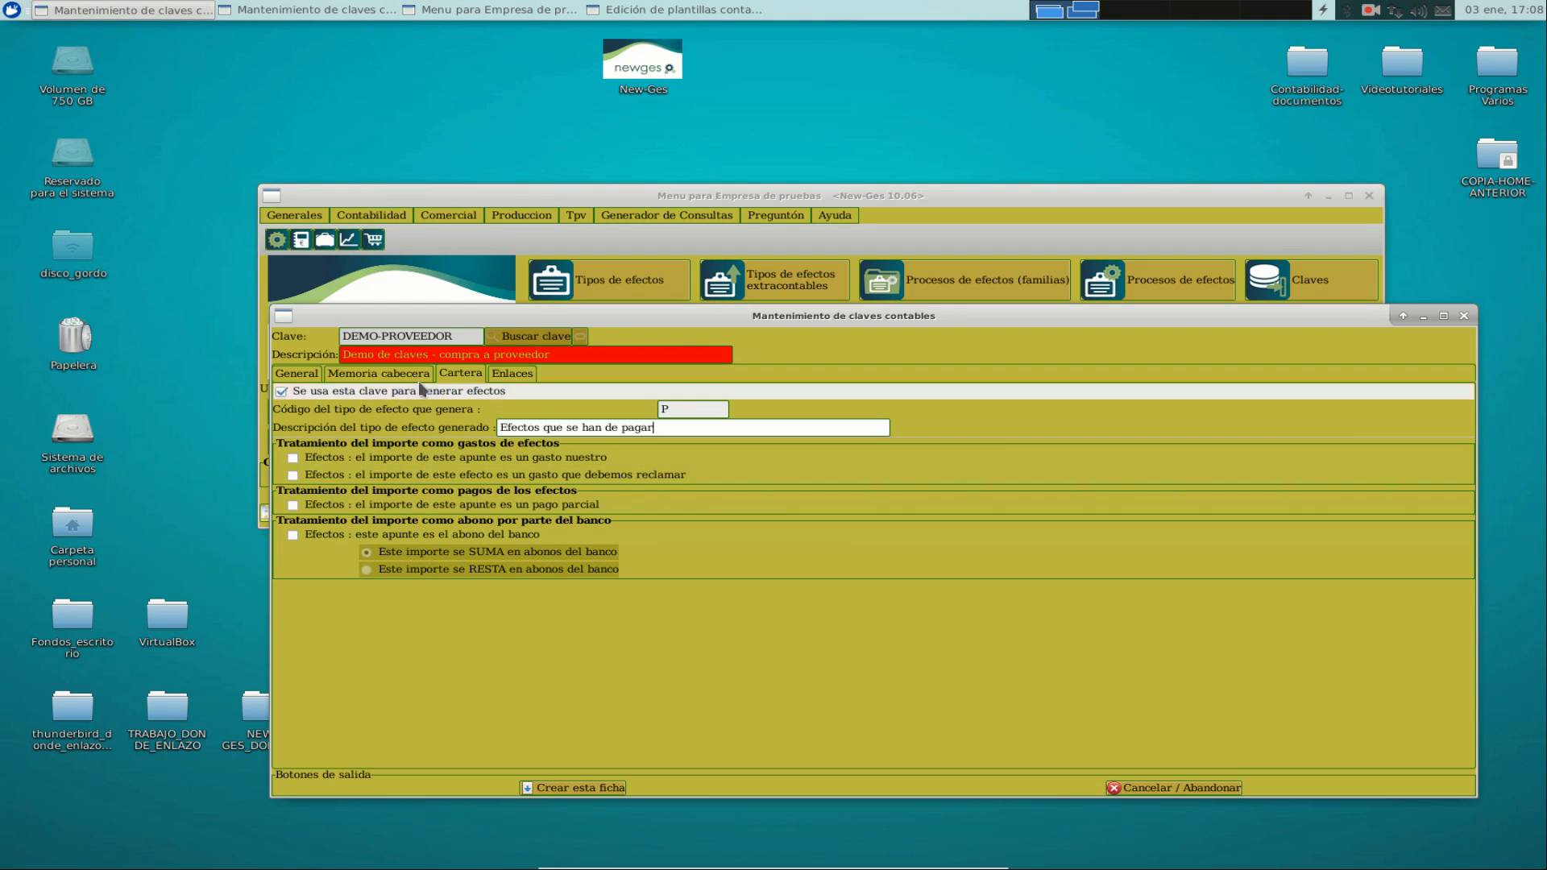
{"action": "left_click", "coordinate": [297, 374]}
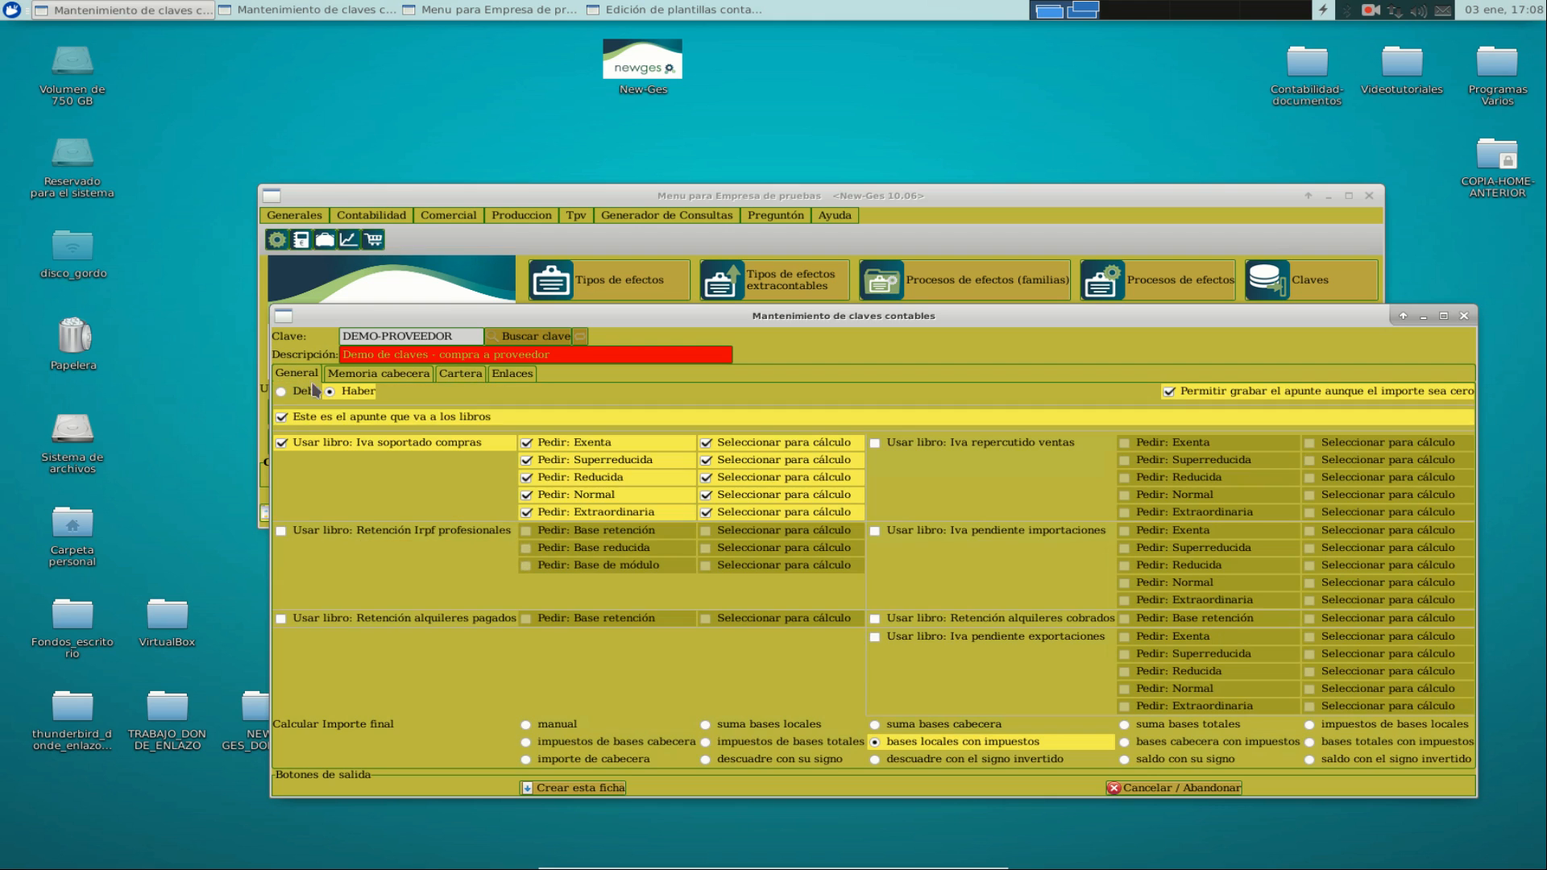
{"action": "left_click", "coordinate": [401, 378]}
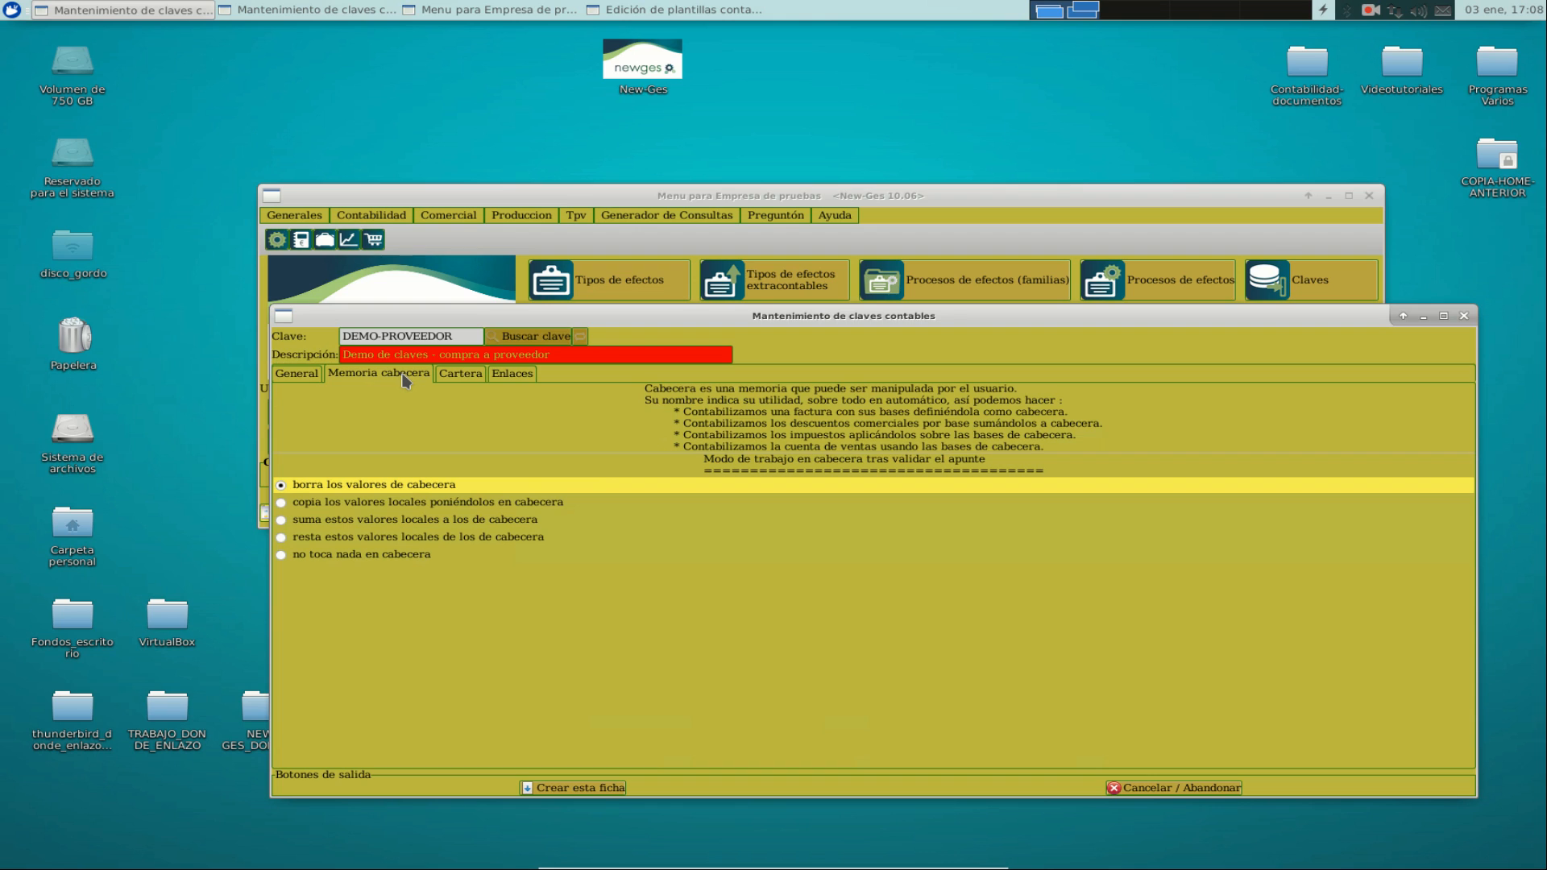
{"action": "left_click", "coordinate": [508, 505]}
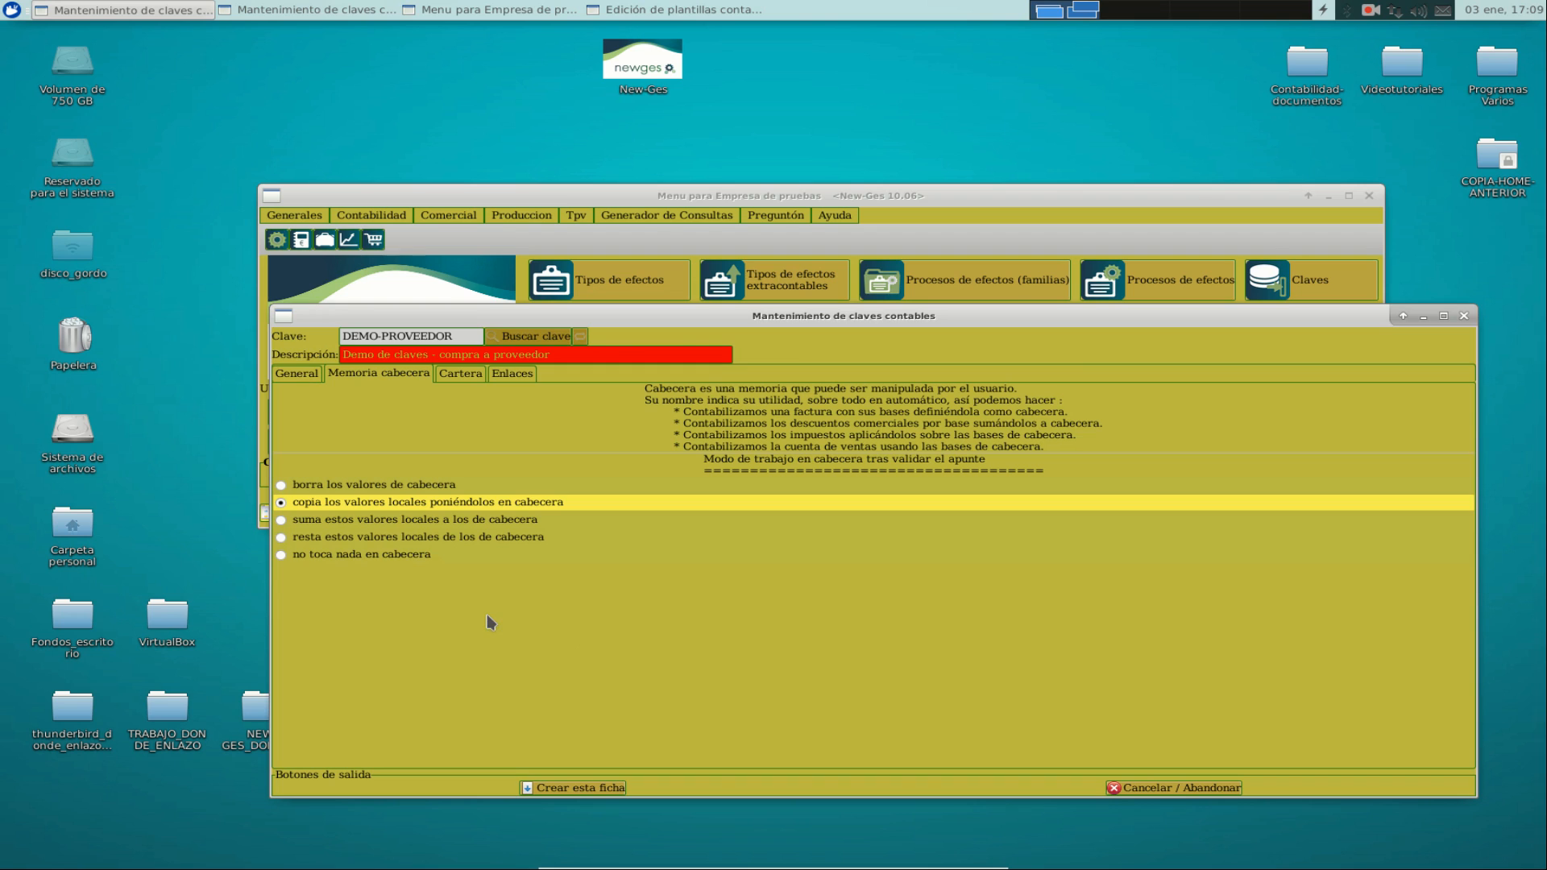
{"action": "left_click", "coordinate": [610, 790]}
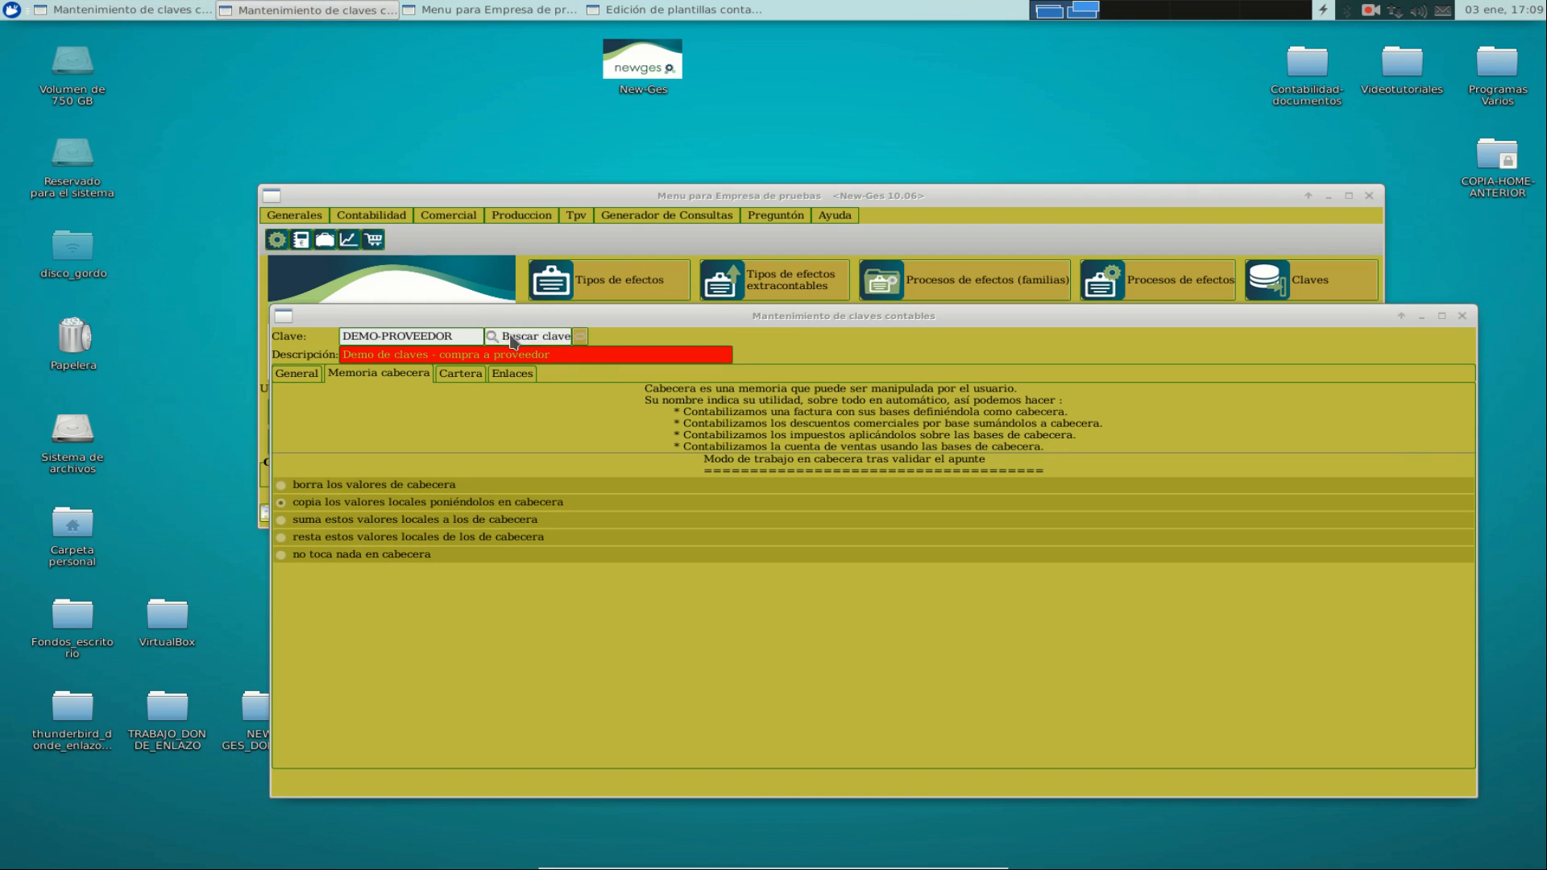
- Start a new key with code DEMO-IVA-SOP-SUPERRE and description "Demo de claves - IVA SUPERREDUCIDO"
{"action": "left_click_drag", "start_coordinate": [382, 336], "coordinate": [459, 336]}
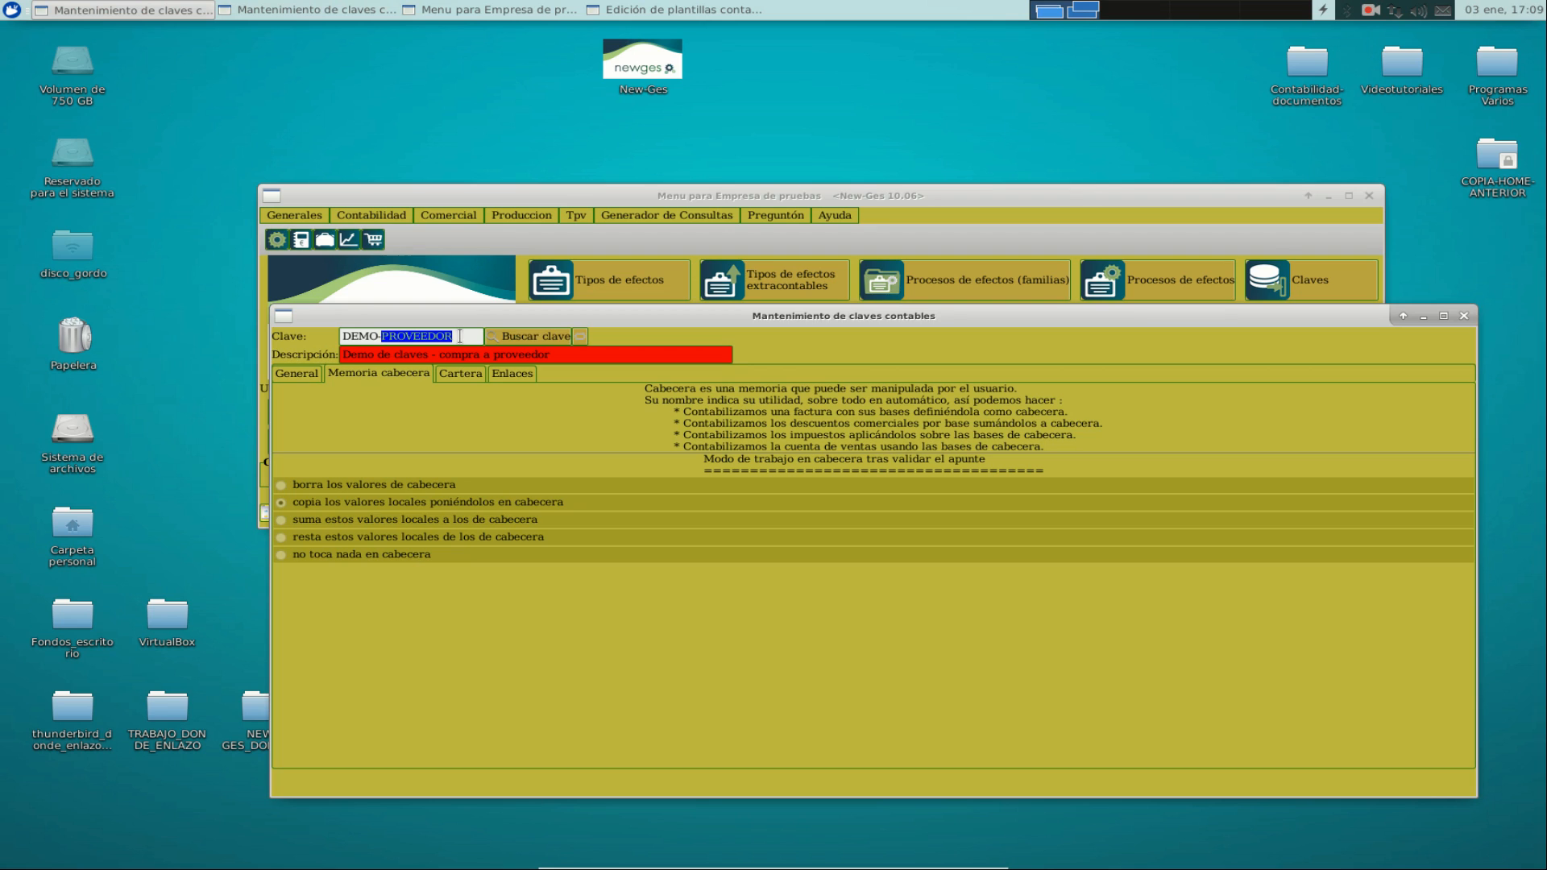
{"action": "type", "text": "IVA-SOP-SUPERRE"}
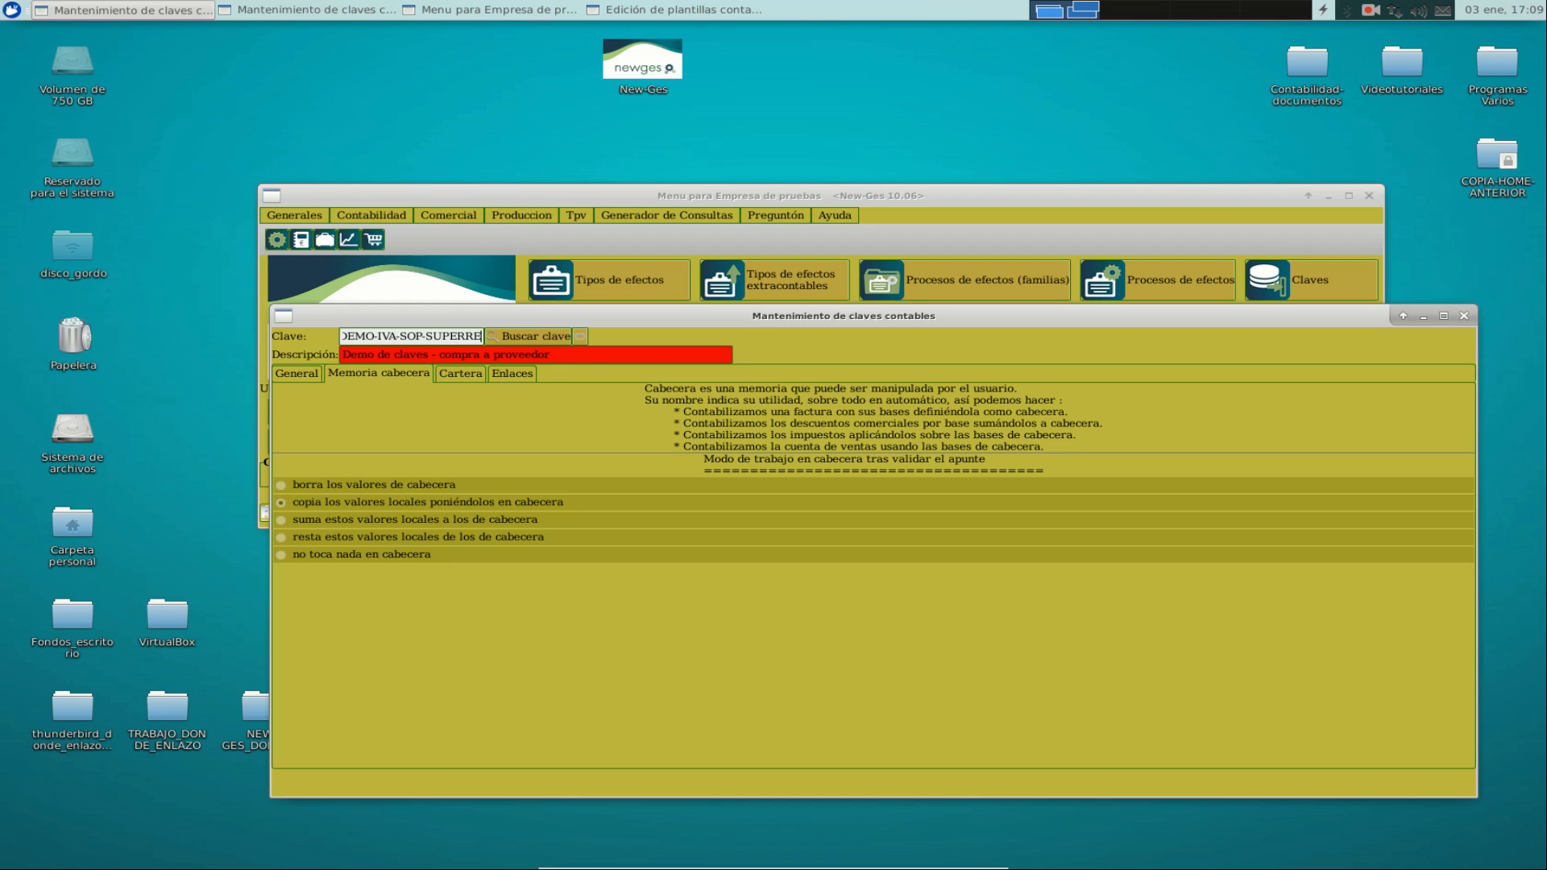
{"action": "left_click", "coordinate": [553, 358]}
{"action": "type", "text": "Demo de claves - compra a proveedor"}
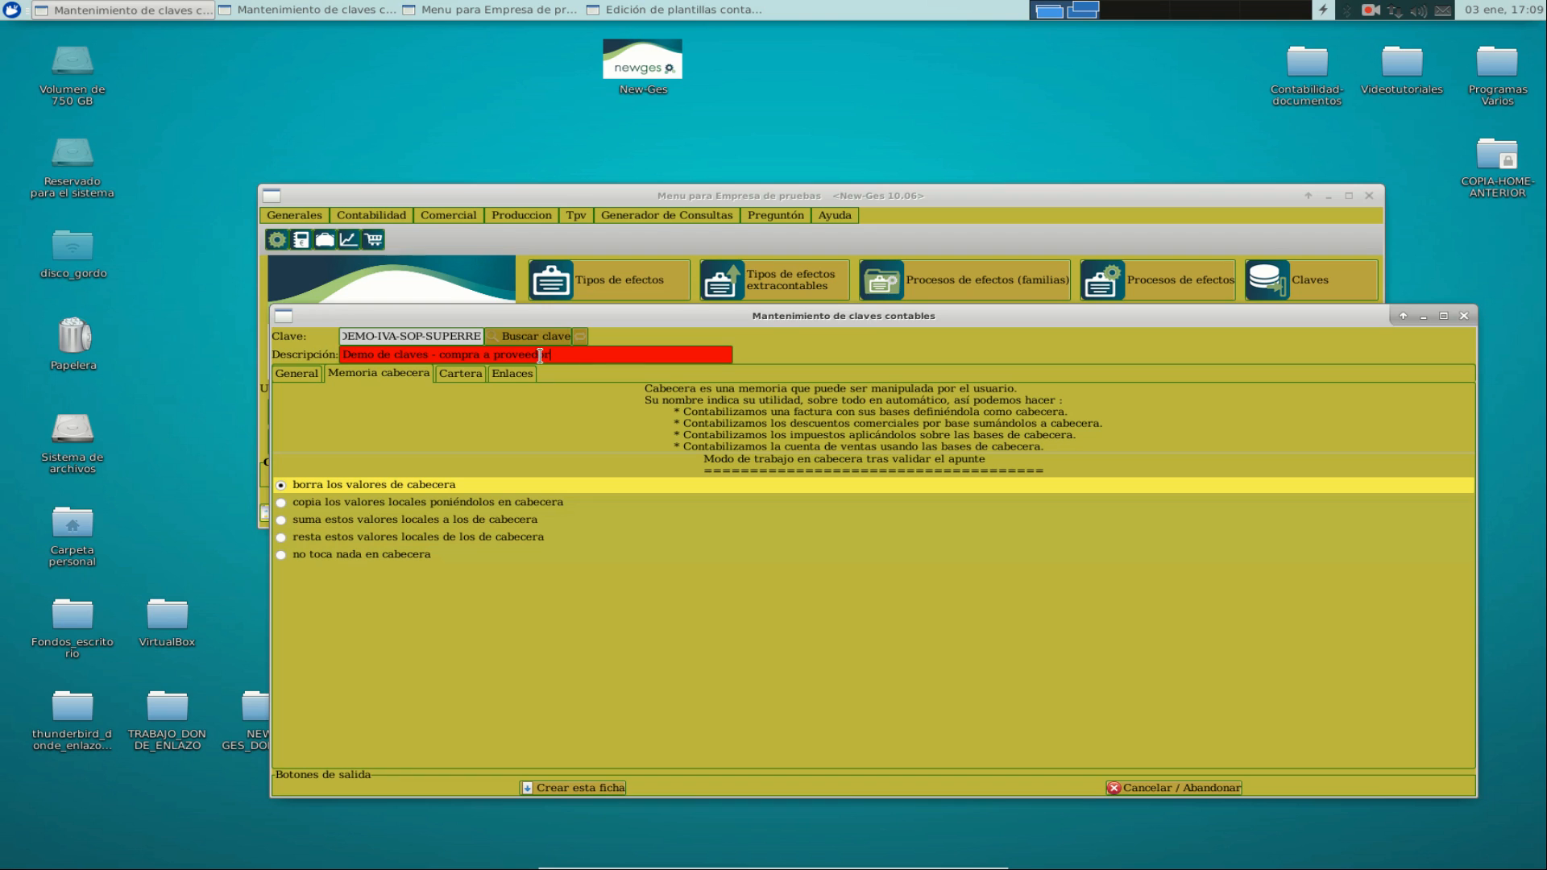
{"action": "double_click", "coordinate": [455, 355]}
{"action": "type", "text": "IVA SUPERREDUCIDO"}
{"action": "key", "text": "End"}
{"action": "key", "text": "BackSpace"}
{"action": "key", "text": "BackSpace"}
{"action": "key", "text": "BackSpace"}
{"action": "key", "text": "BackSpace"}
{"action": "key", "text": "BackSpace"}
{"action": "key", "text": "BackSpace"}
{"action": "key", "text": "BackSpace"}
{"action": "key", "text": "BackSpace"}
{"action": "key", "text": "BackSpace"}
{"action": "key", "text": "BackSpace"}
{"action": "key", "text": "BackSpace"}
{"action": "key", "text": "BackSpace"}
- Make the purchase VAT book request the Superreducida base and select it for calculation, computing the final amount as "impuestos de bases cabecera"
{"action": "left_click", "coordinate": [313, 374]}
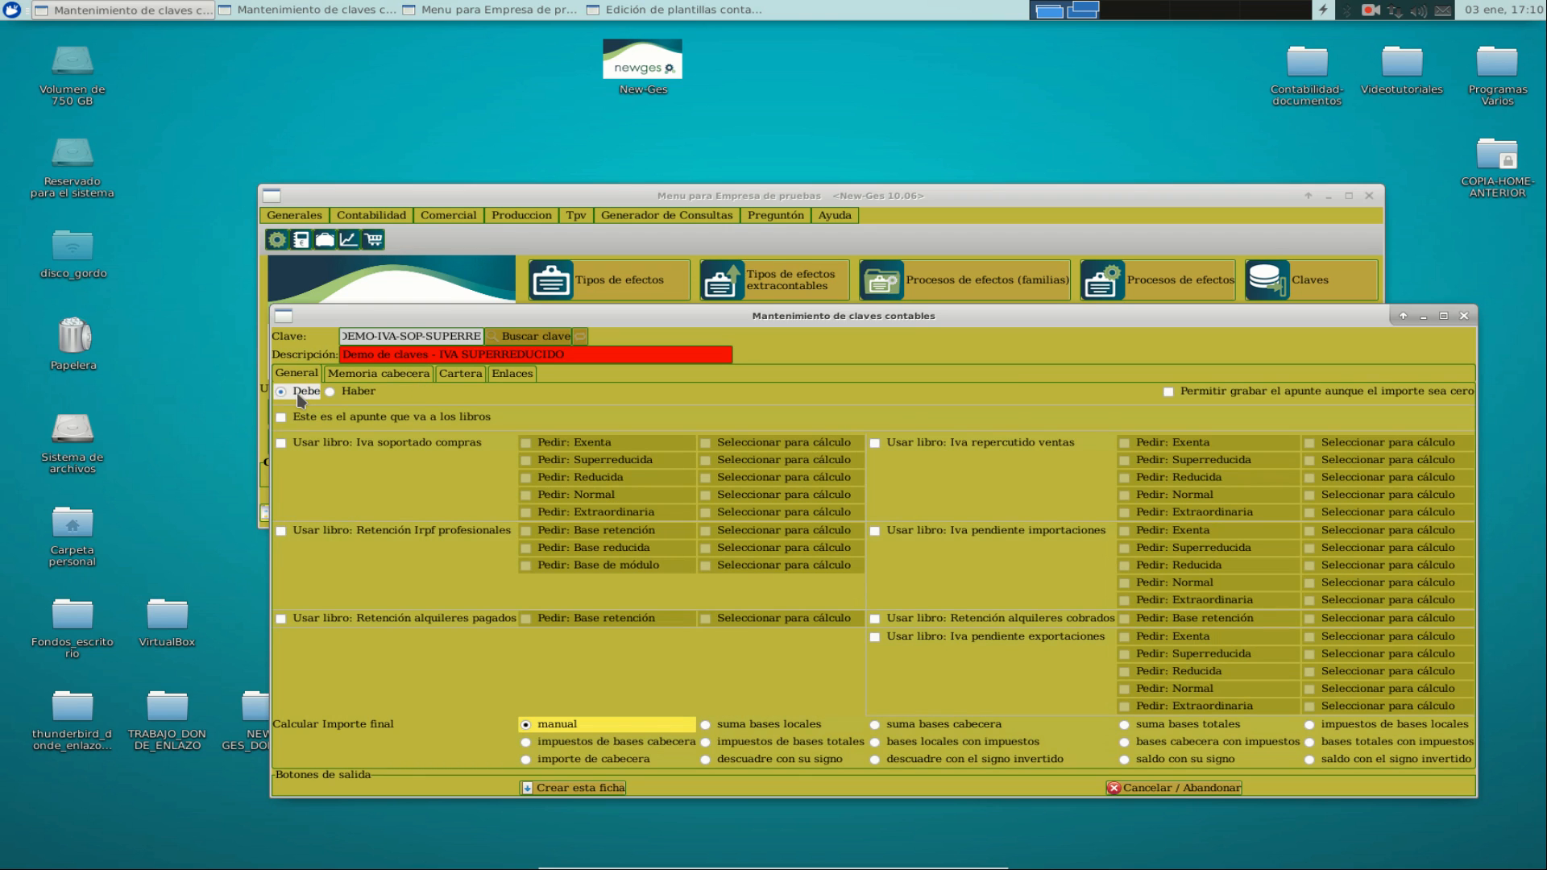
{"action": "left_click", "coordinate": [325, 445]}
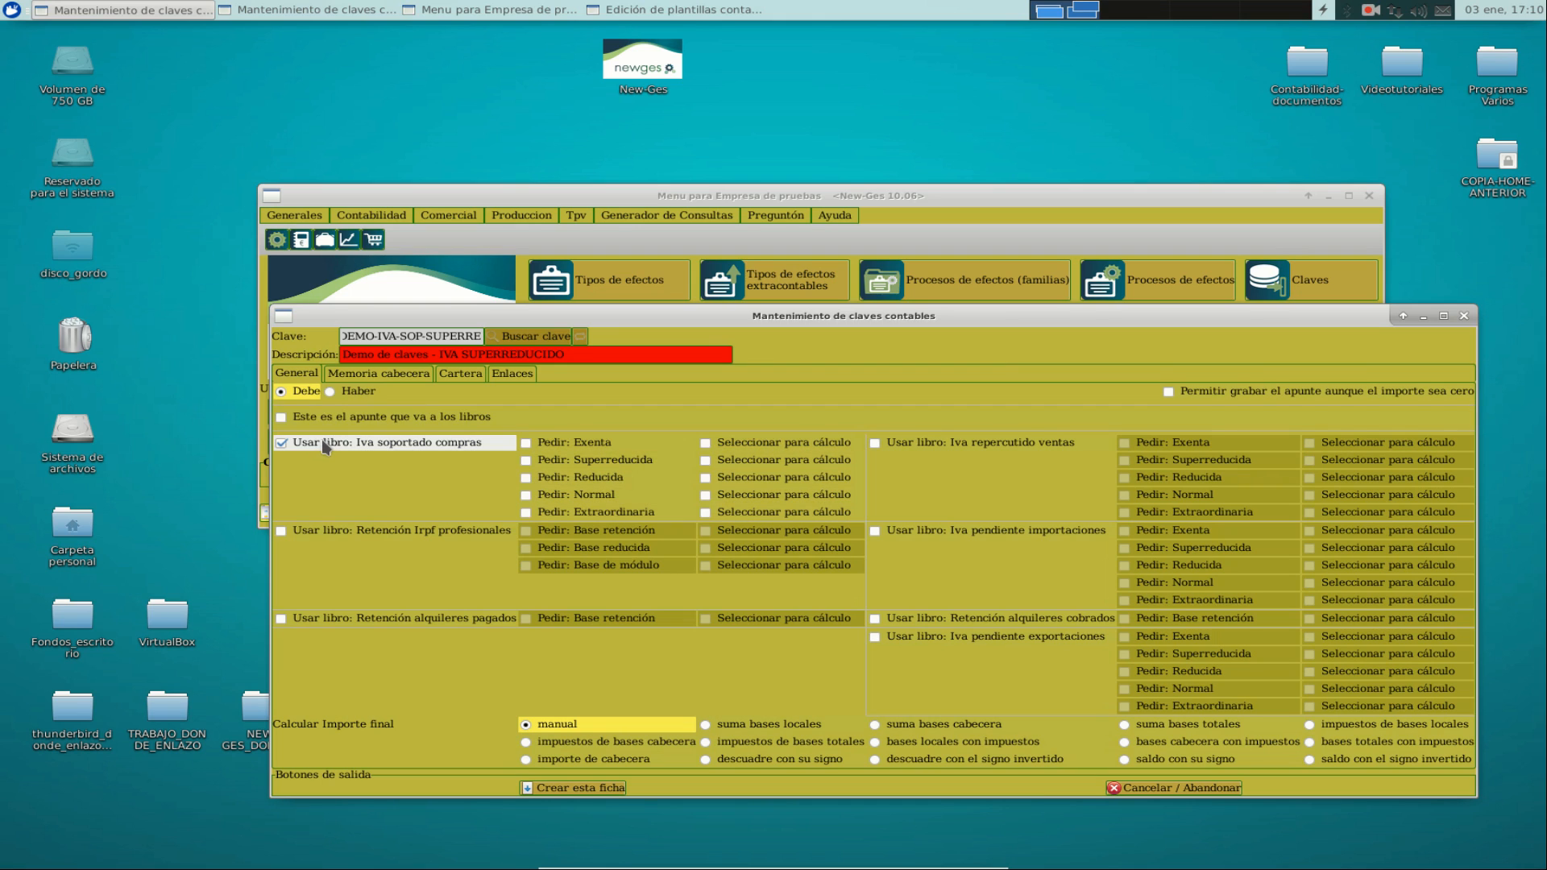
{"action": "left_click", "coordinate": [555, 465]}
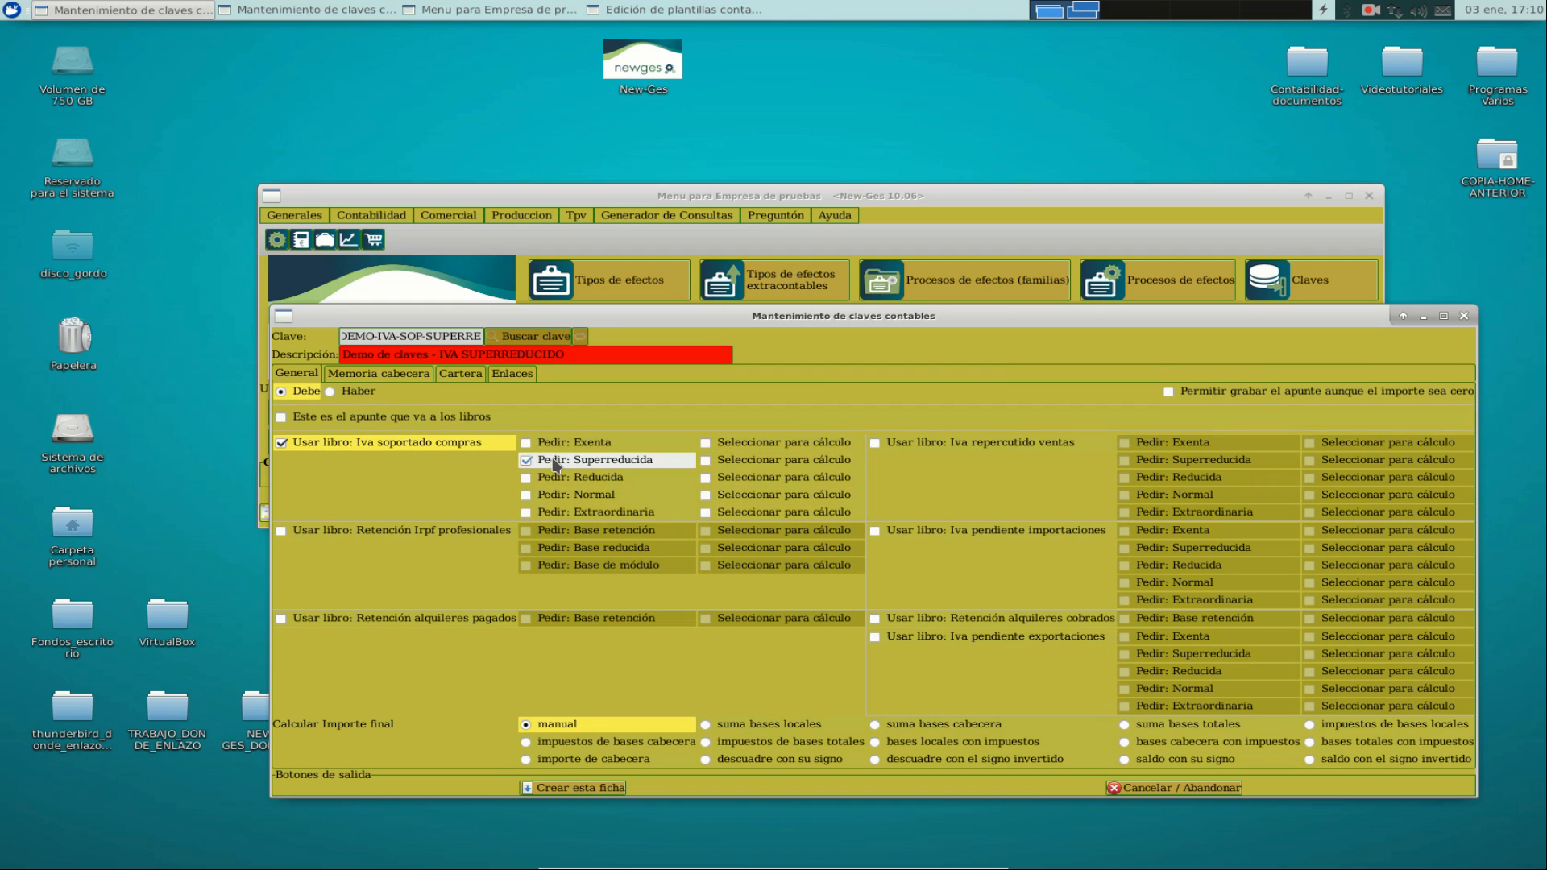
{"action": "left_click", "coordinate": [740, 463]}
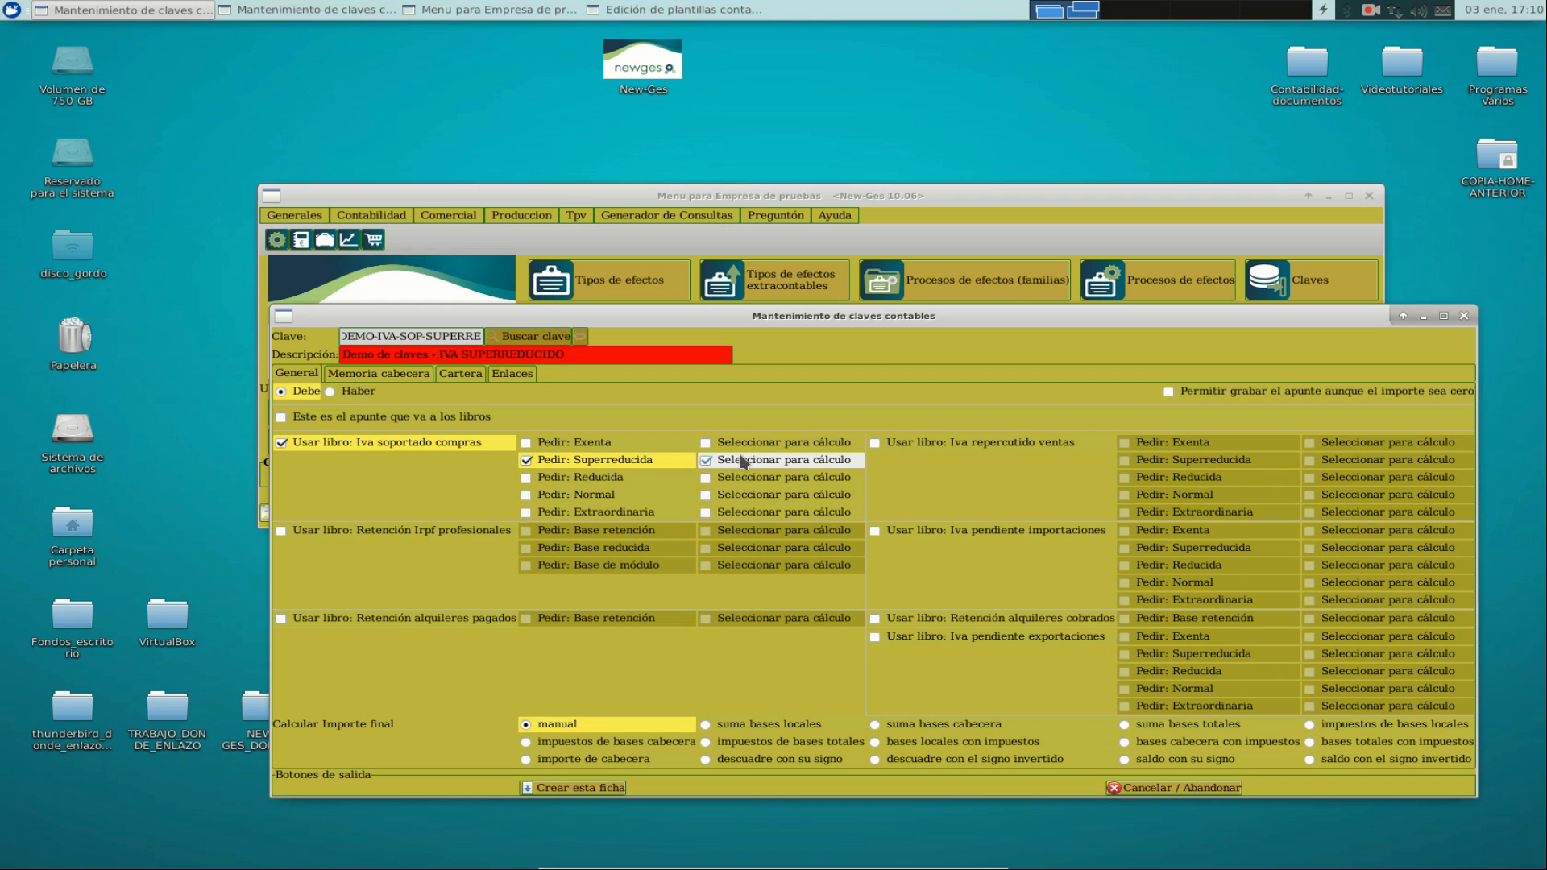
{"action": "left_click", "coordinate": [629, 747]}
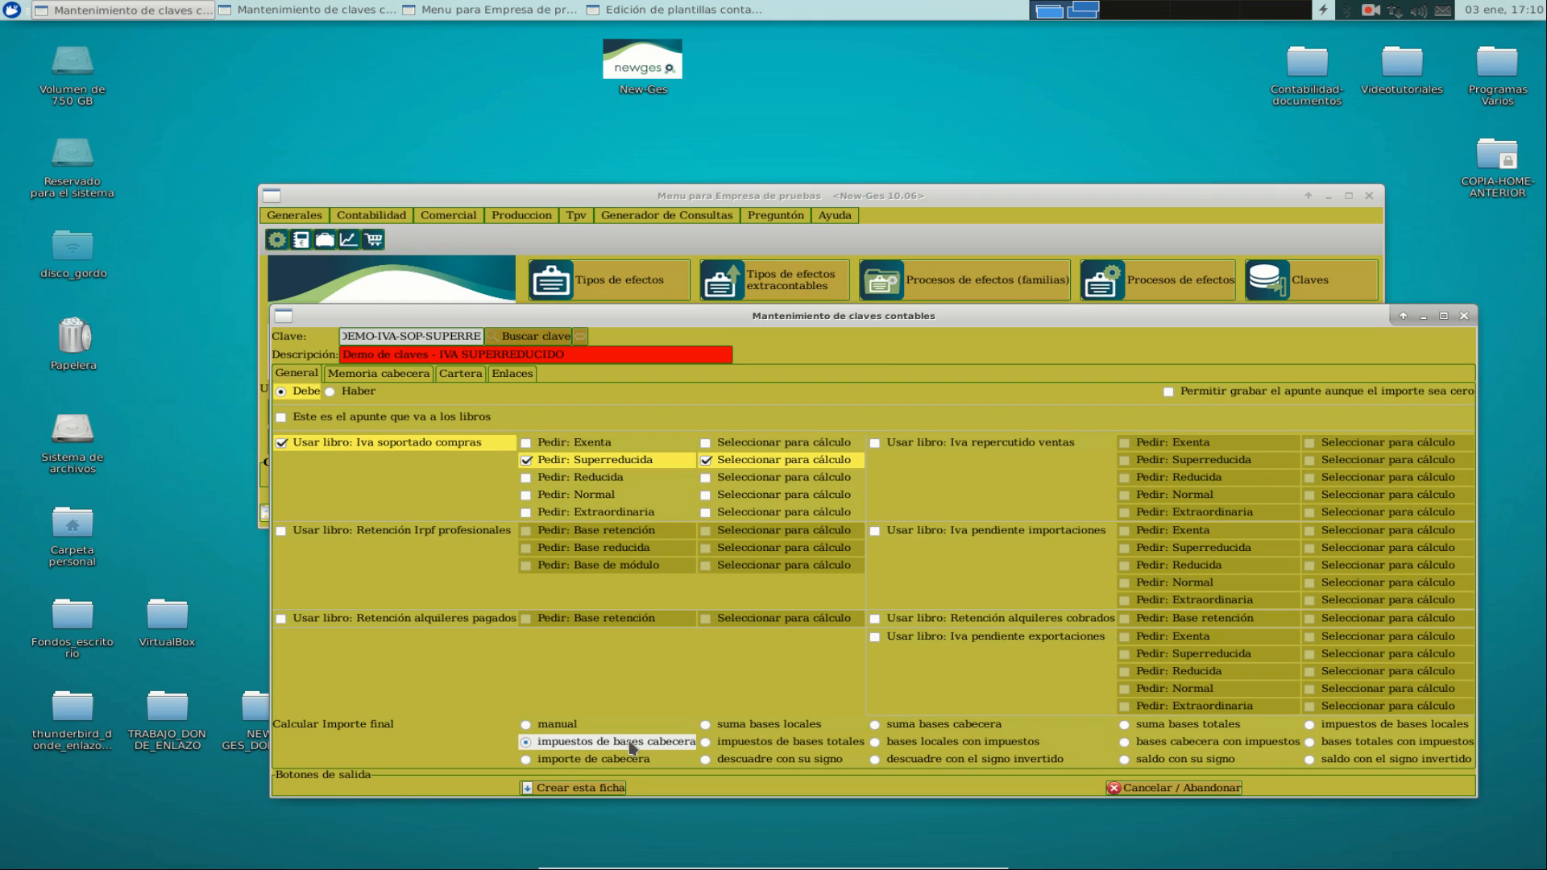
- Set the super-reduced VAT key's header memory to "no toca nada en cabecera" and create the record
{"action": "left_click", "coordinate": [378, 374]}
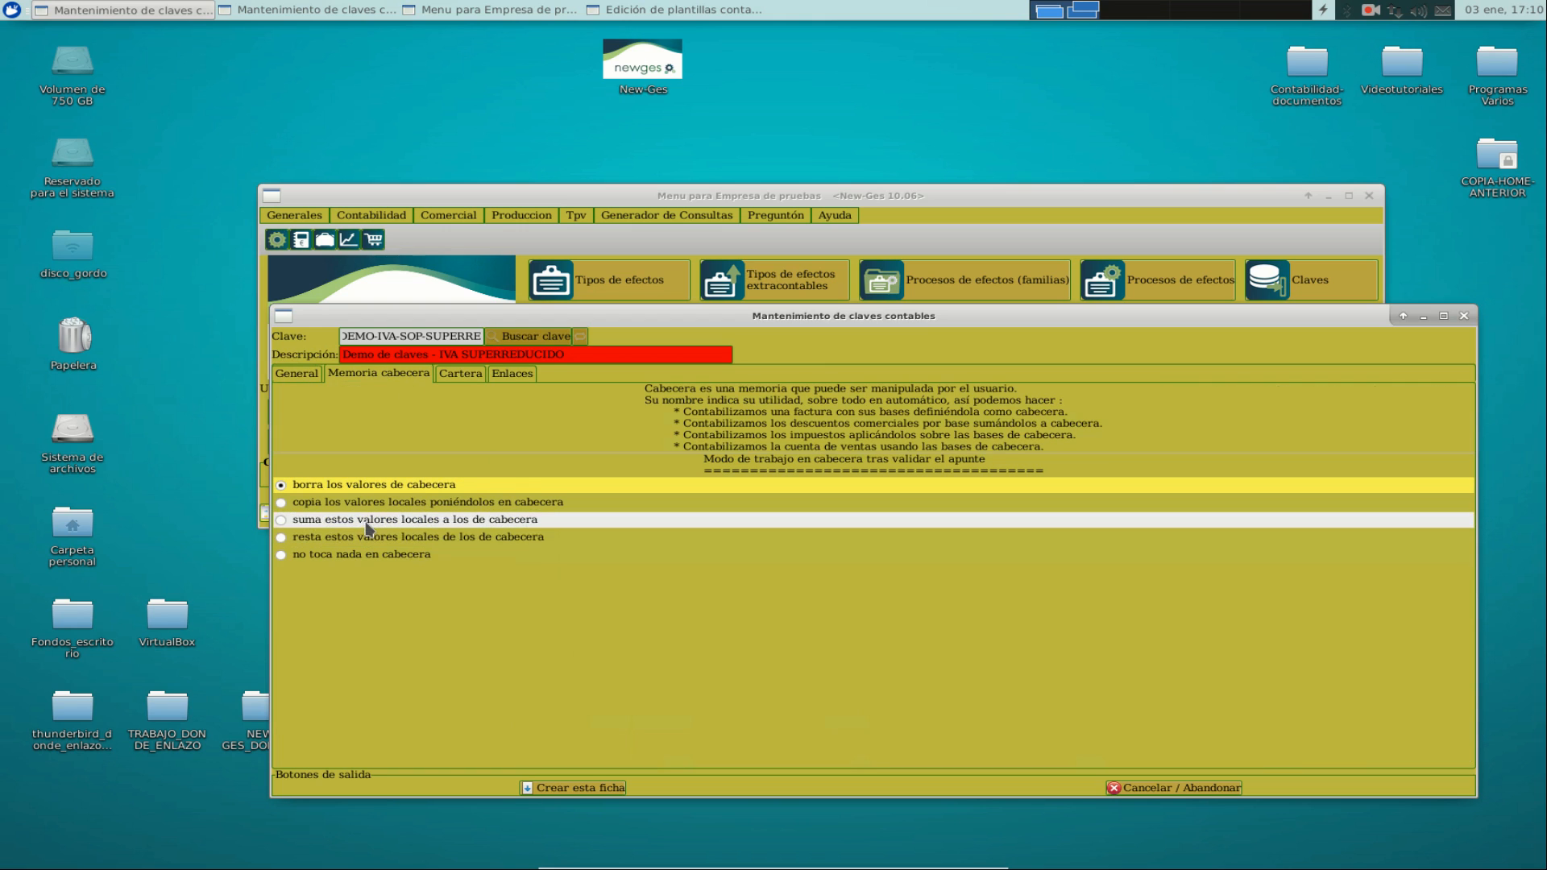
{"action": "left_click", "coordinate": [363, 556]}
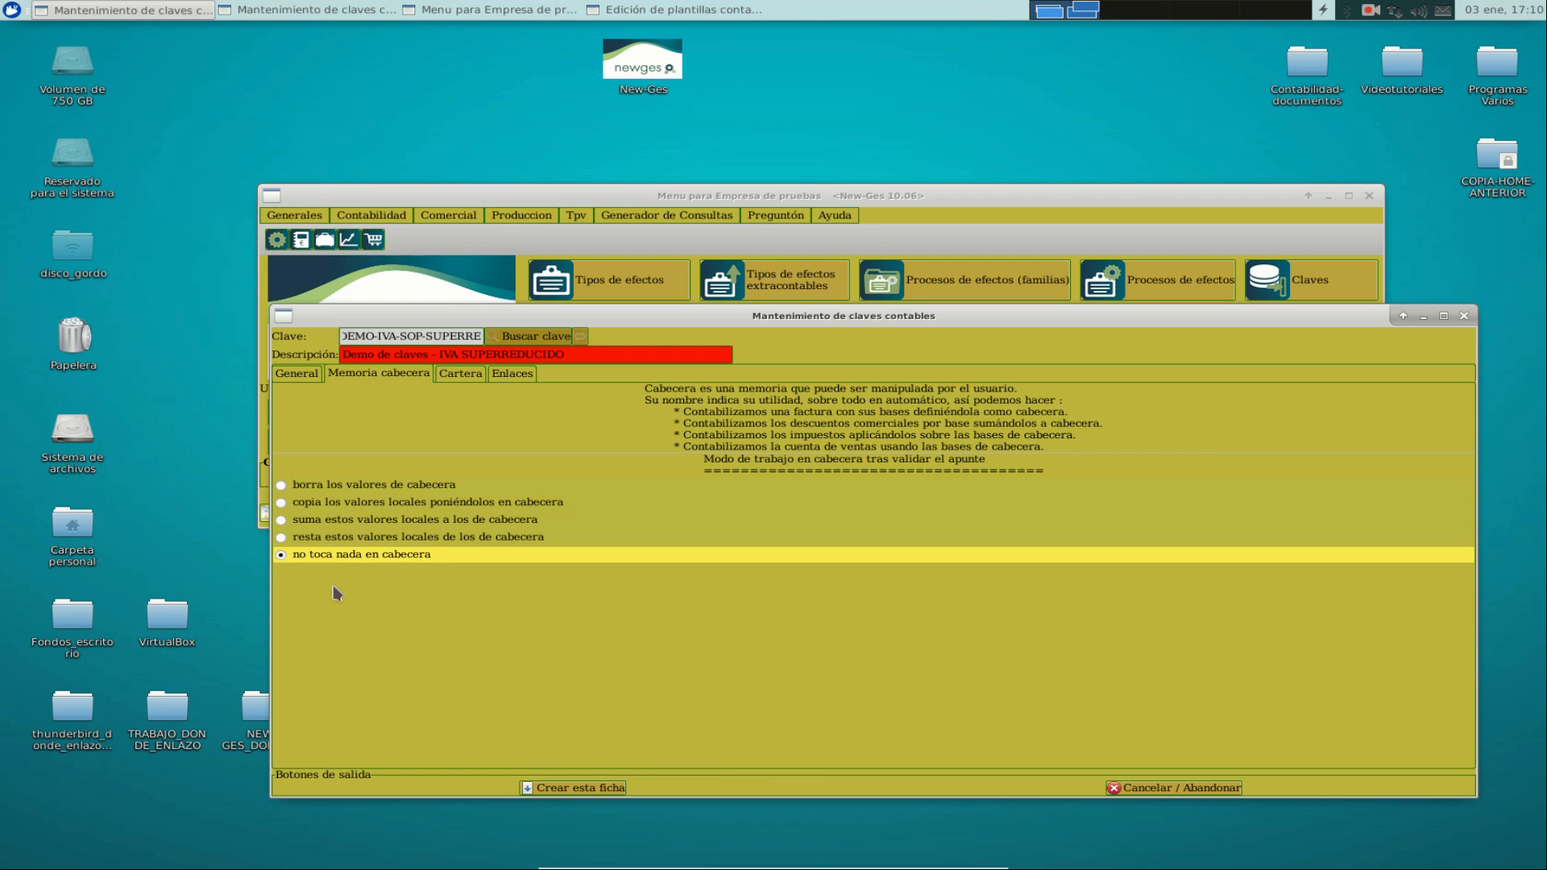
{"action": "left_click", "coordinate": [561, 787]}
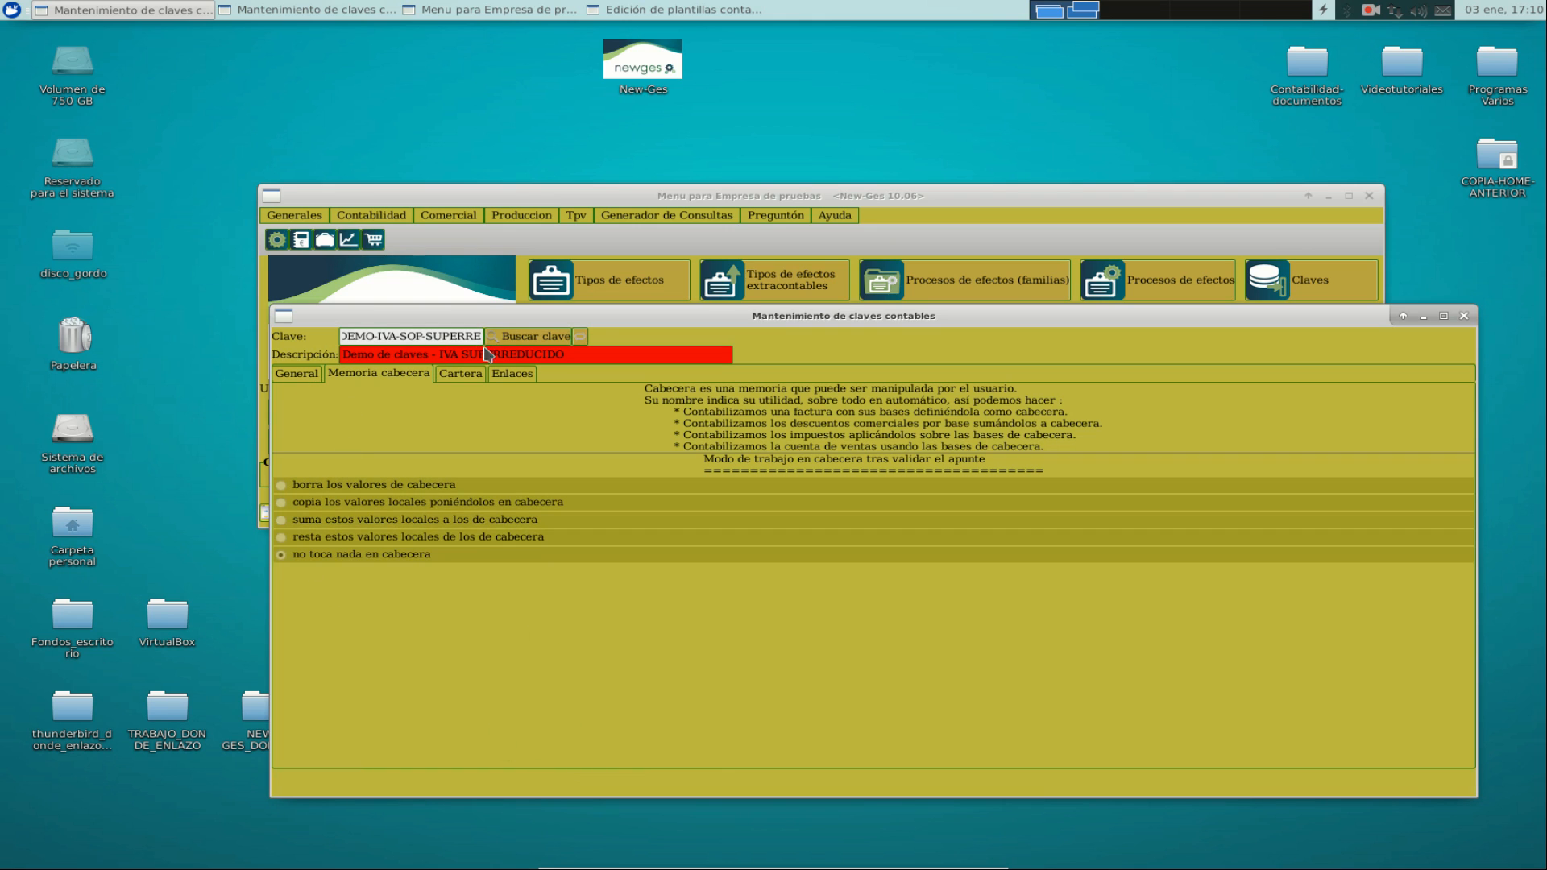
- Start a new key with code DEMO-IVA-SOP-REDUCID and description "Demo de claves - IVA REDUCIDO"
{"action": "left_click", "coordinate": [426, 335]}
{"action": "key", "text": "Delete"}
{"action": "key", "text": "Delete"}
{"action": "key", "text": "Delete"}
{"action": "key", "text": "Delete"}
{"action": "key", "text": "Delete"}
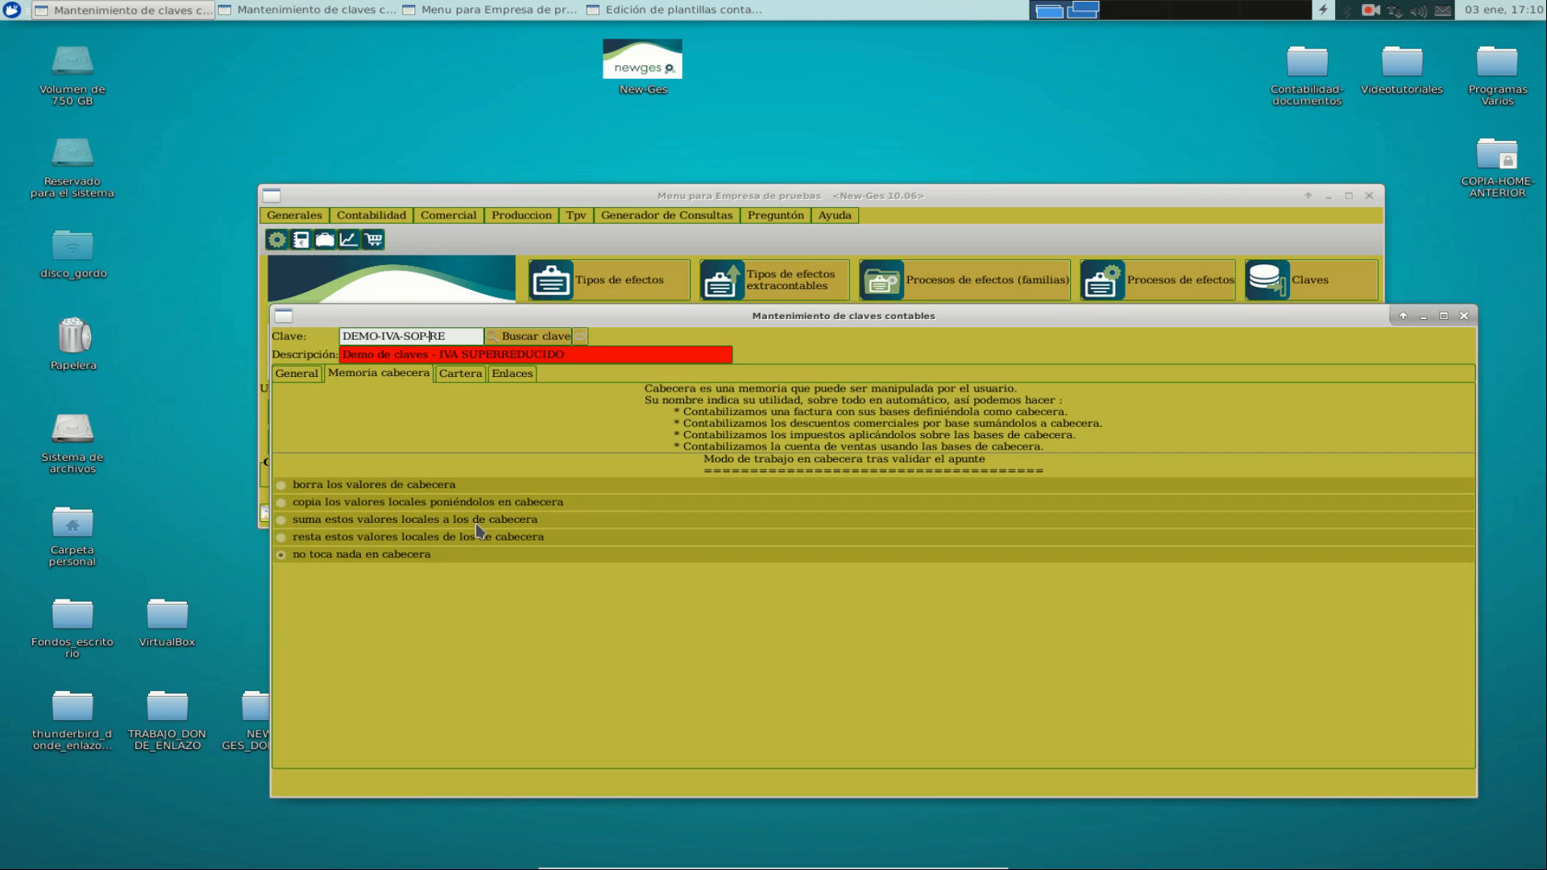
{"action": "type", "text": "DUCID"}
{"action": "left_click", "coordinate": [546, 356]}
{"action": "type", "text": "Demo de claves - compra a proveedor"}
{"action": "left_click_drag", "start_coordinate": [440, 353], "coordinate": [626, 362]}
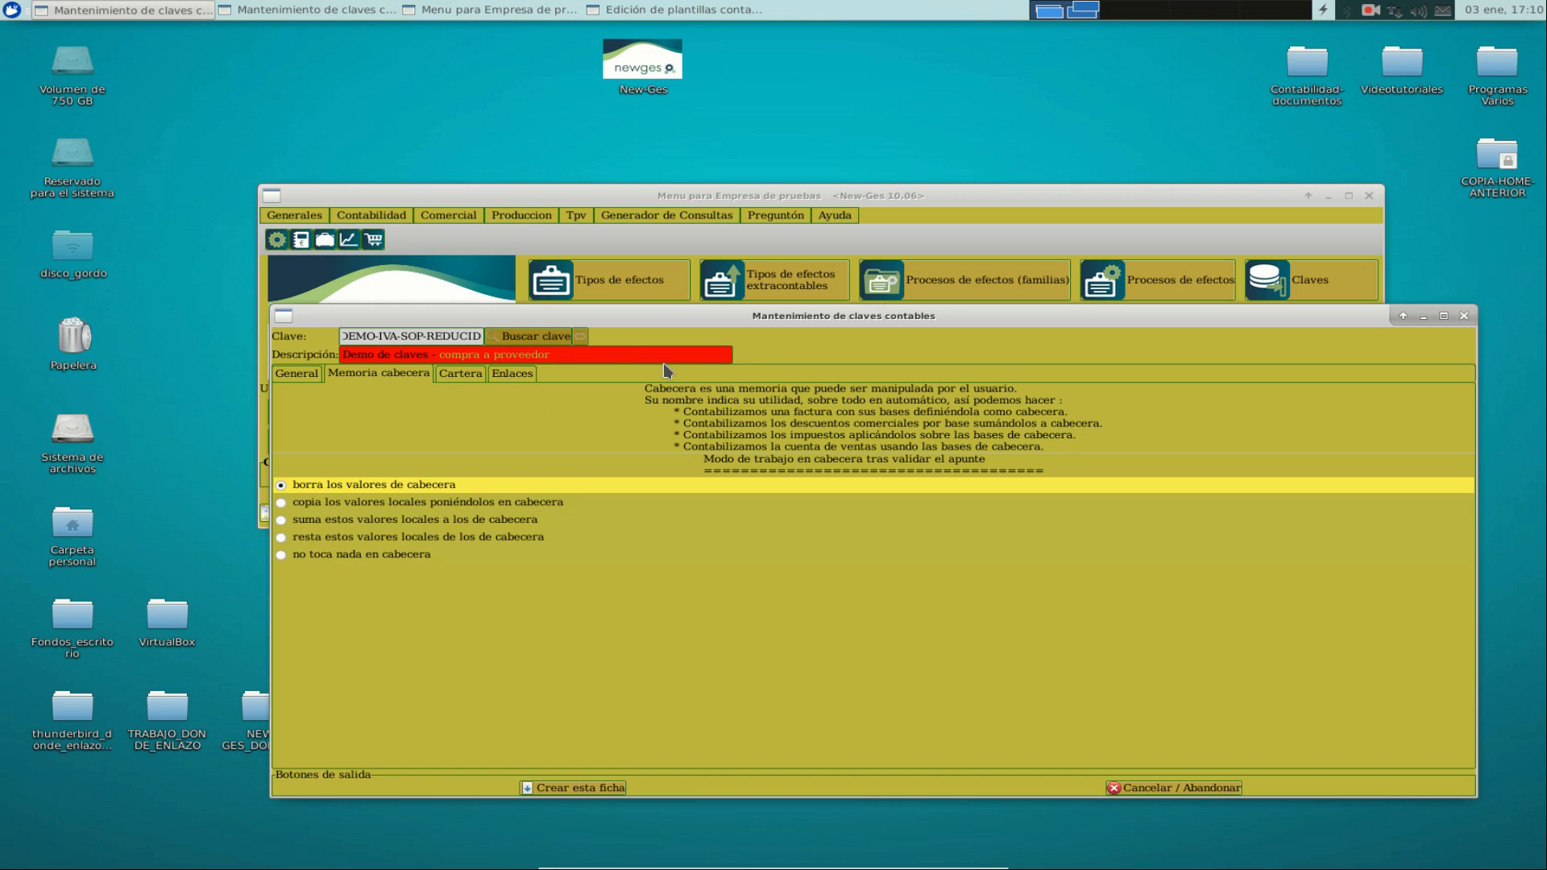
{"action": "type", "text": "i"}
{"action": "key", "text": "BackSpace"}
{"action": "key", "text": "BackSpace"}
{"action": "key", "text": "BackSpace"}
{"action": "type", "text": "IVA REDUCIDO"}
- Create the reduced VAT key with "no toca nada en cabecera", the purchase book's Reducida base requested and selected, and "impuestos de bases cabecera" as final amount
{"action": "left_click", "coordinate": [391, 554]}
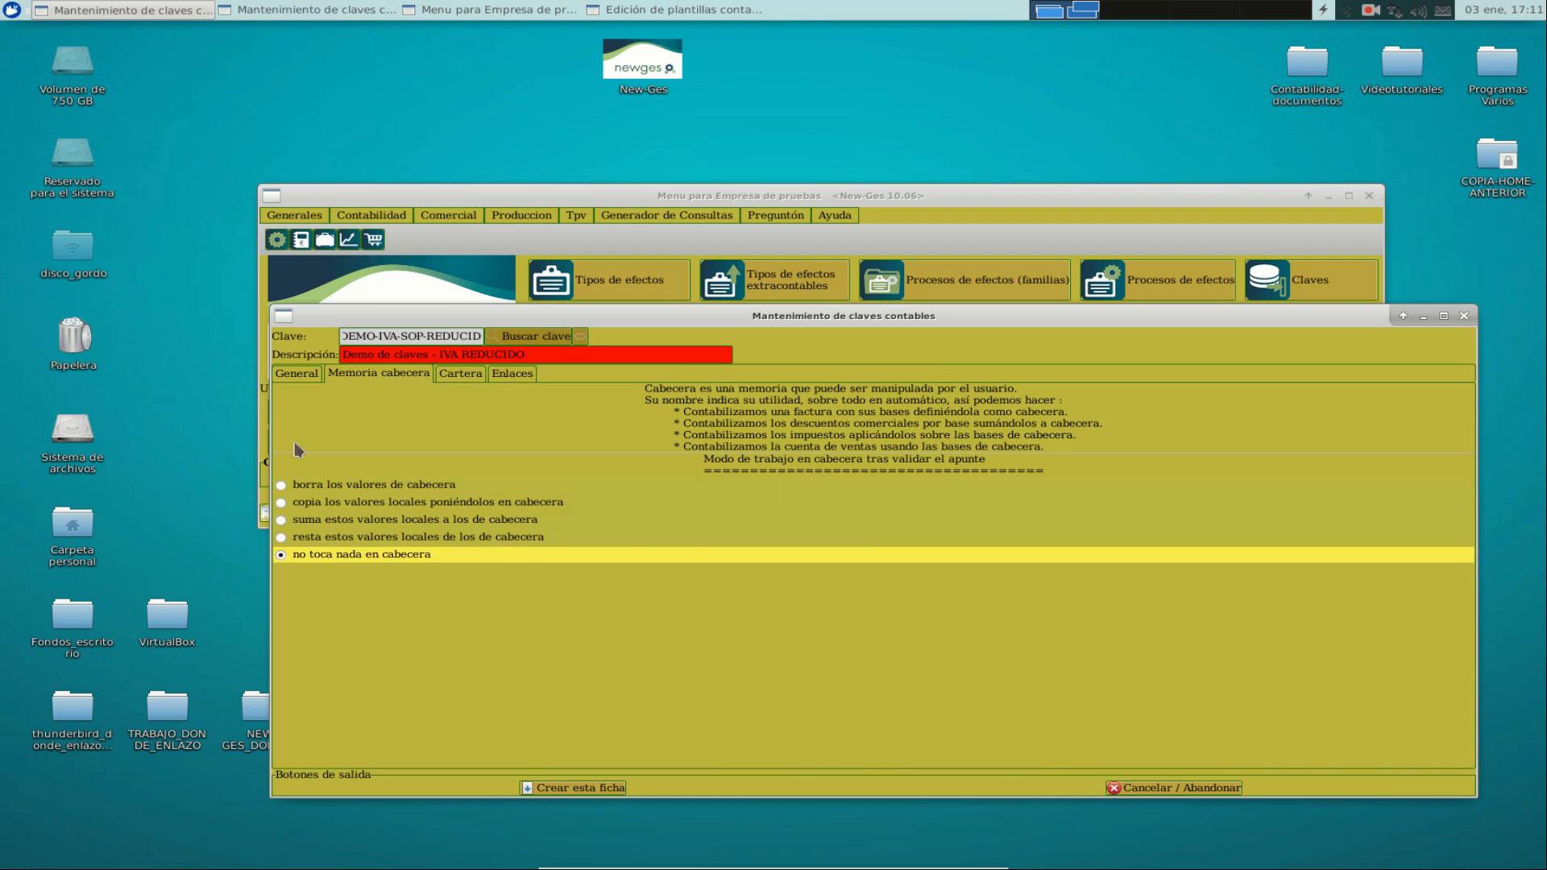
{"action": "left_click", "coordinate": [310, 379]}
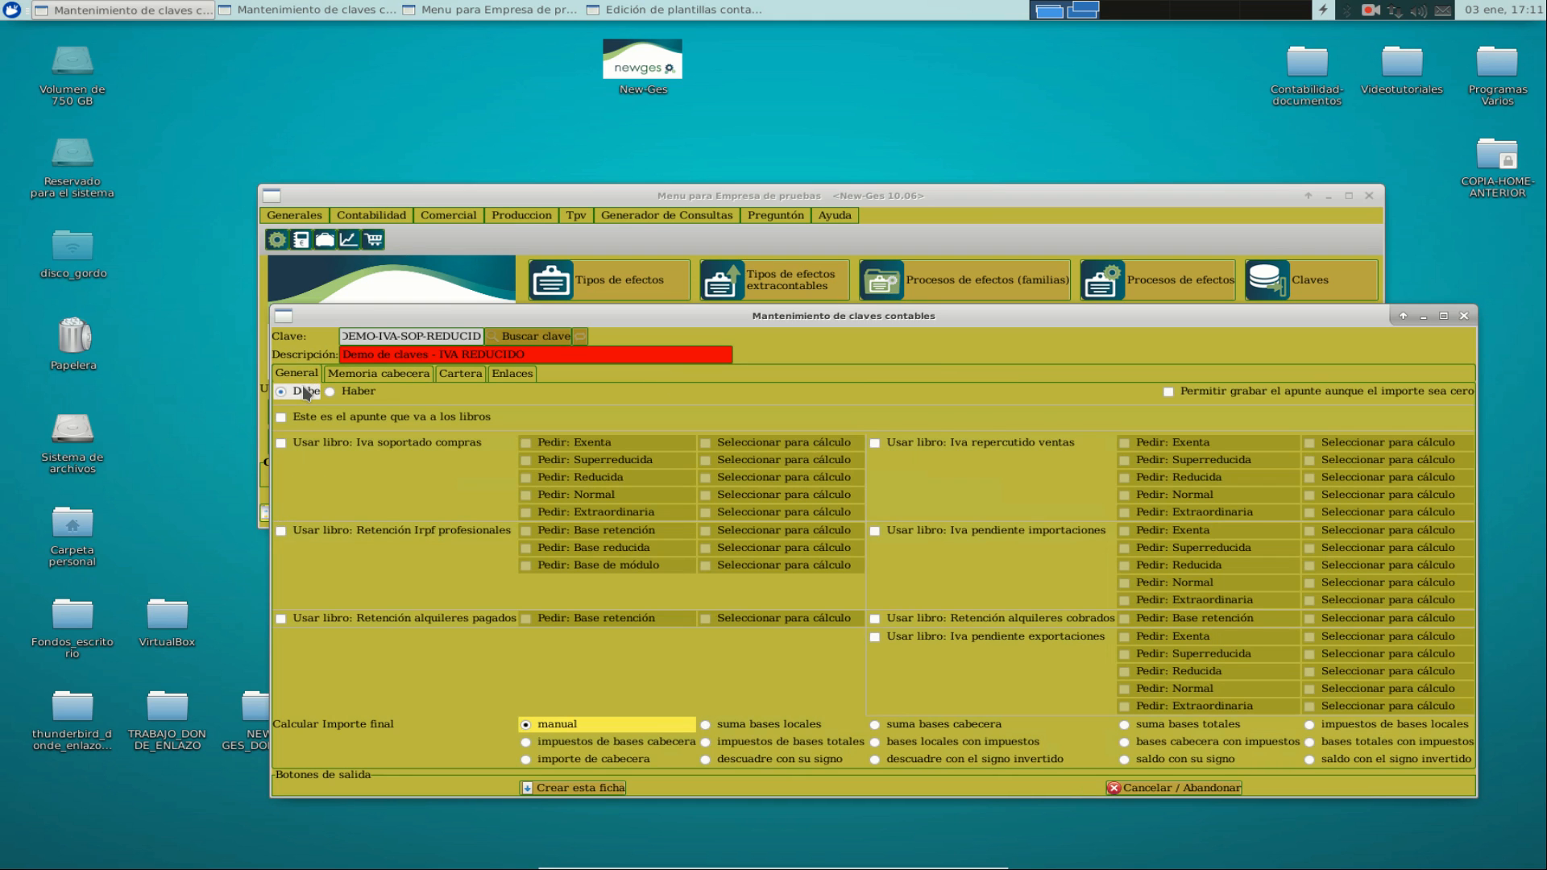
{"action": "left_click", "coordinate": [333, 445]}
{"action": "left_click", "coordinate": [632, 481]}
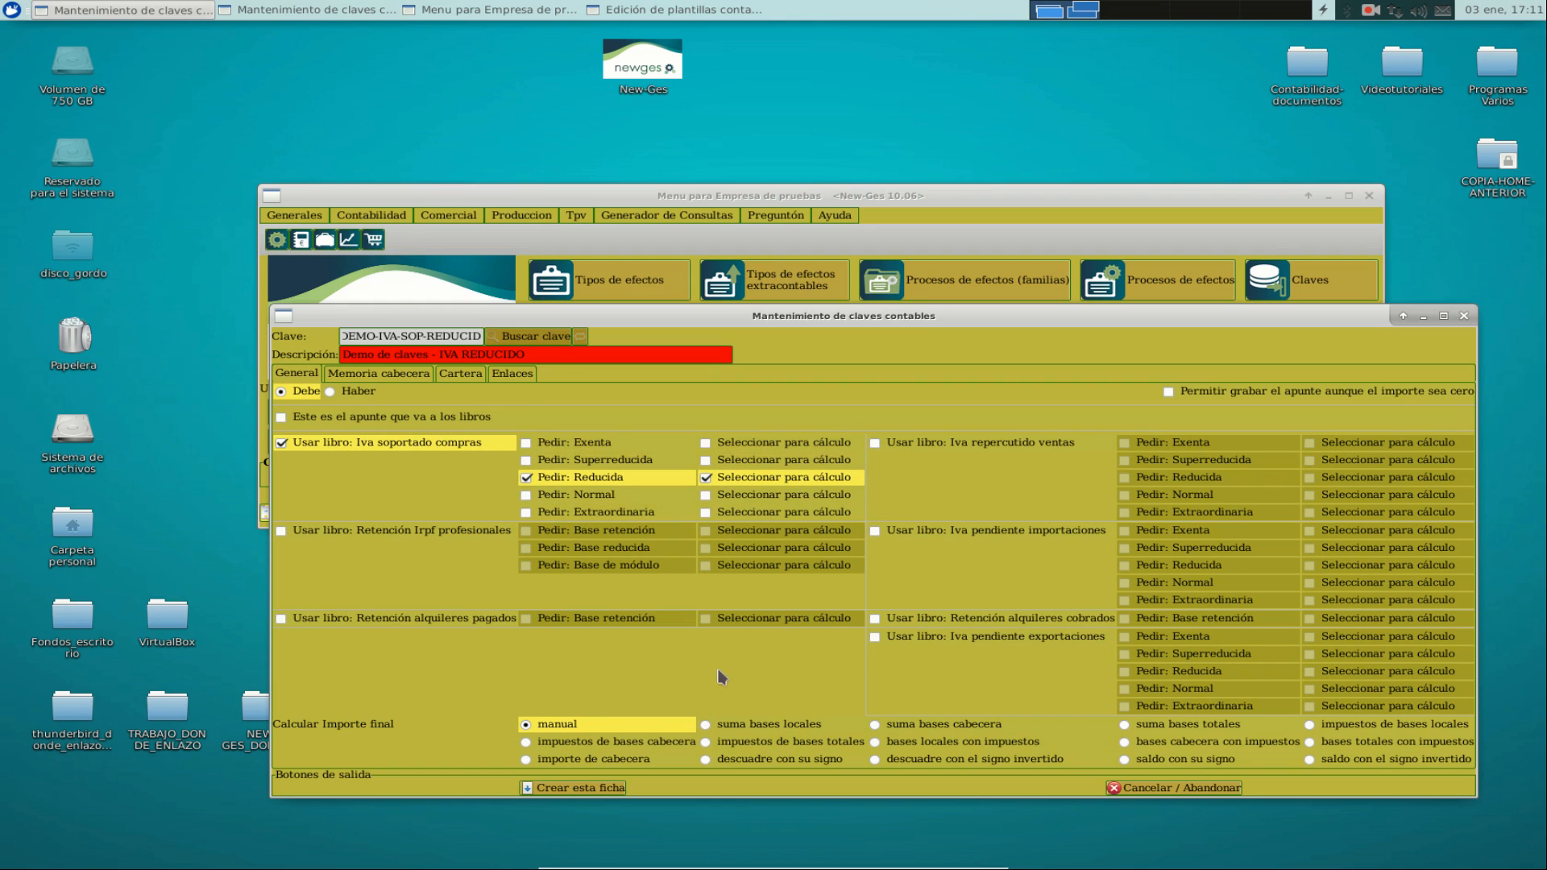
{"action": "left_click", "coordinate": [651, 742]}
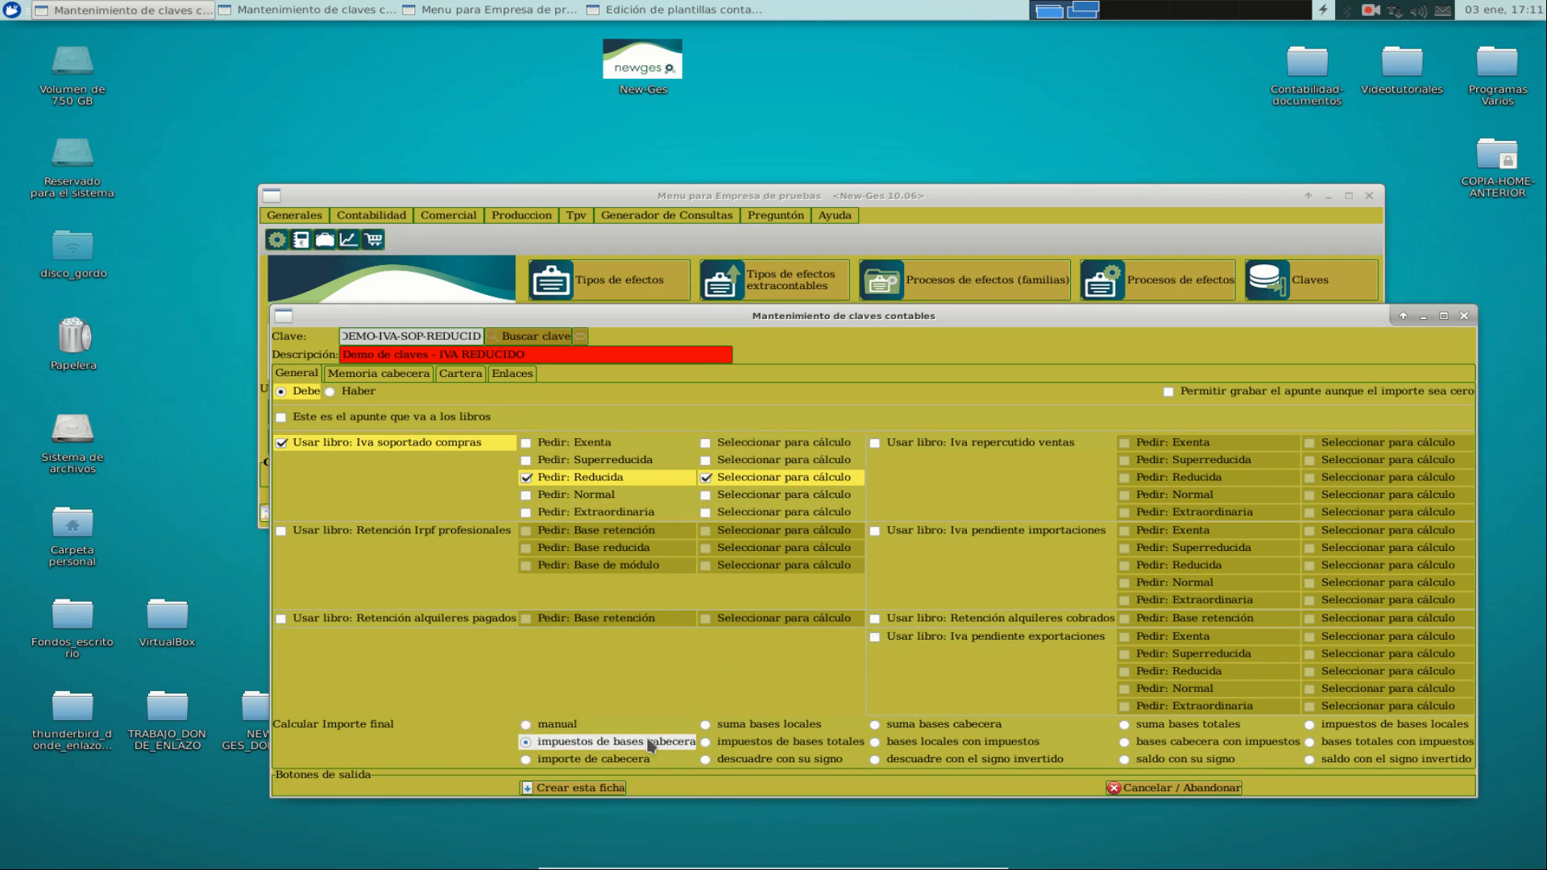
{"action": "left_click", "coordinate": [587, 793]}
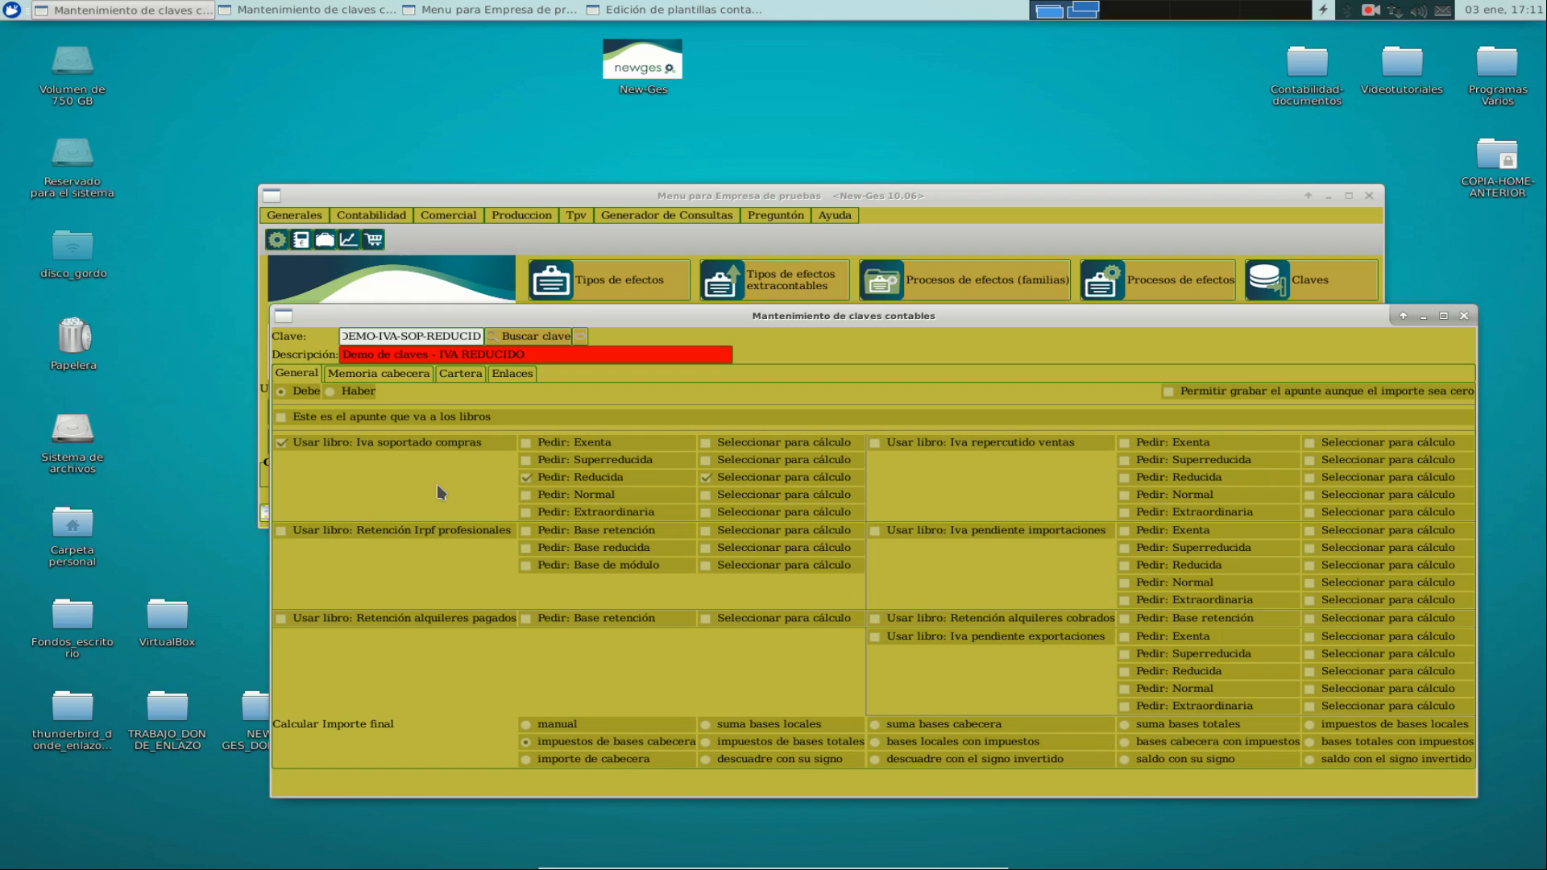
- Start a new key with code DEMO-IVA-SOP-NORMAL and description "Demo de claves - IVA NORMAL"
{"action": "key", "text": "Delete"}
{"action": "key", "text": "Delete"}
{"action": "key", "text": "Delete"}
{"action": "key", "text": "Delete"}
{"action": "key", "text": "Delete"}
{"action": "key", "text": "Delete"}
{"action": "key", "text": "Delete"}
{"action": "key", "text": "Delete"}
{"action": "type", "text": "NORMAL"}
{"action": "key", "text": "Tab"}
{"action": "type", "text": "Demo de claves - c"}
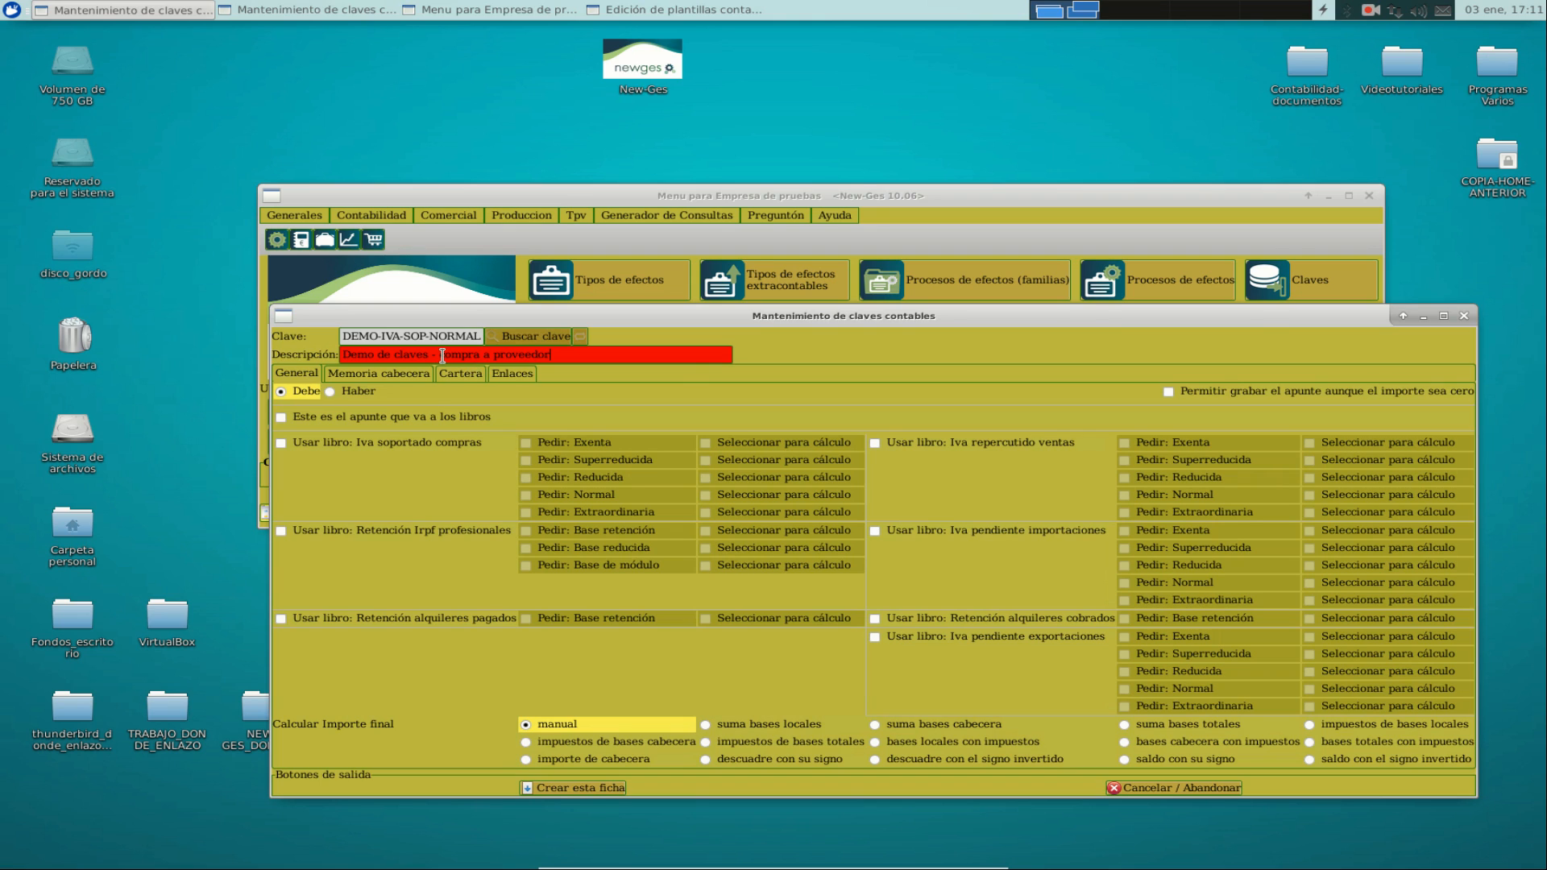
{"action": "key", "text": "BackSpace"}
{"action": "key", "text": "BackSpace"}
{"action": "type", "text": "IVA NORMAL"}
- Make the purchase VAT book request the Normal base and select it for calculation, computing the final amount as "impuestos de bases cabecera"
{"action": "left_click", "coordinate": [329, 441]}
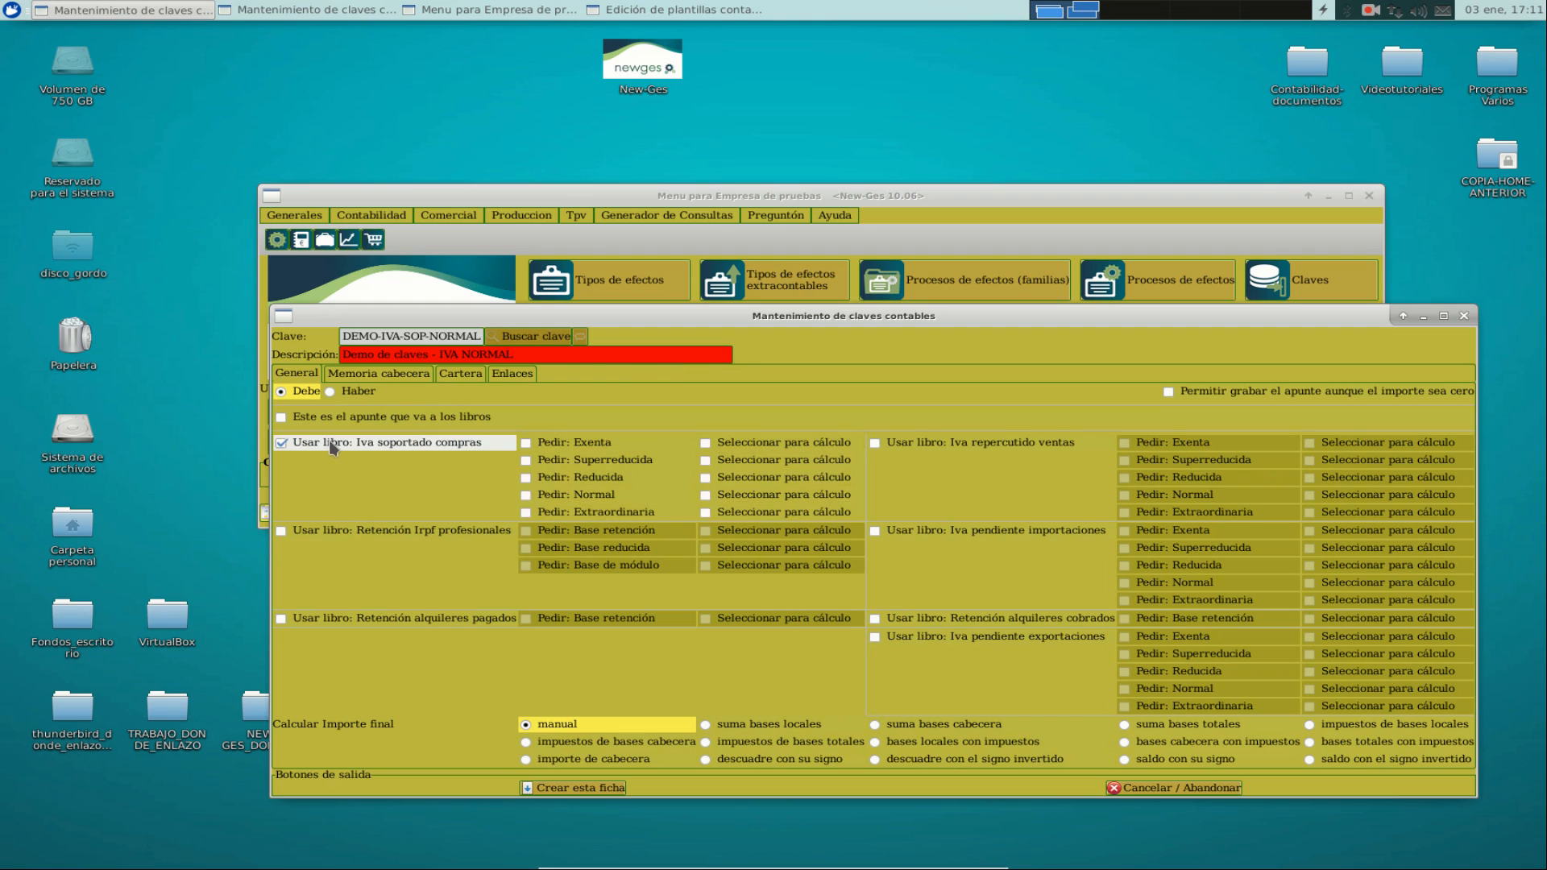
{"action": "left_click", "coordinate": [553, 497]}
{"action": "left_click", "coordinate": [739, 503]}
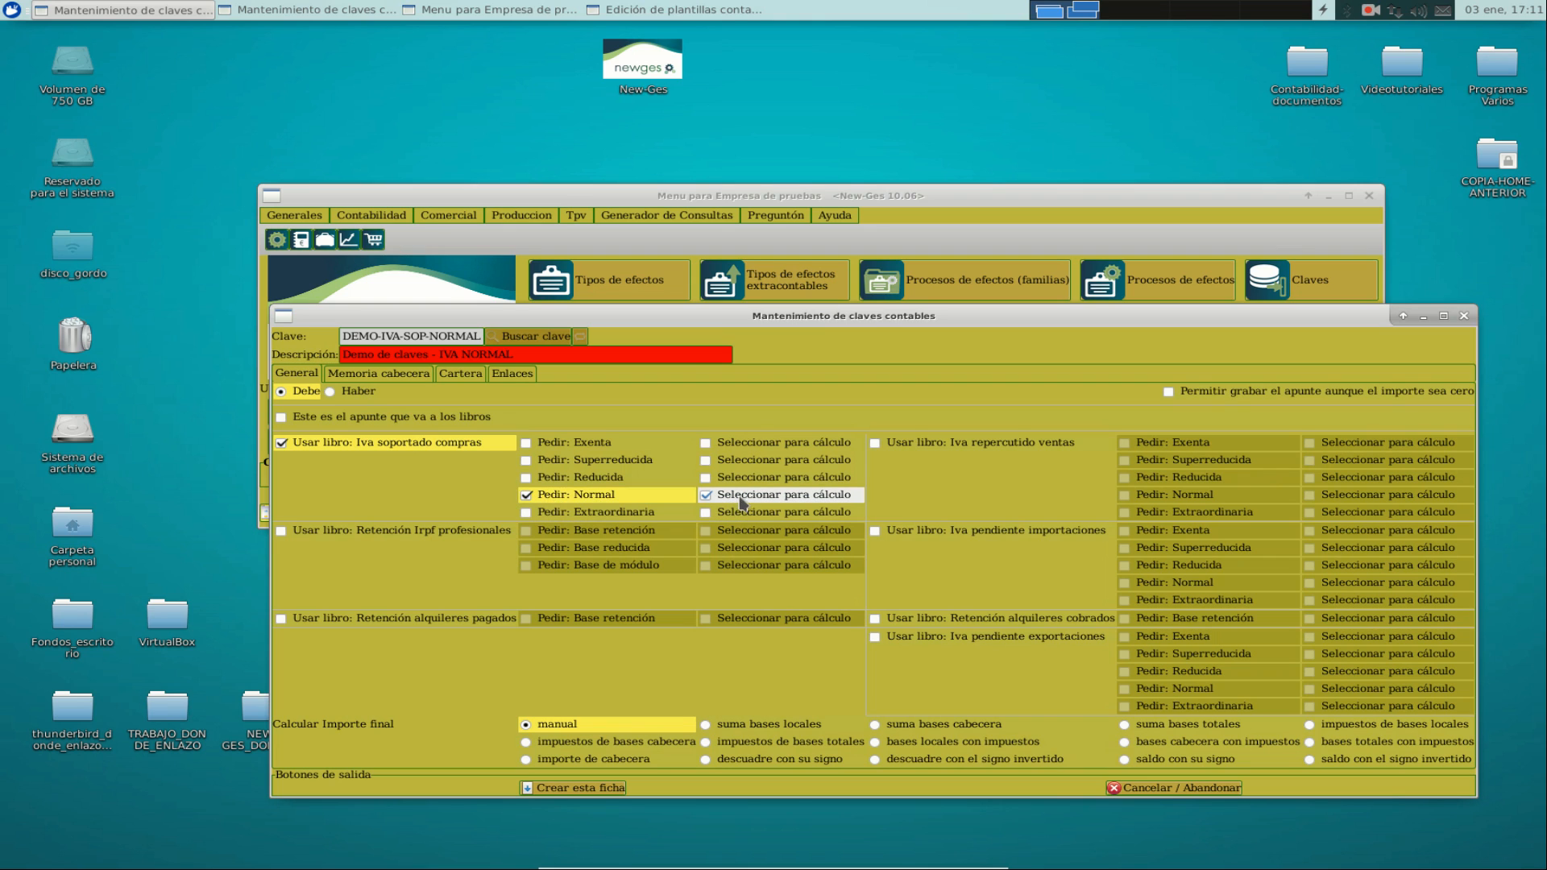
{"action": "left_click", "coordinate": [666, 741]}
- Set the normal VAT key's header memory to "no toca nada en cabecera" and create the record
{"action": "left_click", "coordinate": [377, 373]}
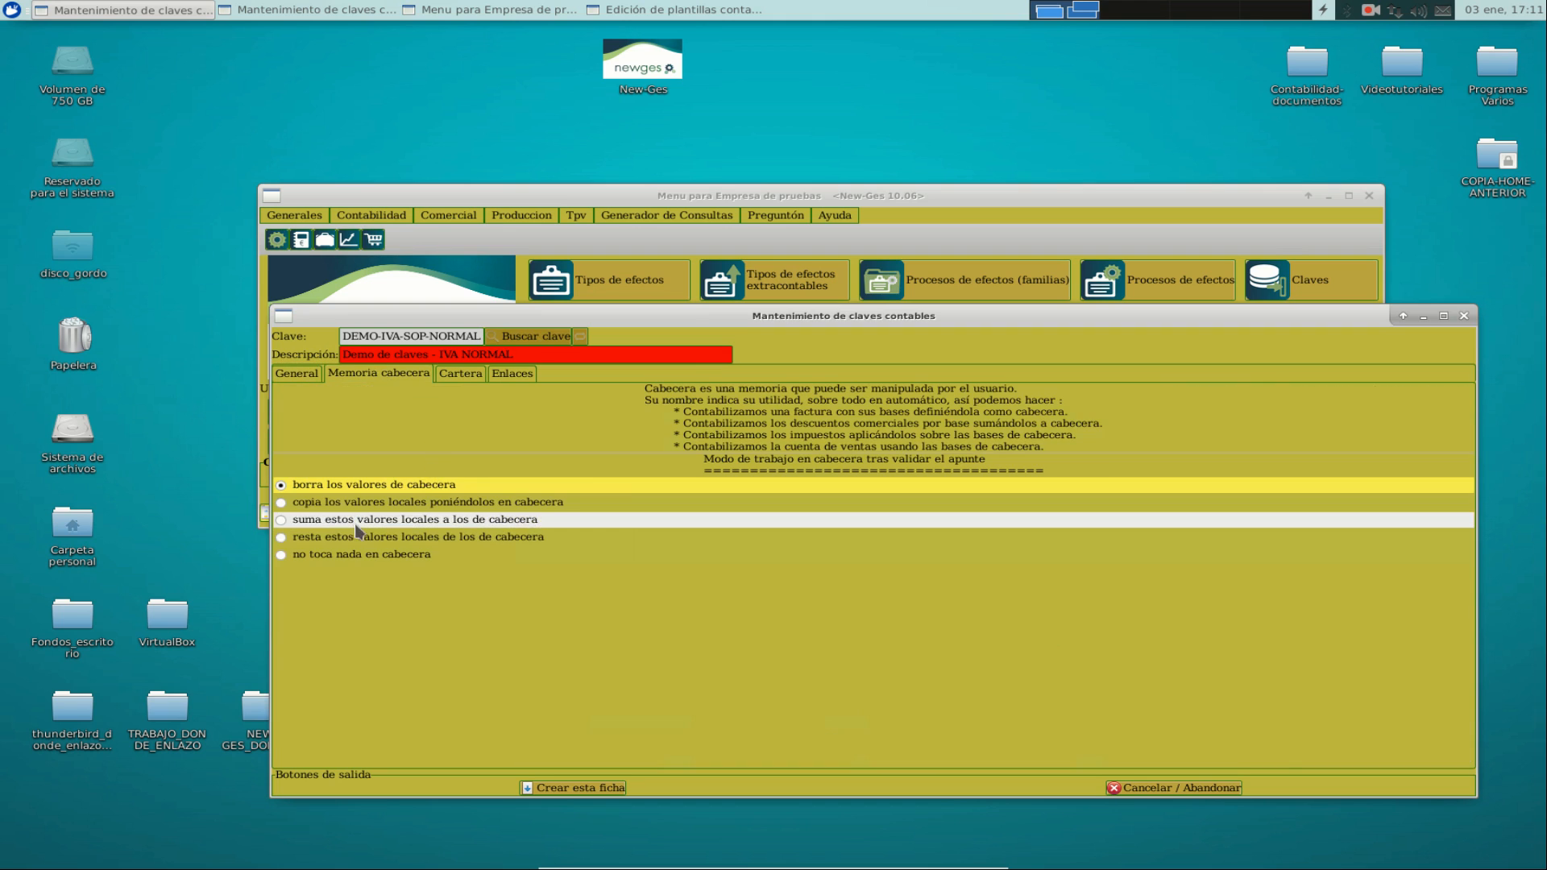
{"action": "left_click", "coordinate": [362, 555]}
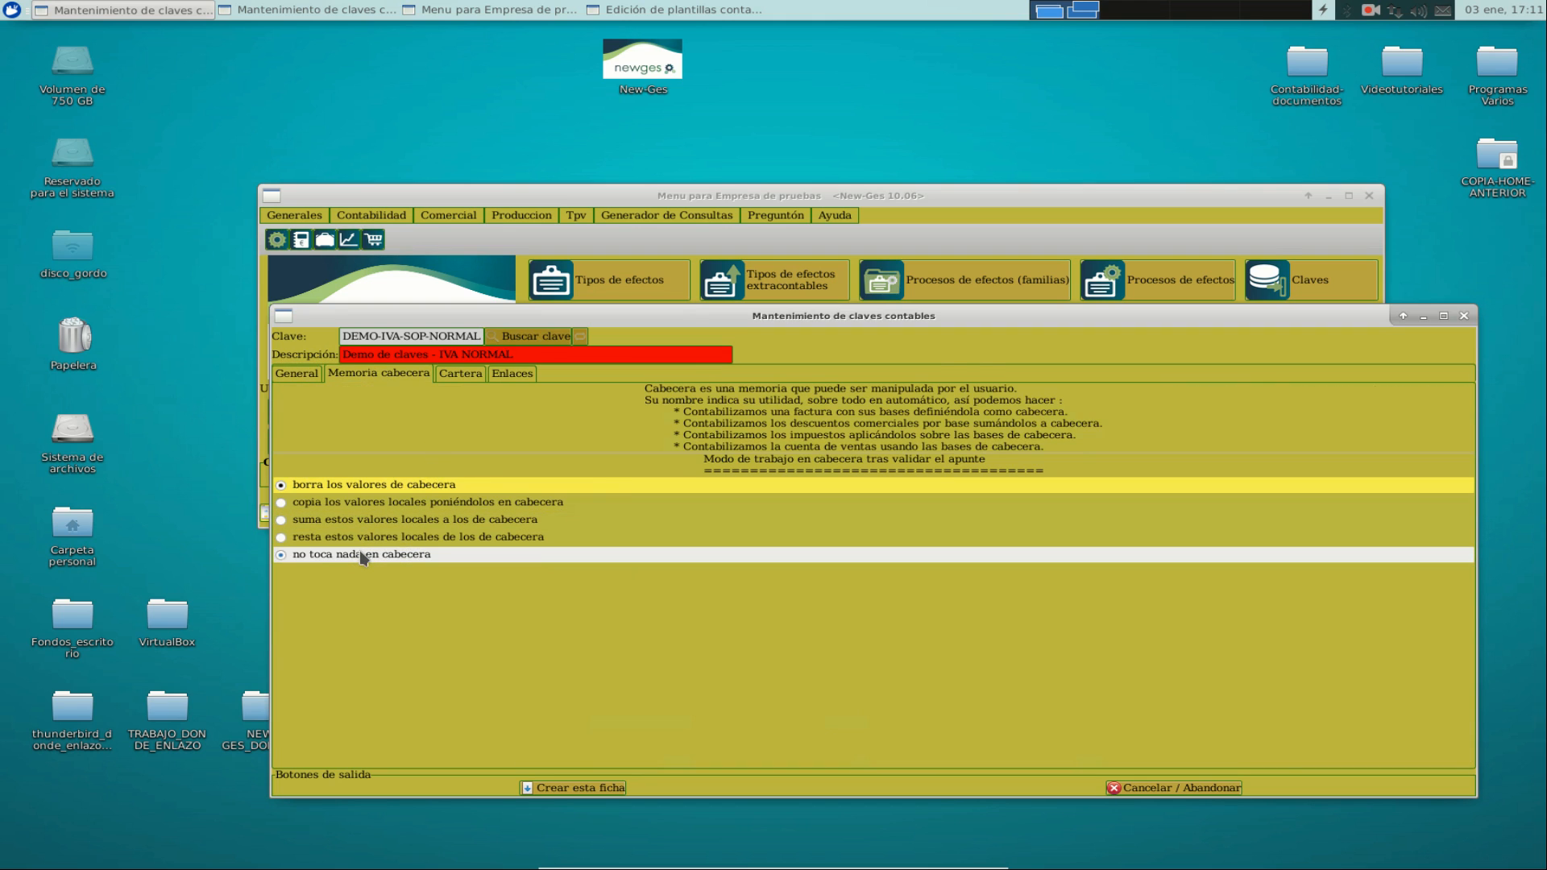
{"action": "left_click", "coordinate": [575, 787]}
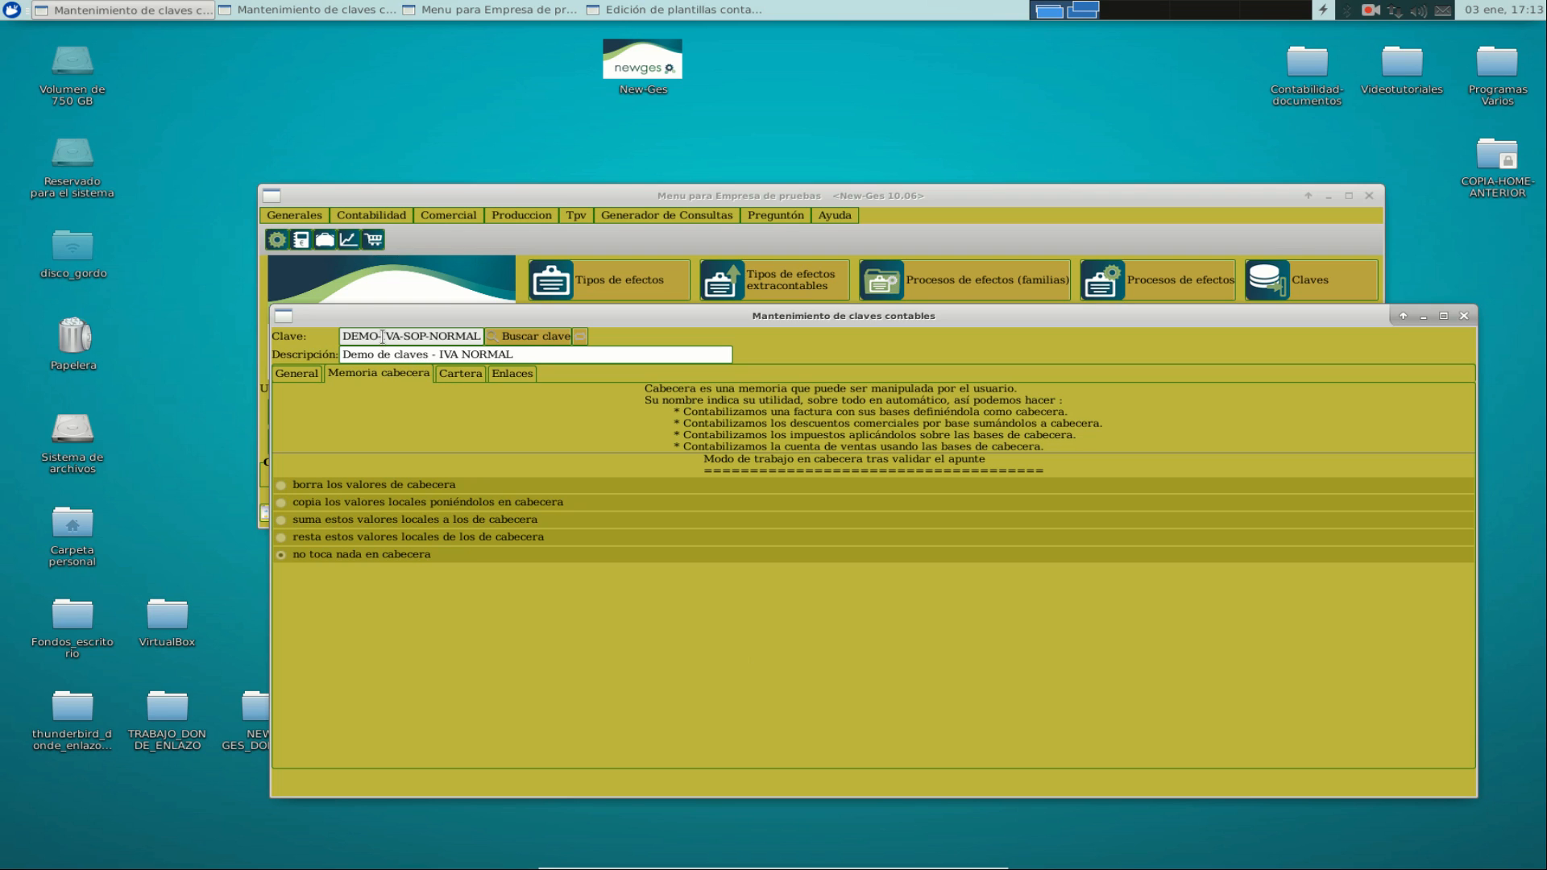
- Start a new key DEMO-GASTO described as "Demo de claves - gasto", with header memory set to "no toca nada en cabecera"
{"action": "left_click_drag", "start_coordinate": [382, 337], "coordinate": [528, 349]}
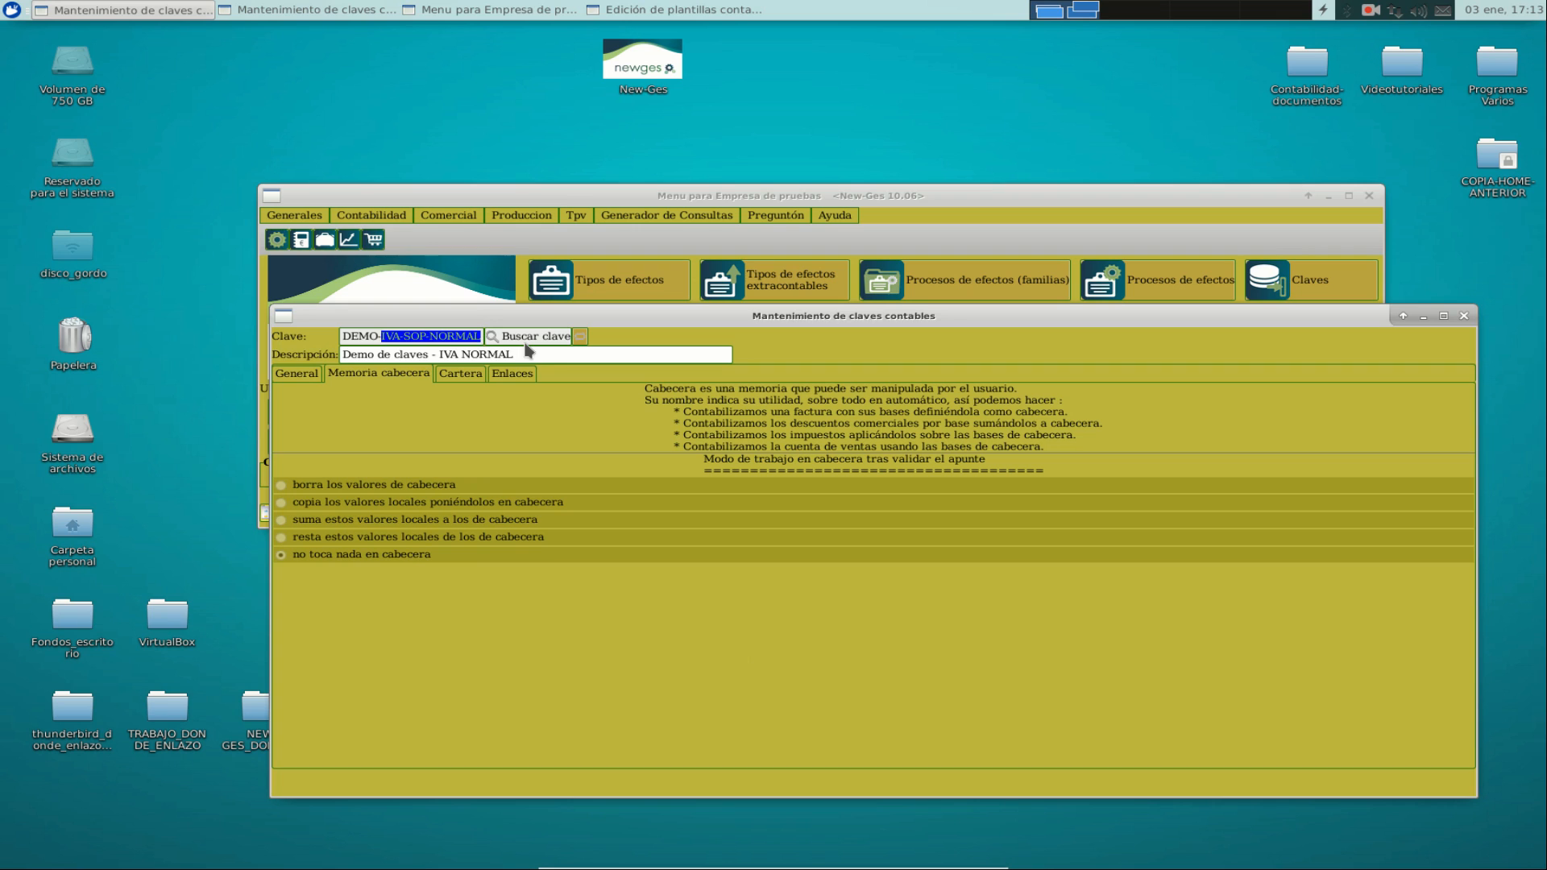
{"action": "type", "text": "GASTO"}
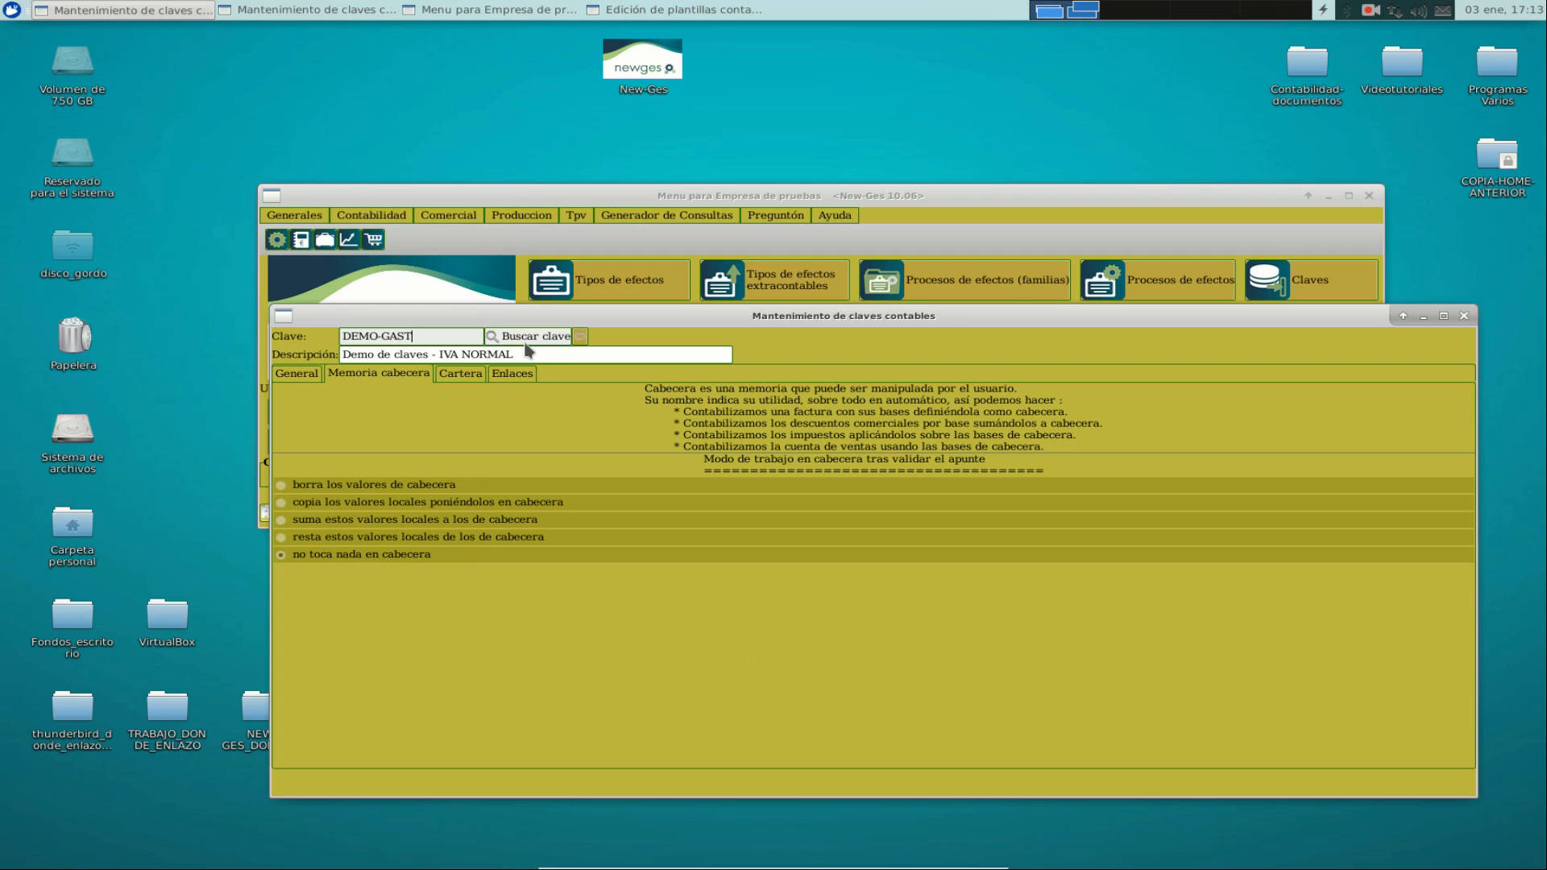
{"action": "key", "text": "Return"}
{"action": "type", "text": "Demo de claves - compra a proveedor"}
{"action": "left_click_drag", "start_coordinate": [440, 356], "coordinate": [622, 357]}
{"action": "type", "text": "BAS"}
{"action": "key", "text": "BackSpace"}
{"action": "key", "text": "BackSpace"}
{"action": "key", "text": "BackSpace"}
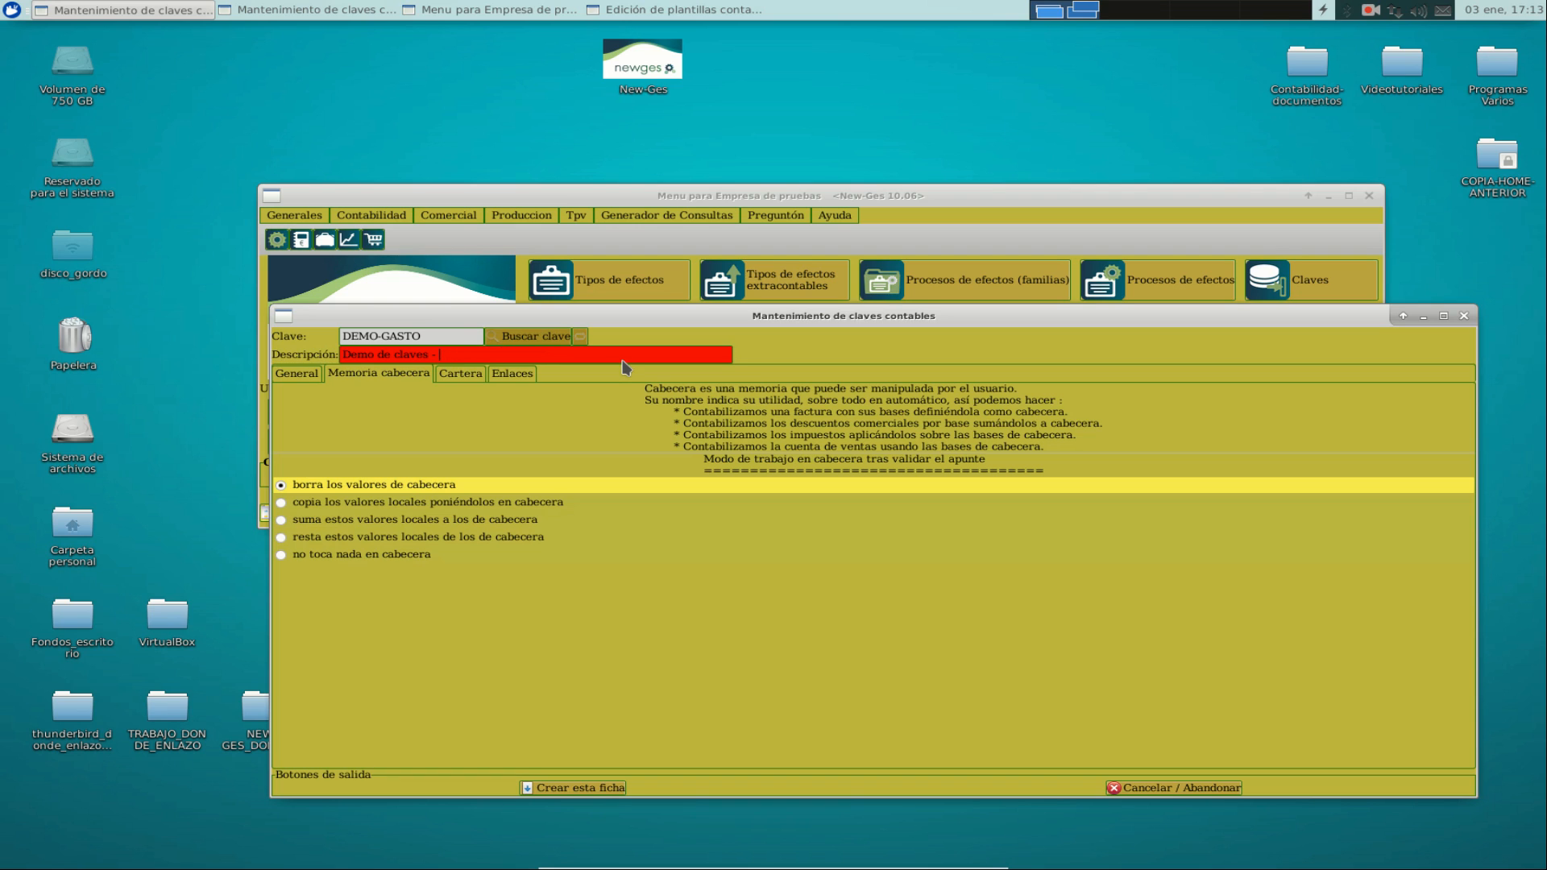
{"action": "type", "text": "gasto"}
{"action": "left_click", "coordinate": [357, 556]}
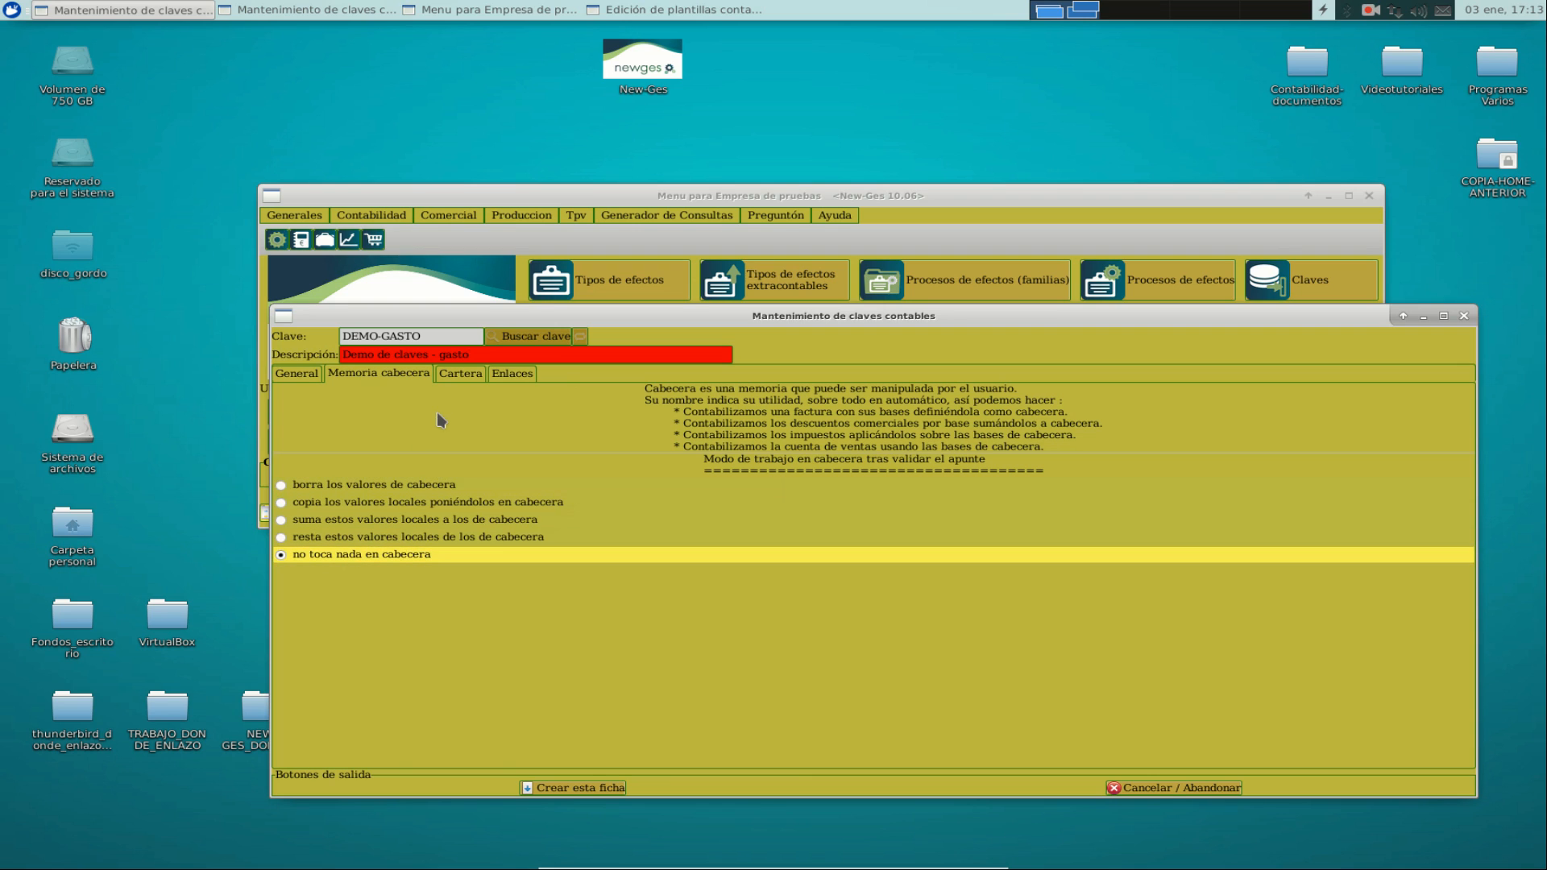
{"action": "left_click", "coordinate": [297, 376]}
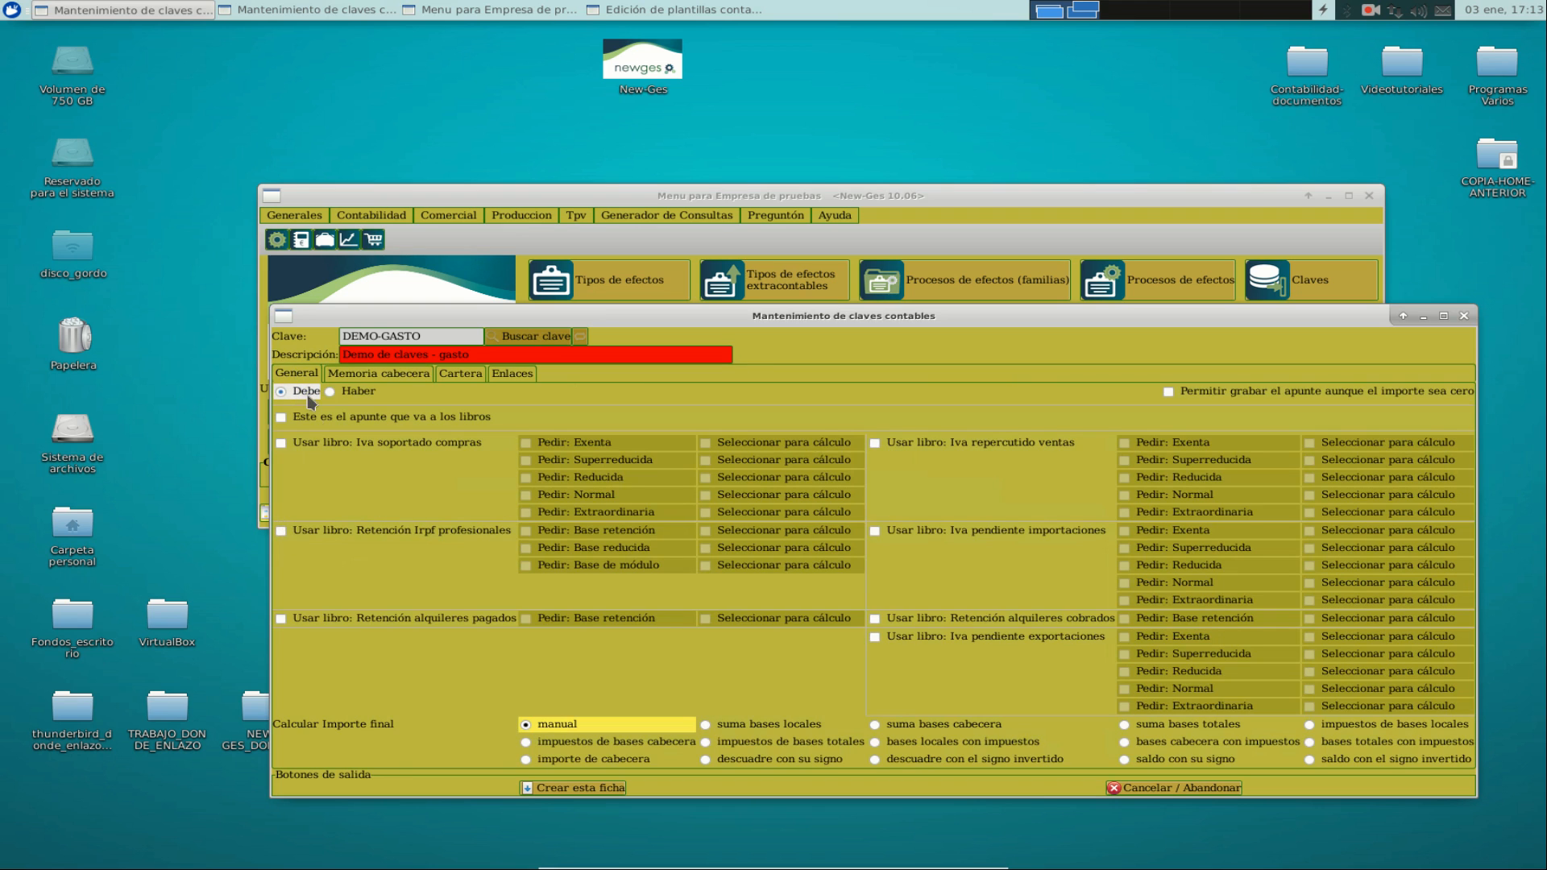
- Enable the purchase VAT book for the DEMO-GASTO key and request the Exenta, Superreducida, Reducida, Normal and Extraordinaria bases
{"action": "left_click", "coordinate": [349, 444]}
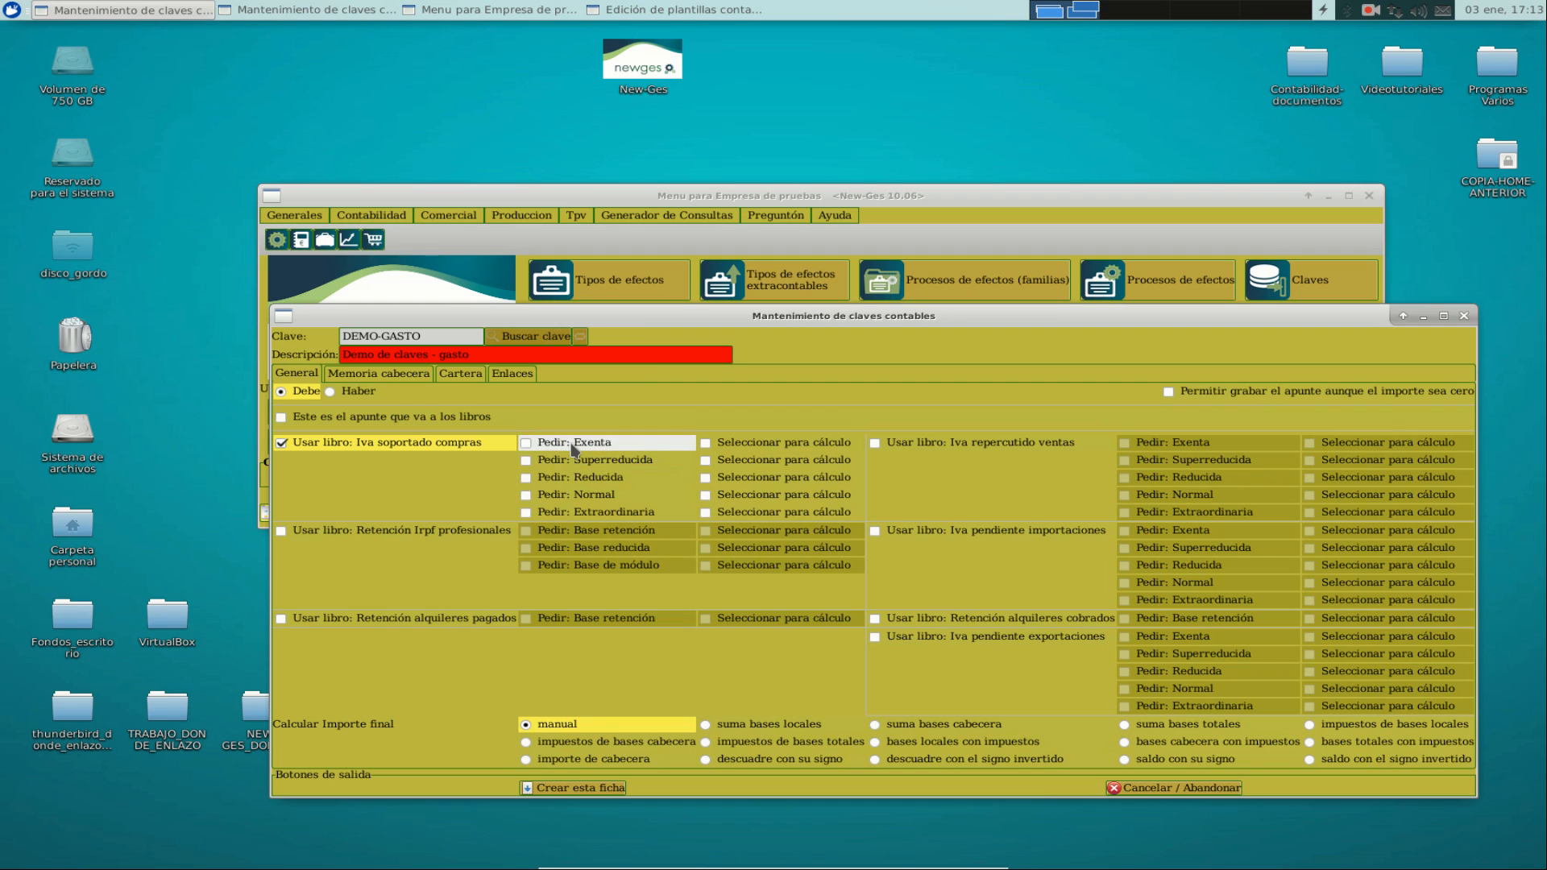
{"action": "left_click", "coordinate": [573, 442]}
{"action": "left_click", "coordinate": [574, 460]}
{"action": "left_click", "coordinate": [574, 477]}
{"action": "left_click", "coordinate": [575, 495]}
{"action": "left_click", "coordinate": [577, 513]}
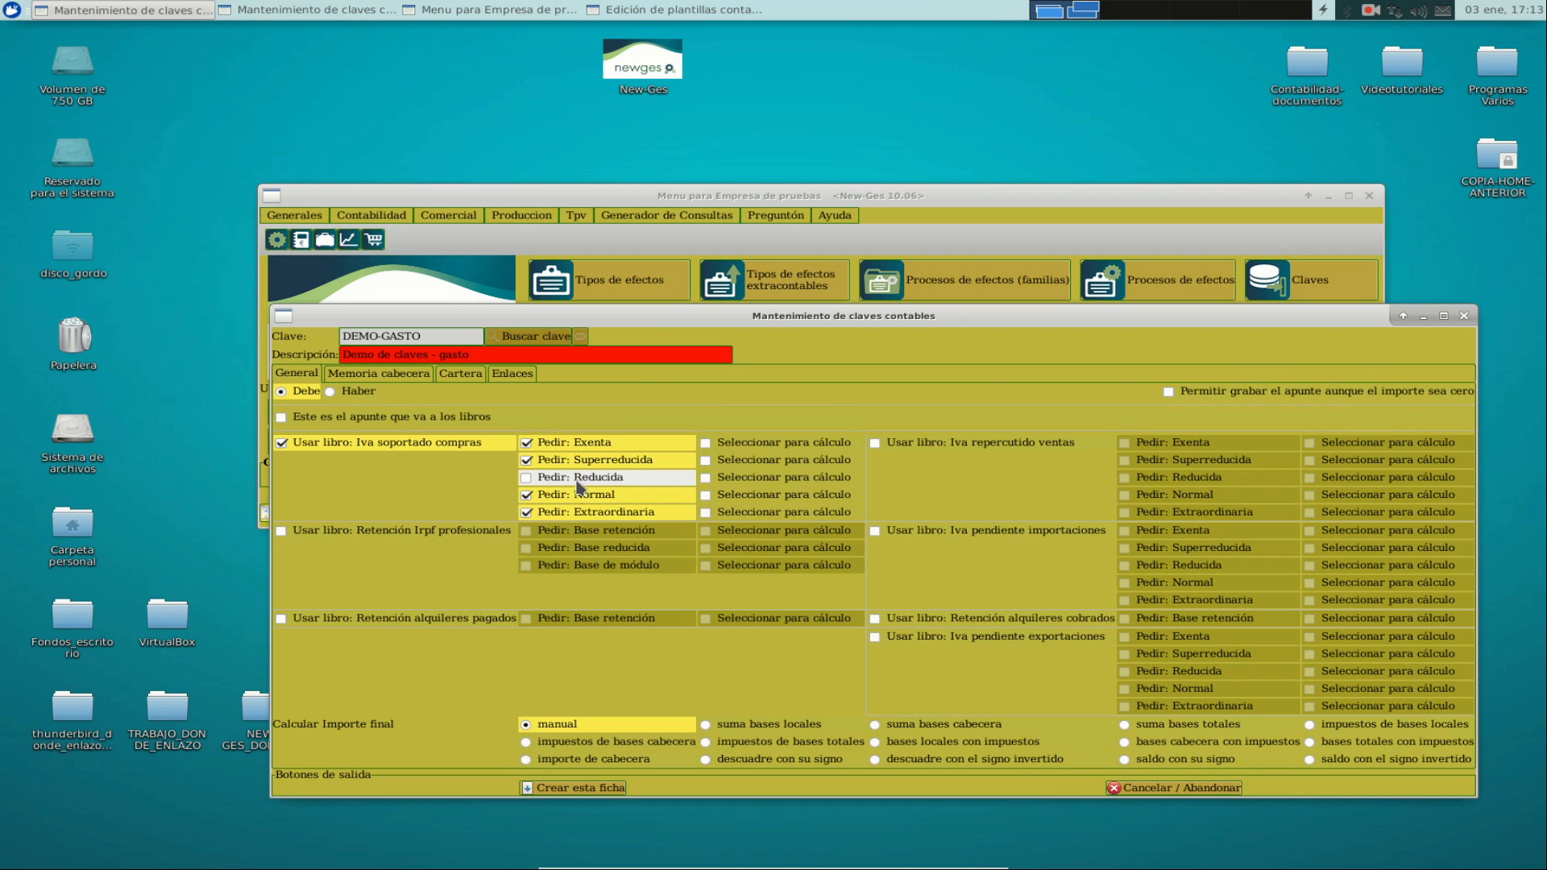
- Select all five purchase VAT bases for calculation, compute the final amount as "suma bases cabecera", and create the expense key
{"action": "left_click", "coordinate": [764, 445]}
{"action": "left_click", "coordinate": [761, 461]}
{"action": "left_click", "coordinate": [757, 478]}
{"action": "left_click", "coordinate": [754, 495]}
{"action": "left_click", "coordinate": [751, 512]}
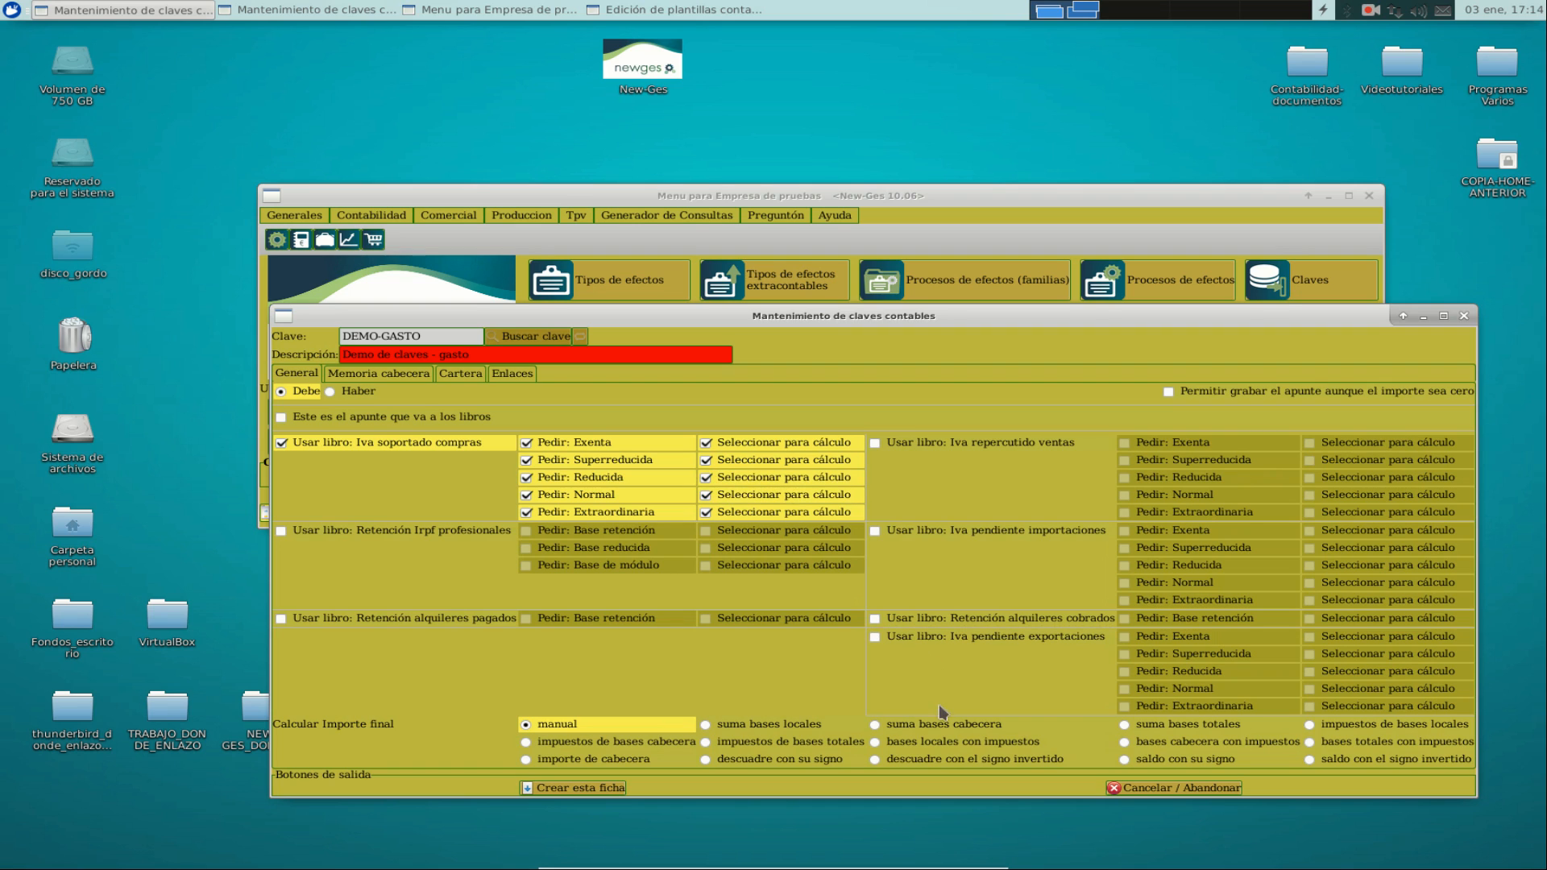
{"action": "left_click", "coordinate": [944, 730]}
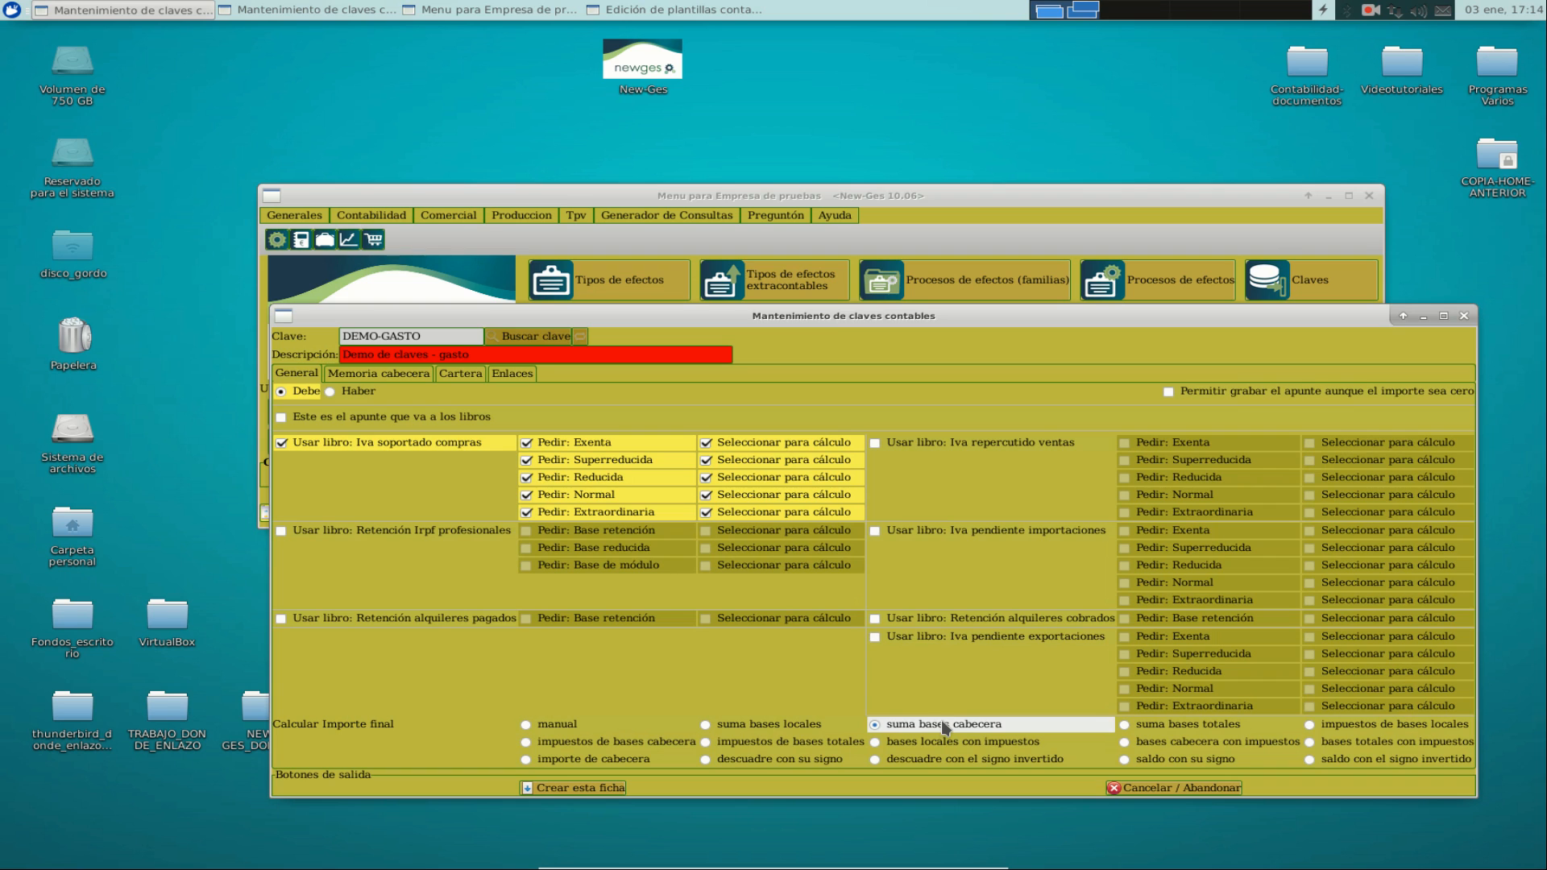
{"action": "left_click", "coordinate": [617, 789]}
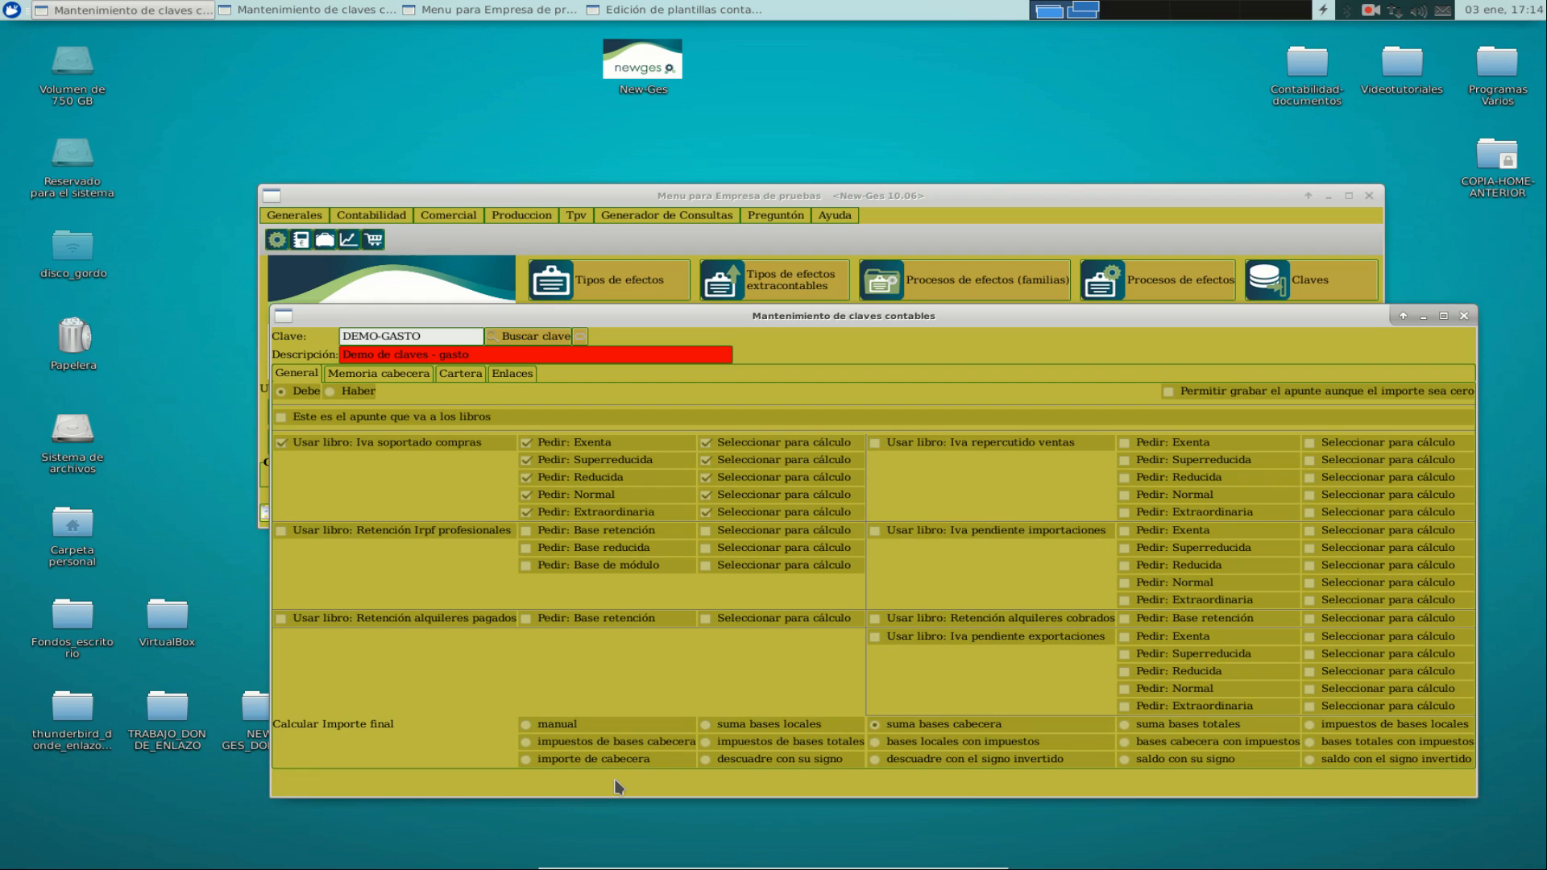
- Search the accounting keys by description "demo" to review the created set, and leave key maintenance
{"action": "left_click", "coordinate": [524, 339]}
{"action": "type", "text": "dem"}
{"action": "key", "text": "Return"}
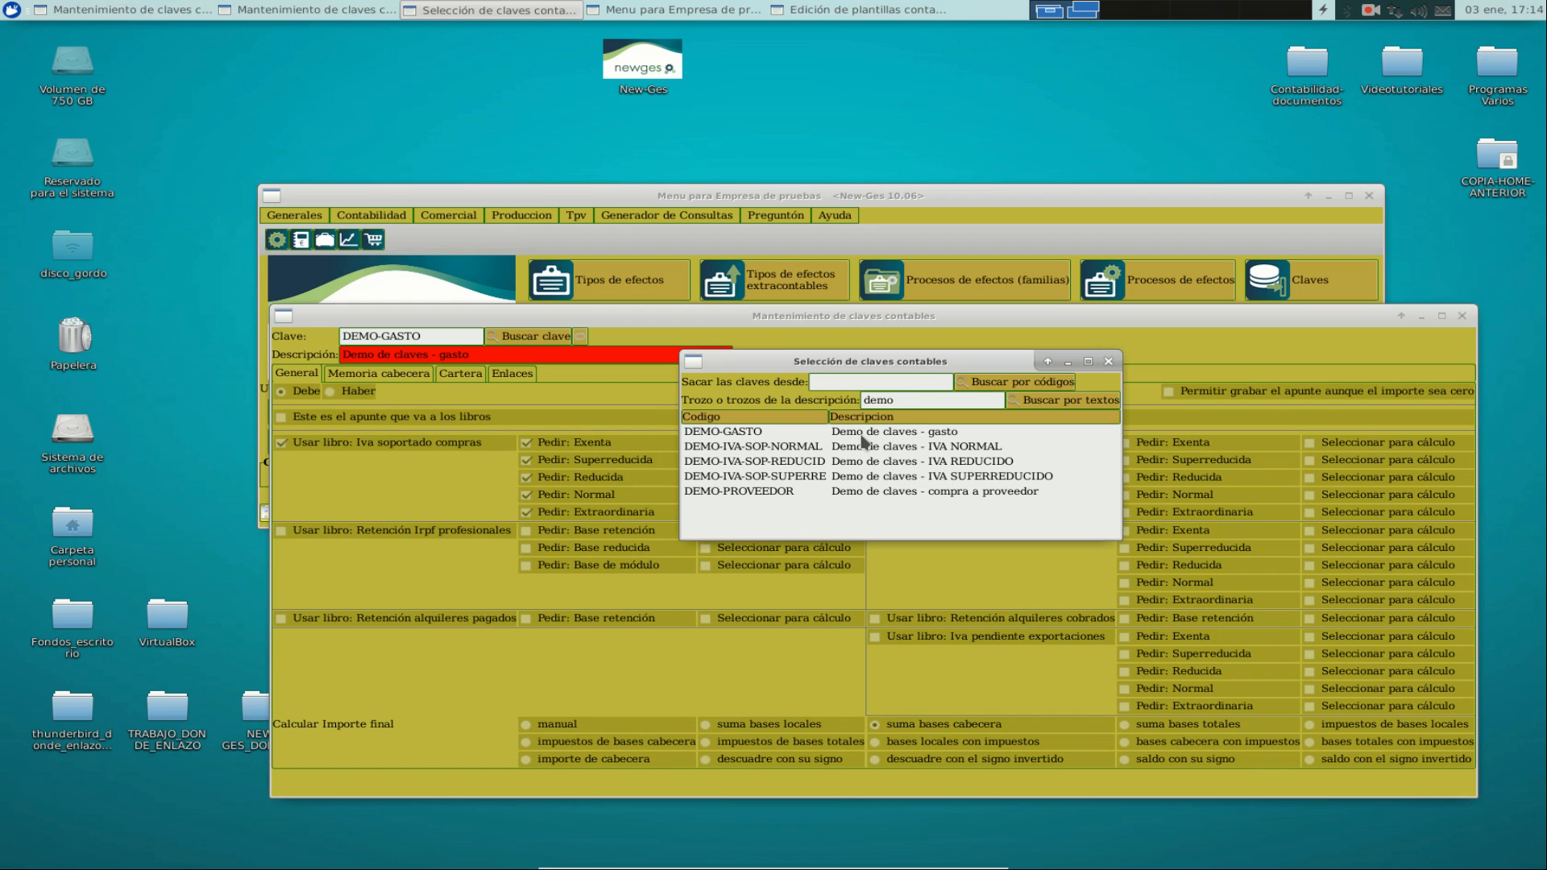
{"action": "left_click", "coordinate": [1108, 361]}
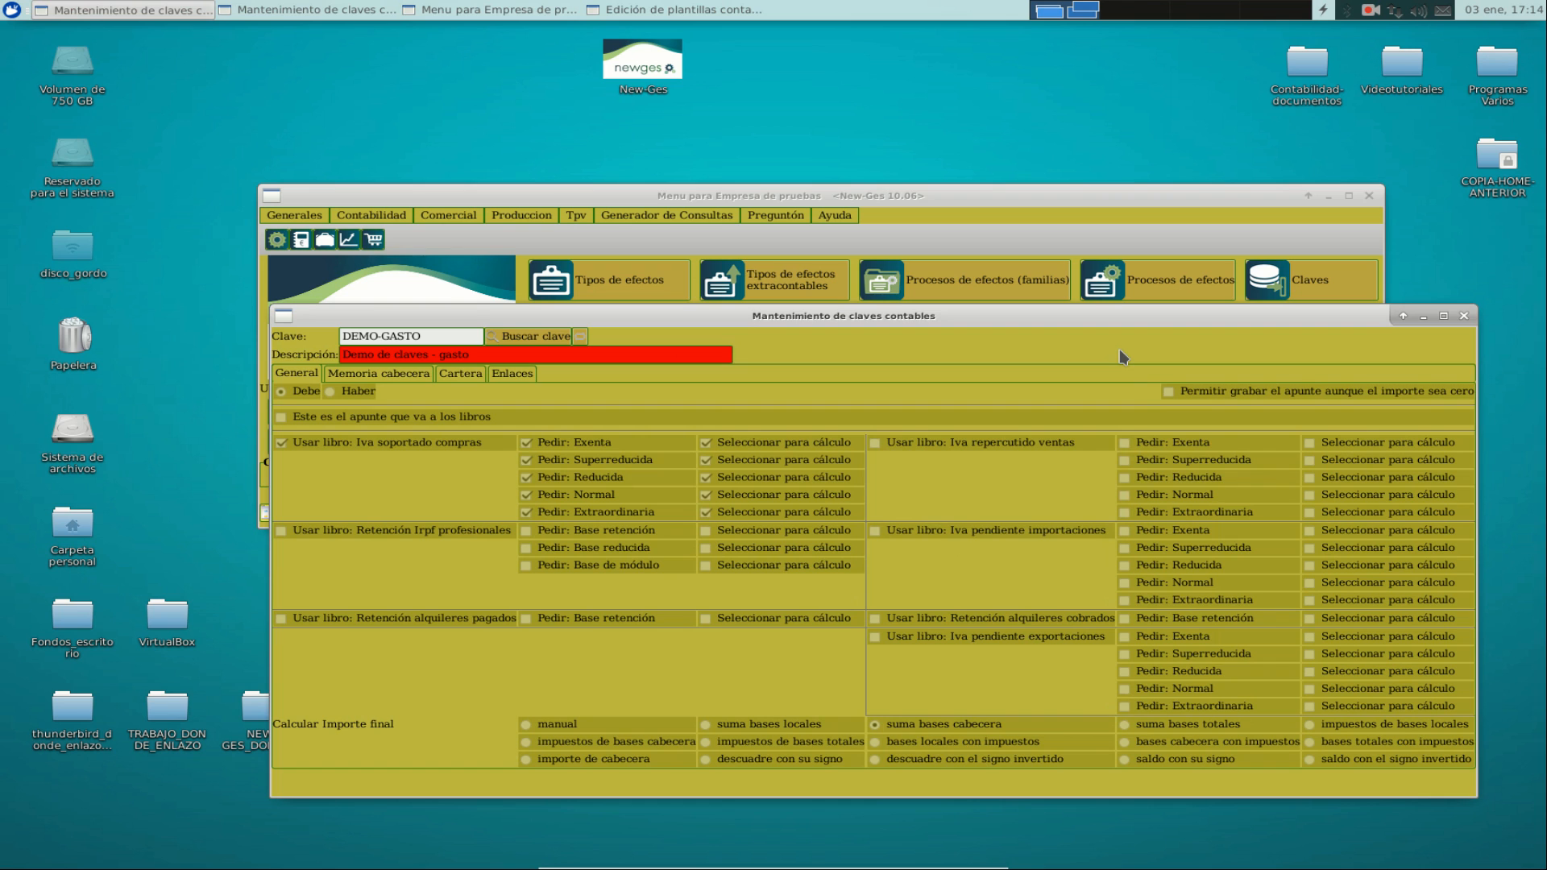
{"action": "left_click", "coordinate": [1464, 316]}
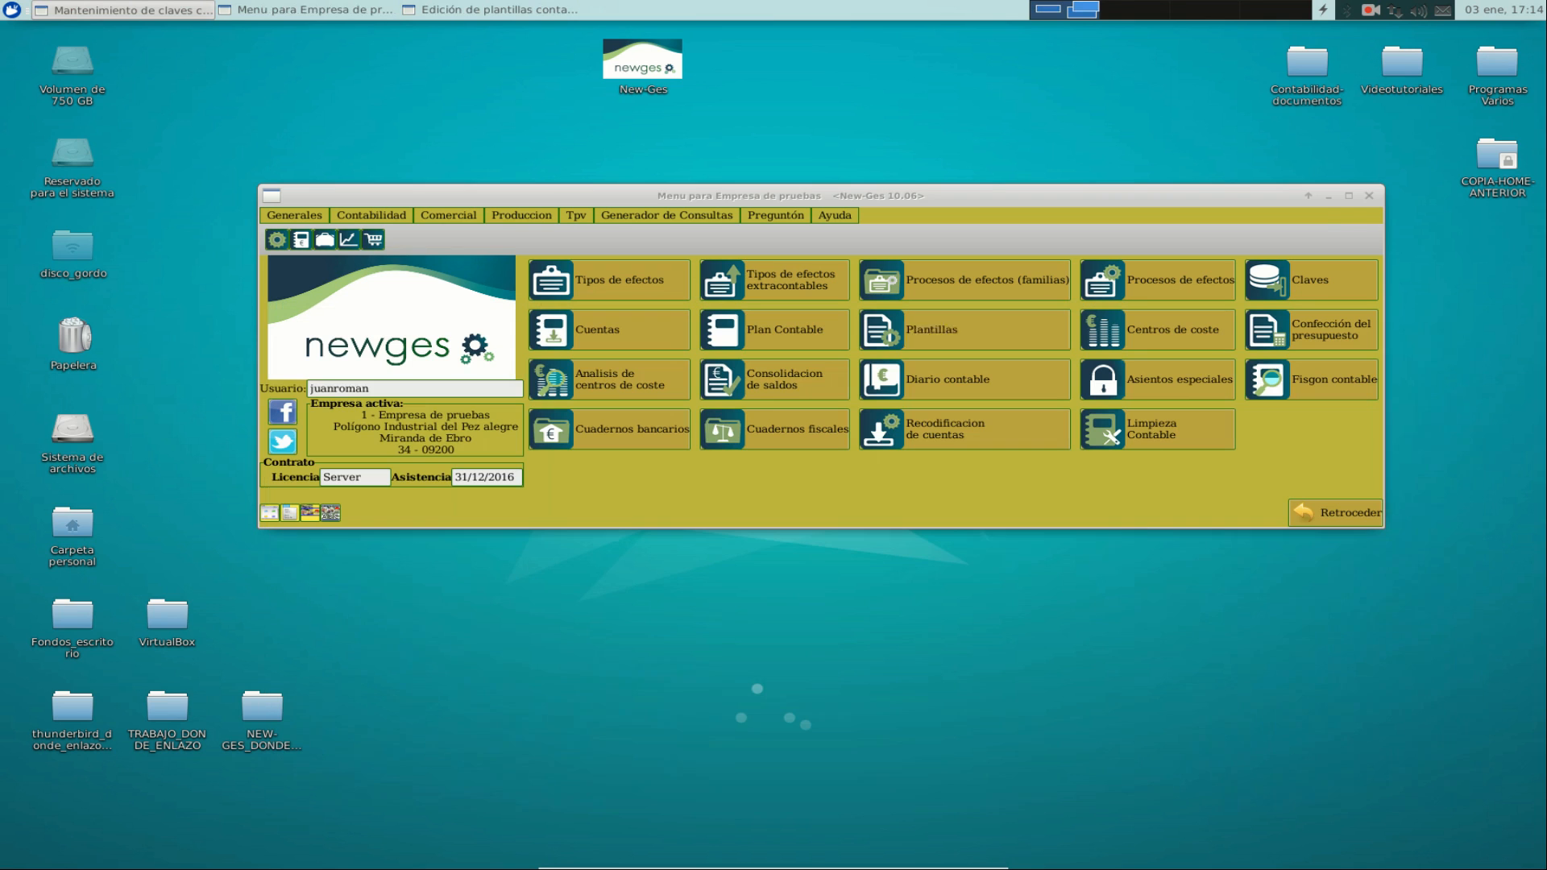
- Open the accounting templates, list only those used in automatic entries, and make the template window taller
{"action": "left_click", "coordinate": [996, 335]}
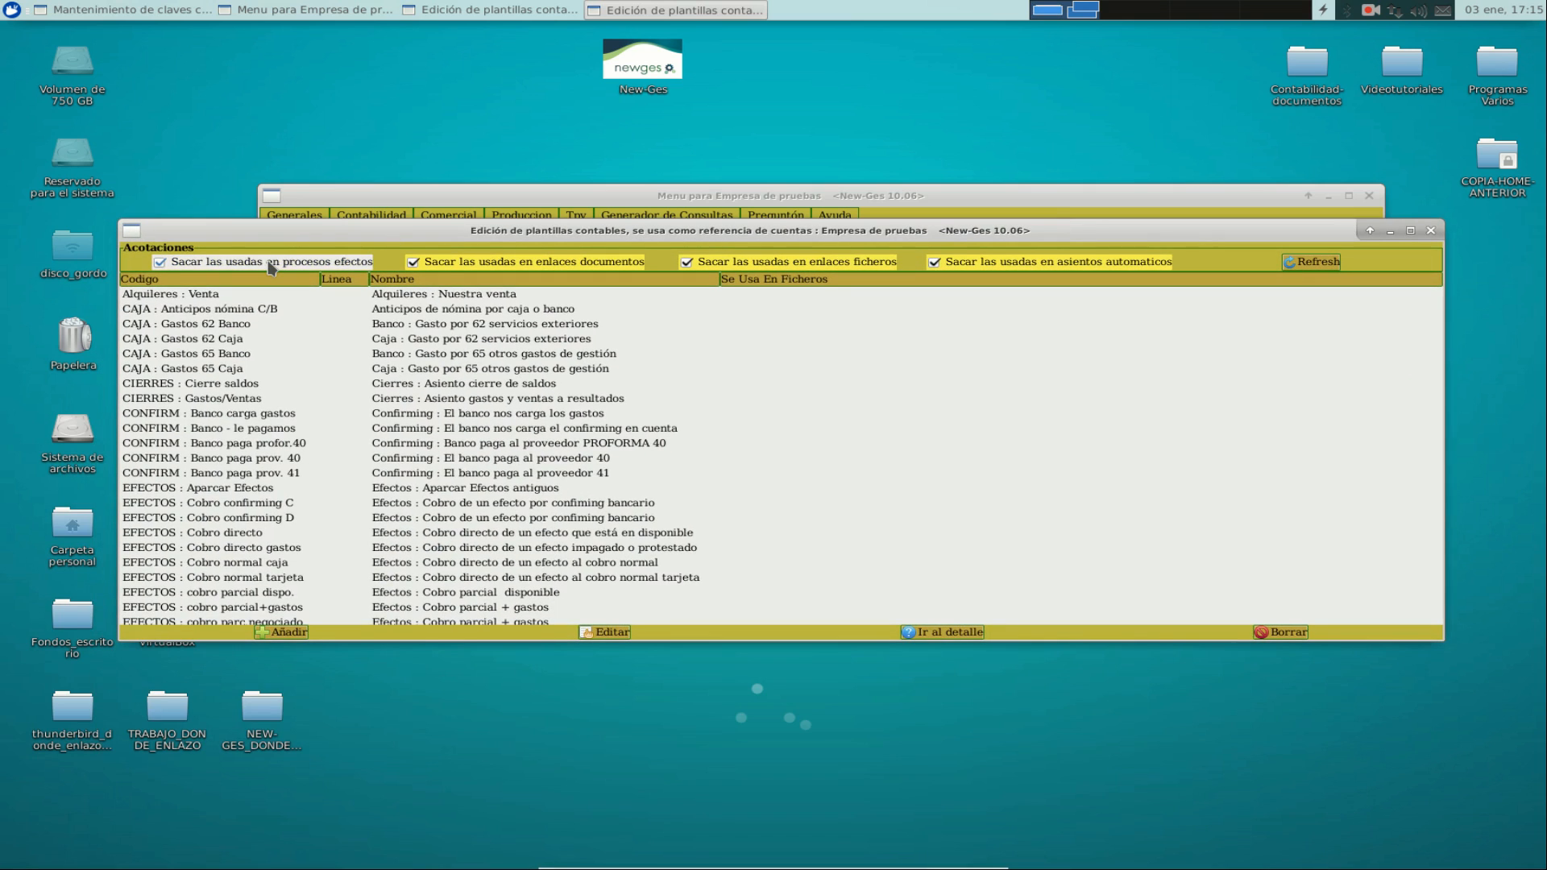
{"action": "left_click", "coordinate": [270, 265]}
{"action": "left_click", "coordinate": [574, 264]}
{"action": "left_click", "coordinate": [724, 264]}
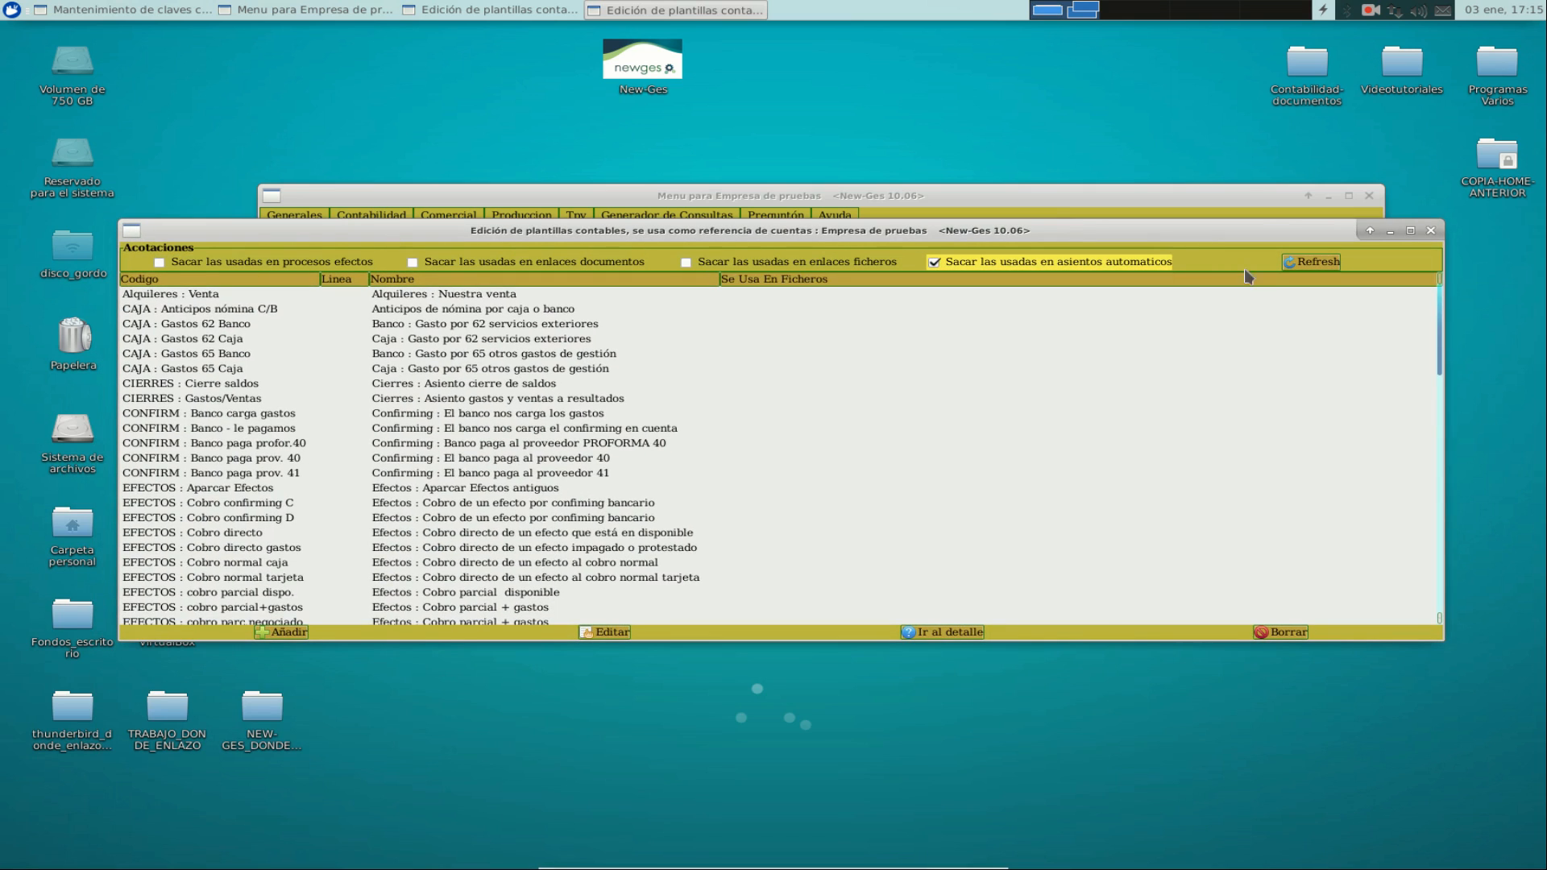
{"action": "left_click", "coordinate": [1294, 263]}
{"action": "left_click_drag", "start_coordinate": [867, 634], "coordinate": [868, 780]}
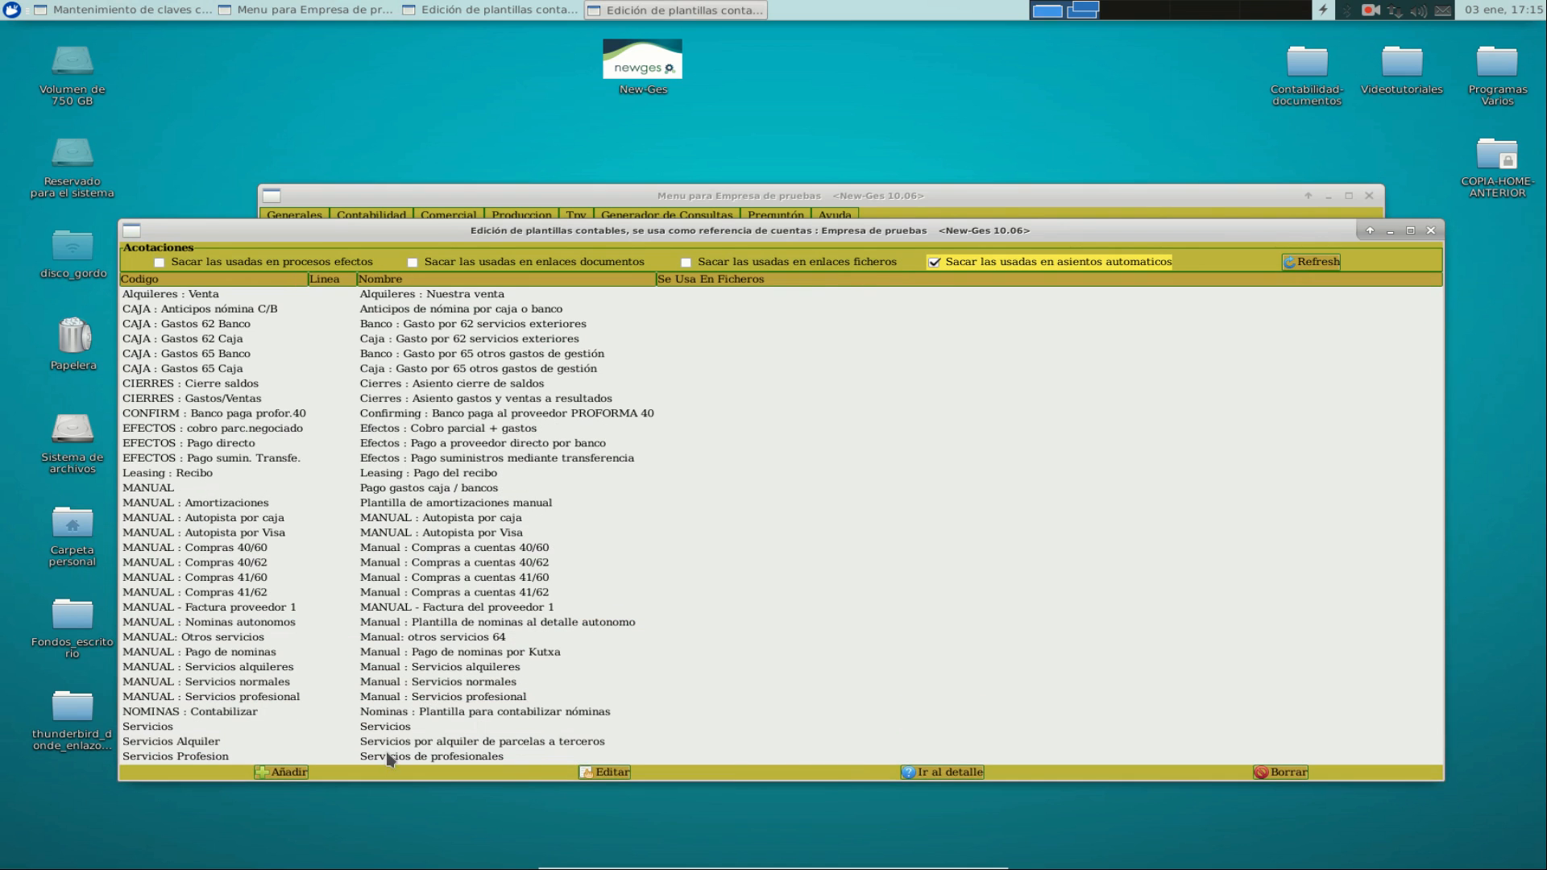
- Create a template with code DEMO-COMPRA-A-PROVEEDOR1 and name "Demo - Plantilla de compra al proveedor 1"
{"action": "left_click", "coordinate": [287, 773]}
{"action": "left_click", "coordinate": [462, 725]}
{"action": "type", "text": "DEMO-"}
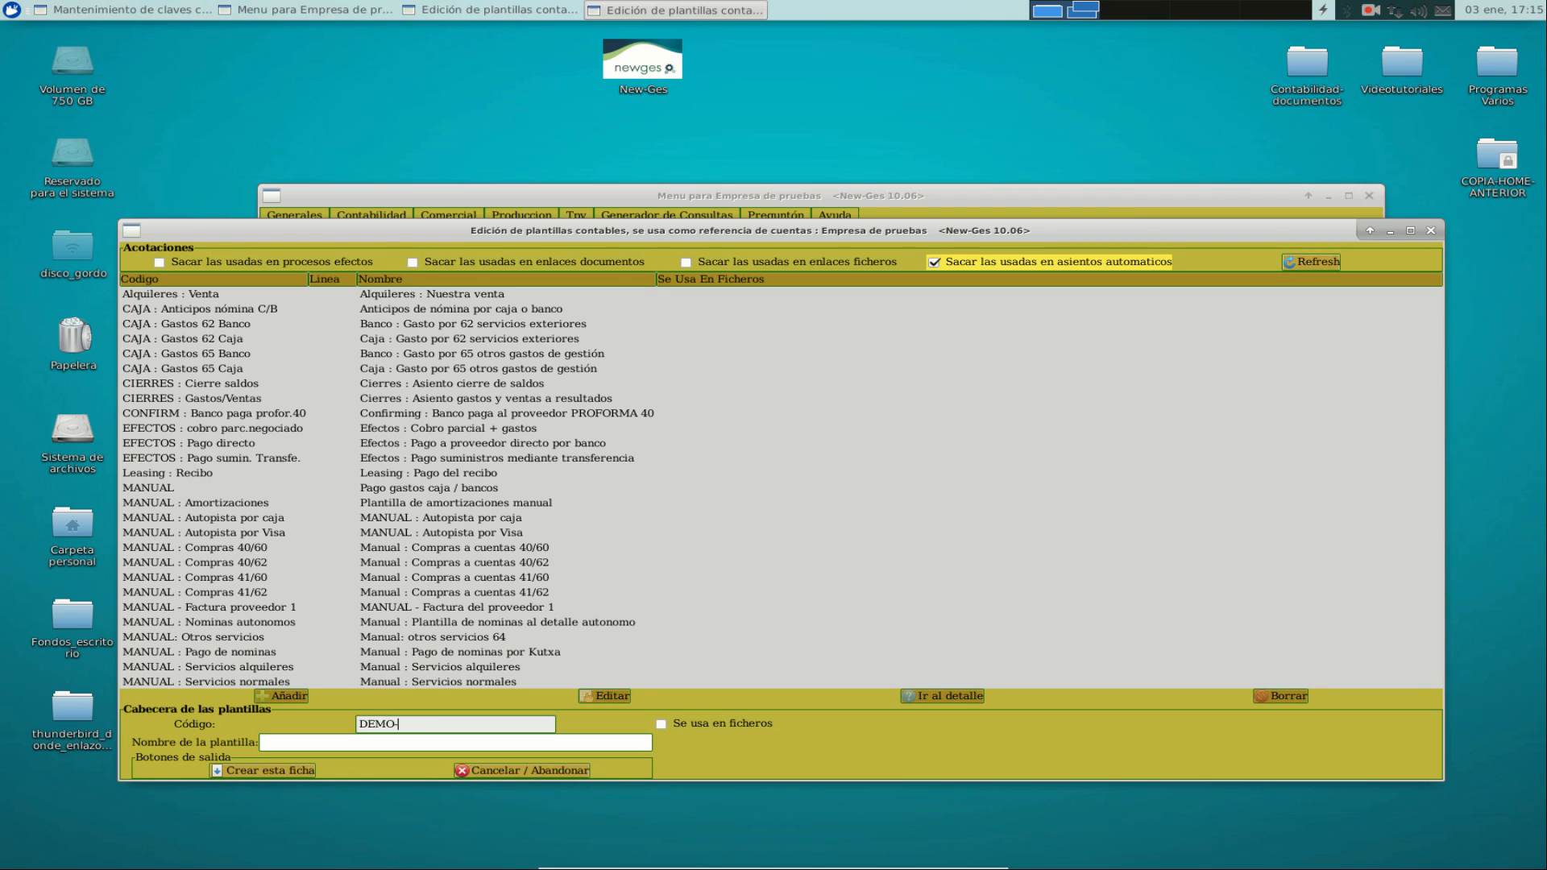
{"action": "type", "text": "COMPRA-A-PROVEEDOR1"}
{"action": "left_click", "coordinate": [390, 744]}
{"action": "type", "text": "Demo - Planti"}
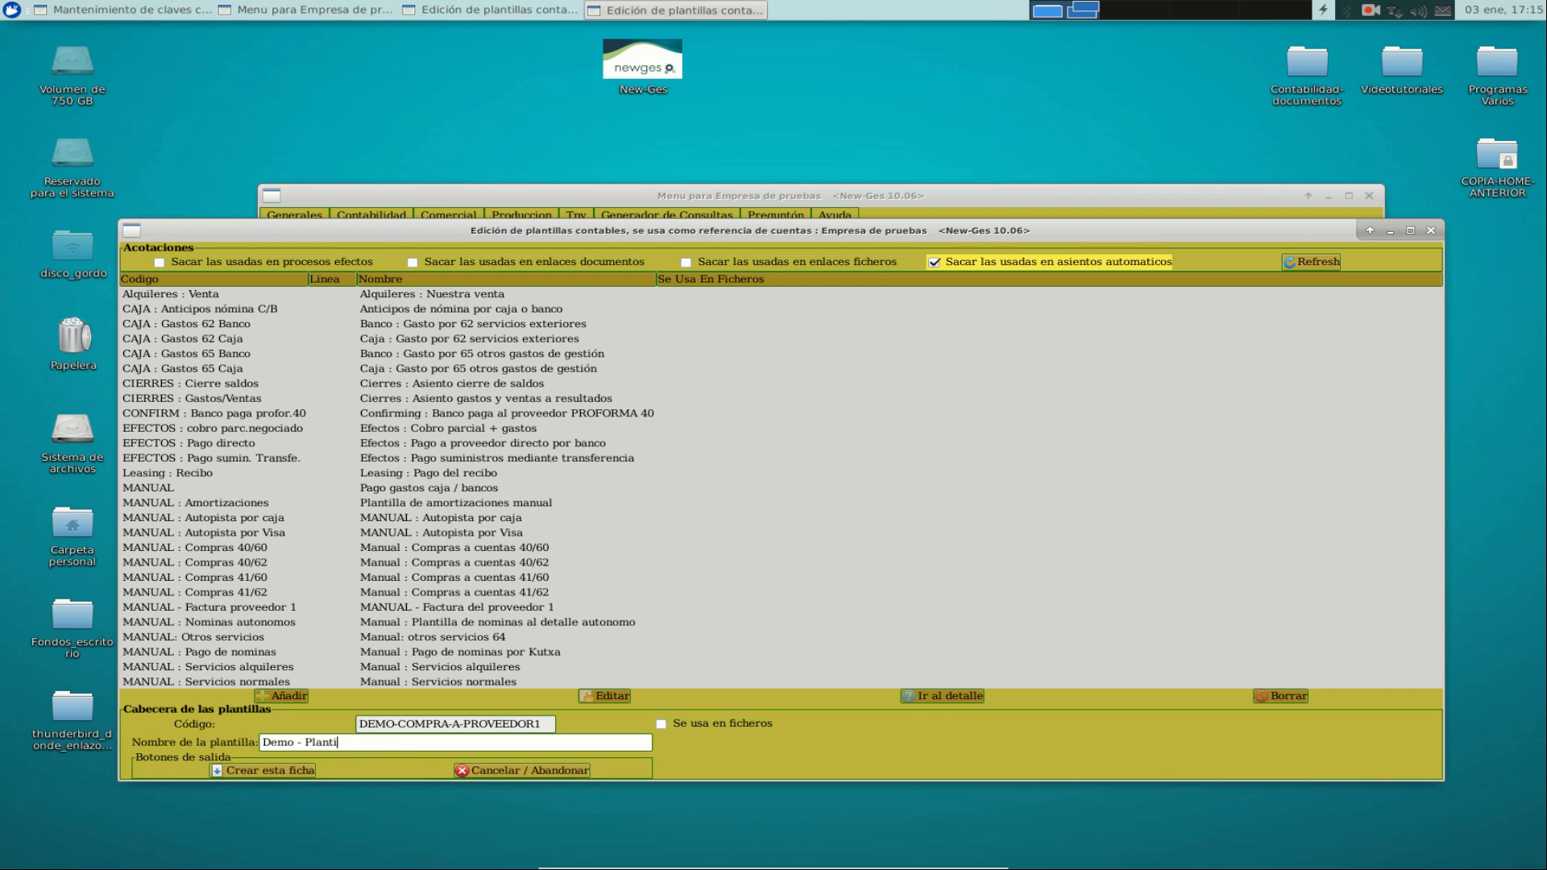
{"action": "type", "text": "lla de compra al proveedor 1"}
{"action": "left_click", "coordinate": [295, 770]}
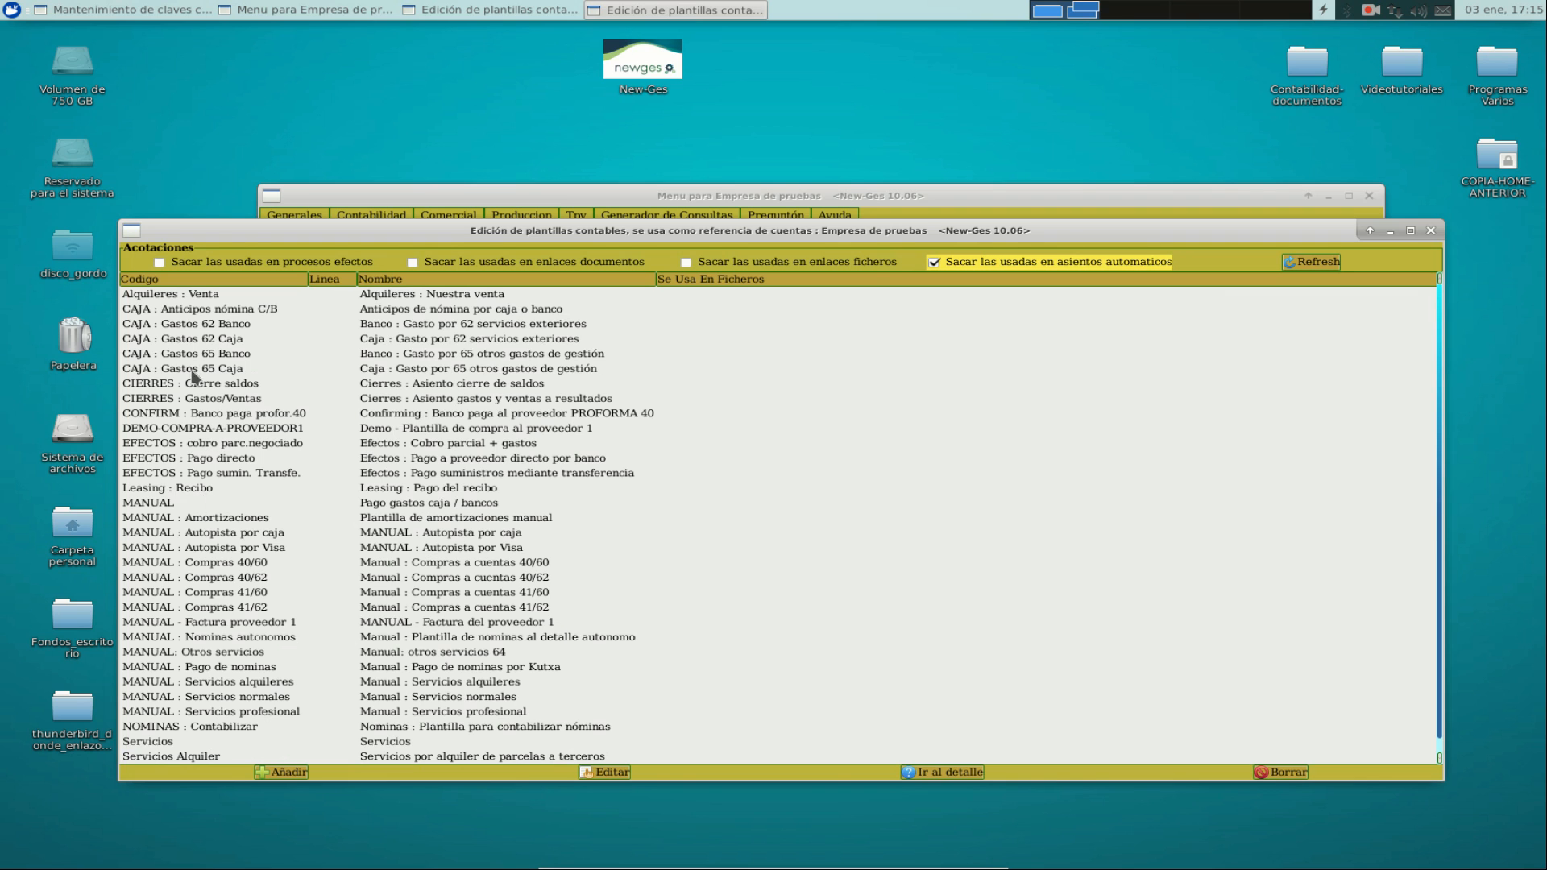
- Open the detail of template DEMO-COMPRA-A-PROVEEDOR1 and add line 1 with main account 40,0,0,300021
{"action": "left_click", "coordinate": [197, 429]}
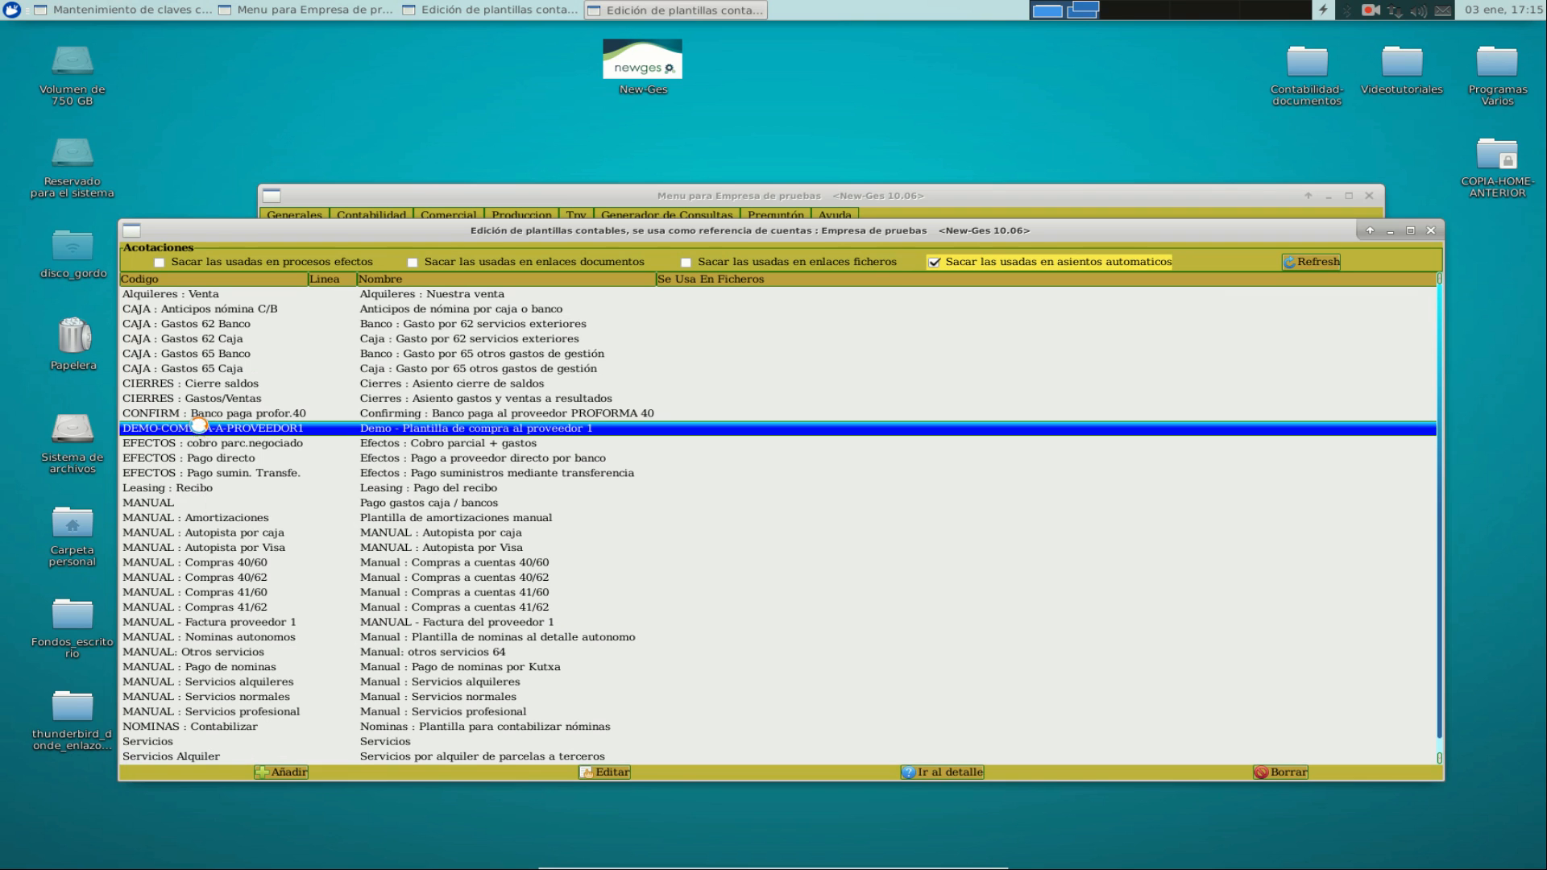
{"action": "left_click", "coordinate": [942, 772]}
{"action": "left_click_drag", "start_coordinate": [953, 219], "coordinate": [943, 67]}
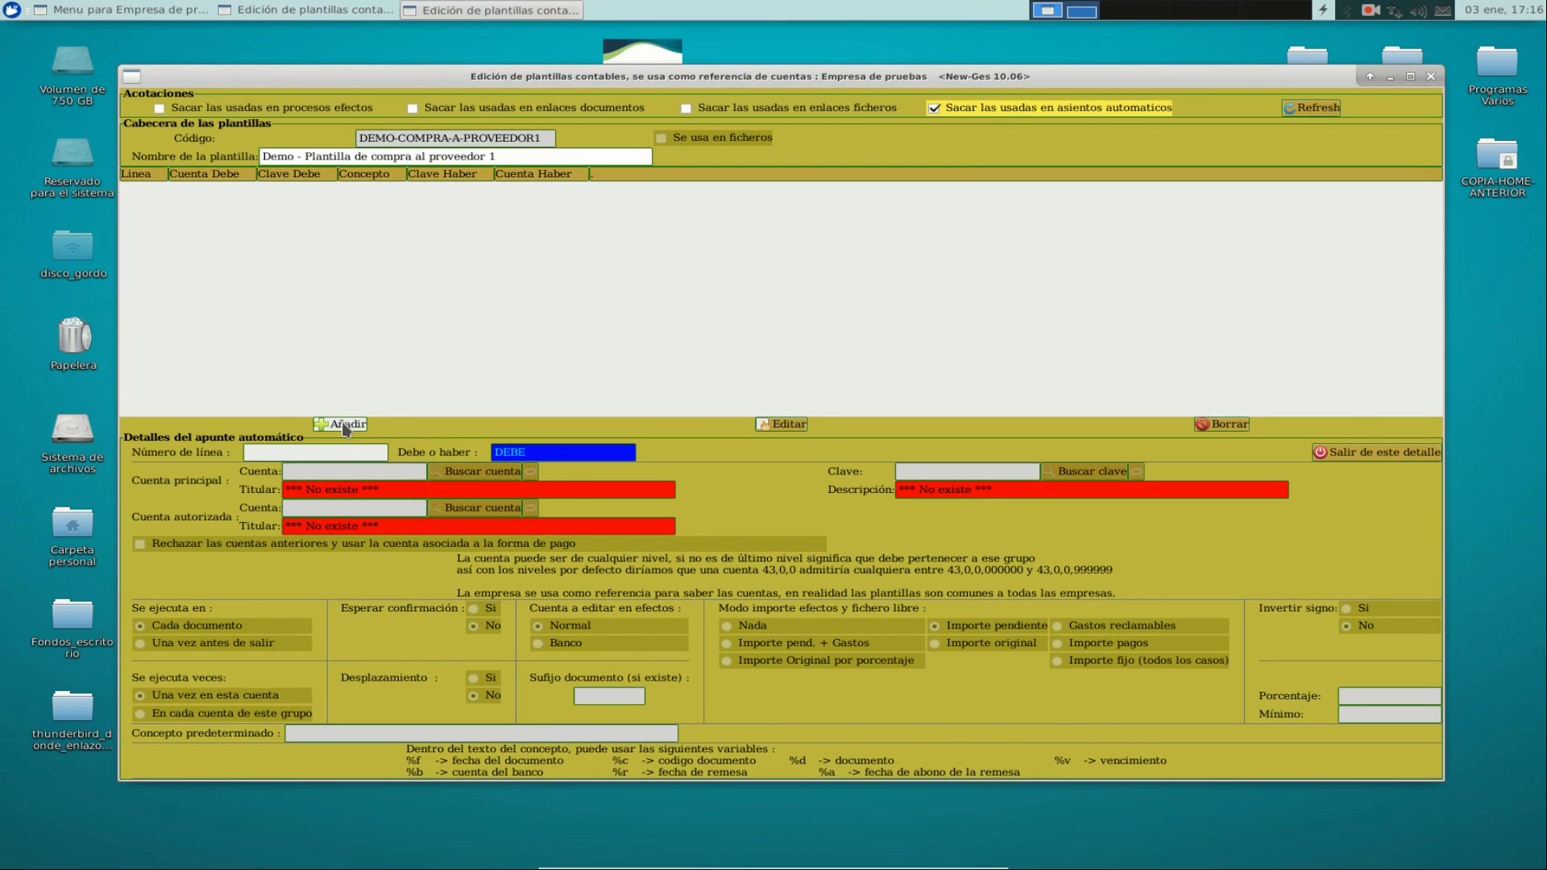
{"action": "left_click", "coordinate": [342, 424]}
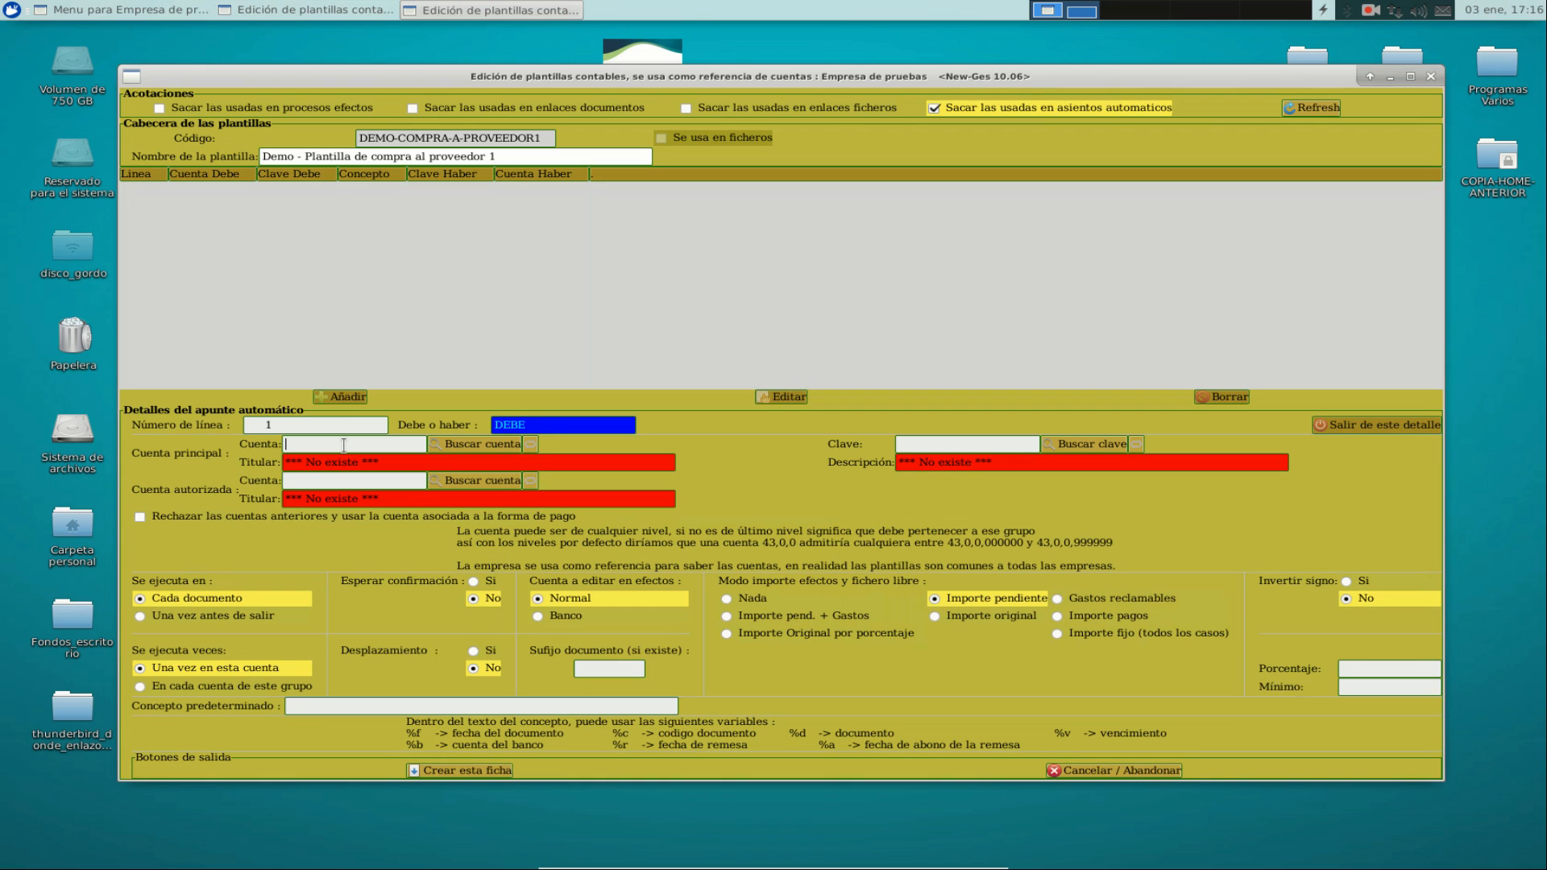
{"action": "type", "text": "40,0"}
{"action": "type", "text": ",0,300000"}
{"action": "key", "text": "BackSpace"}
{"action": "type", "text": "21"}
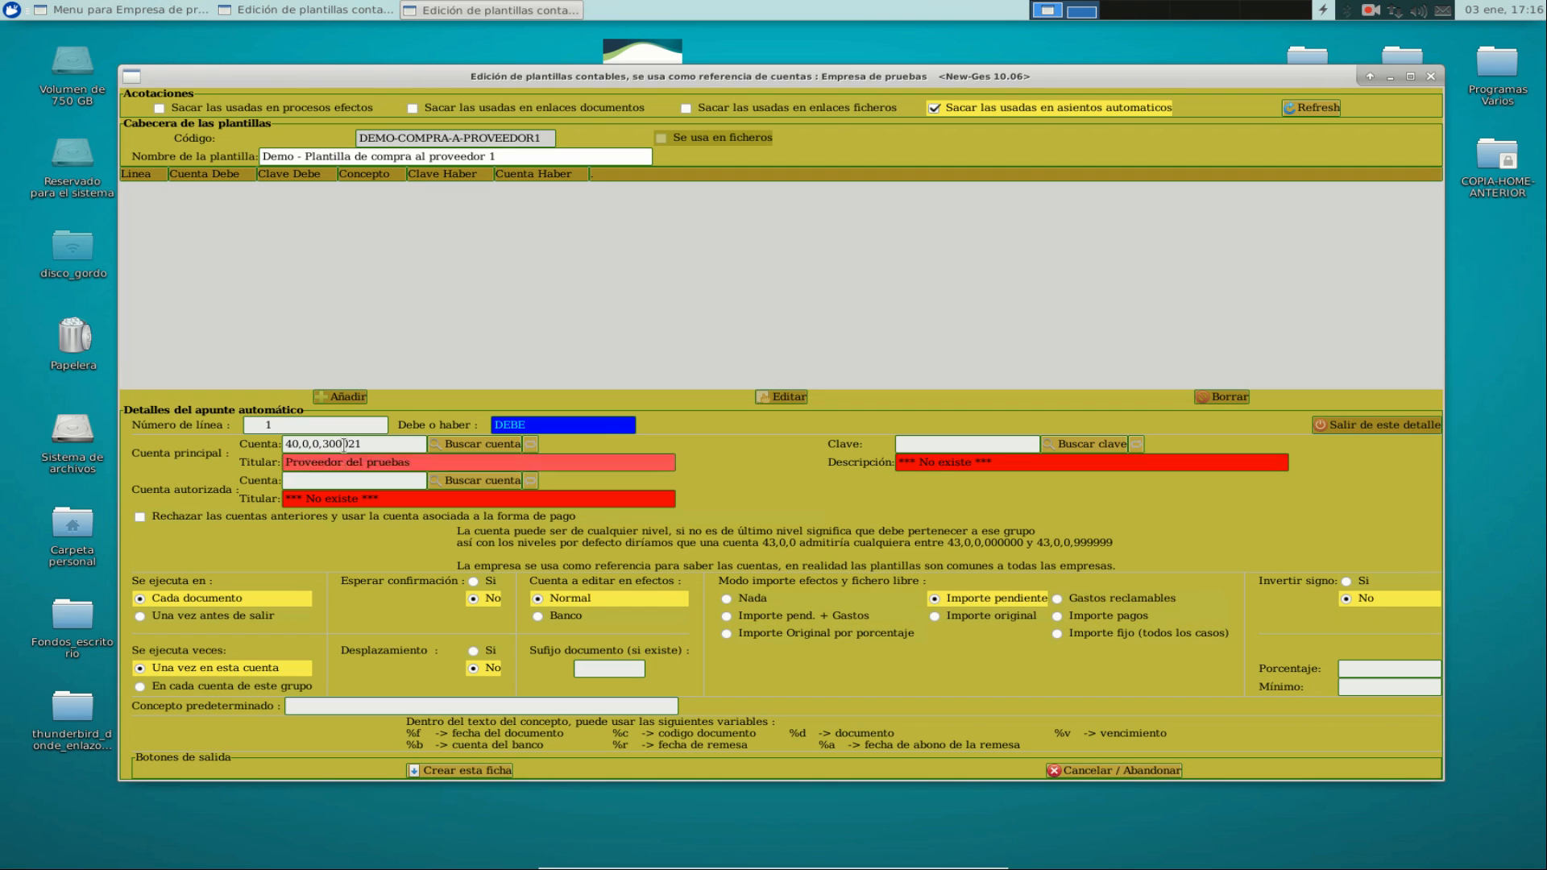
- Assign the DEMO-PROVEEDOR key to line 1, make it wait for confirmation with default concept "Su factura", and create the line
{"action": "left_click", "coordinate": [1084, 444]}
{"action": "type", "text": "demo"}
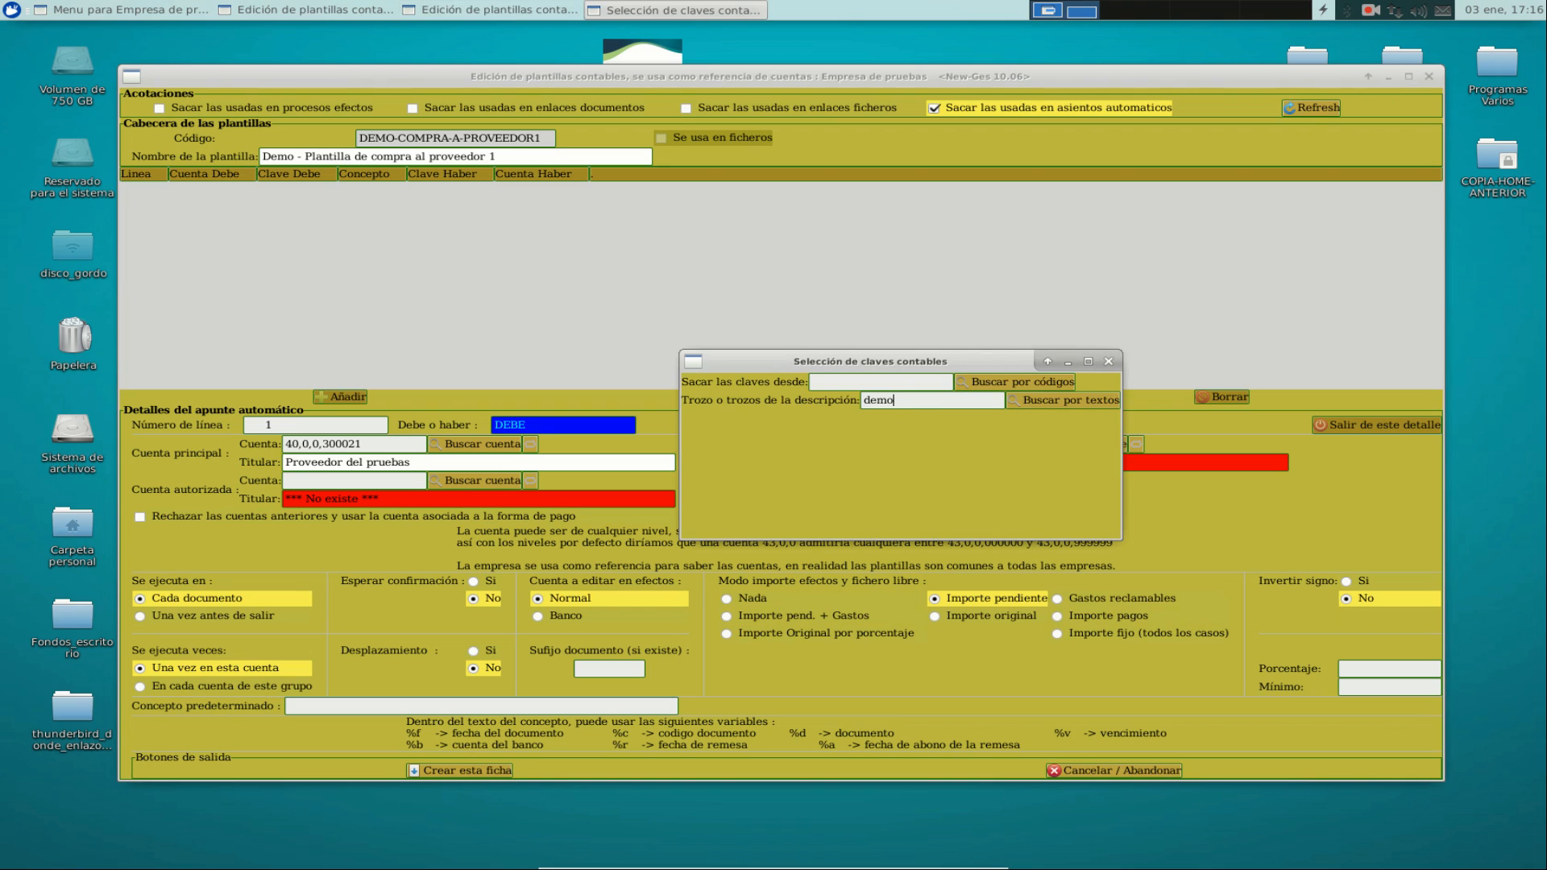
{"action": "key", "text": "Return"}
{"action": "double_click", "coordinate": [988, 491]}
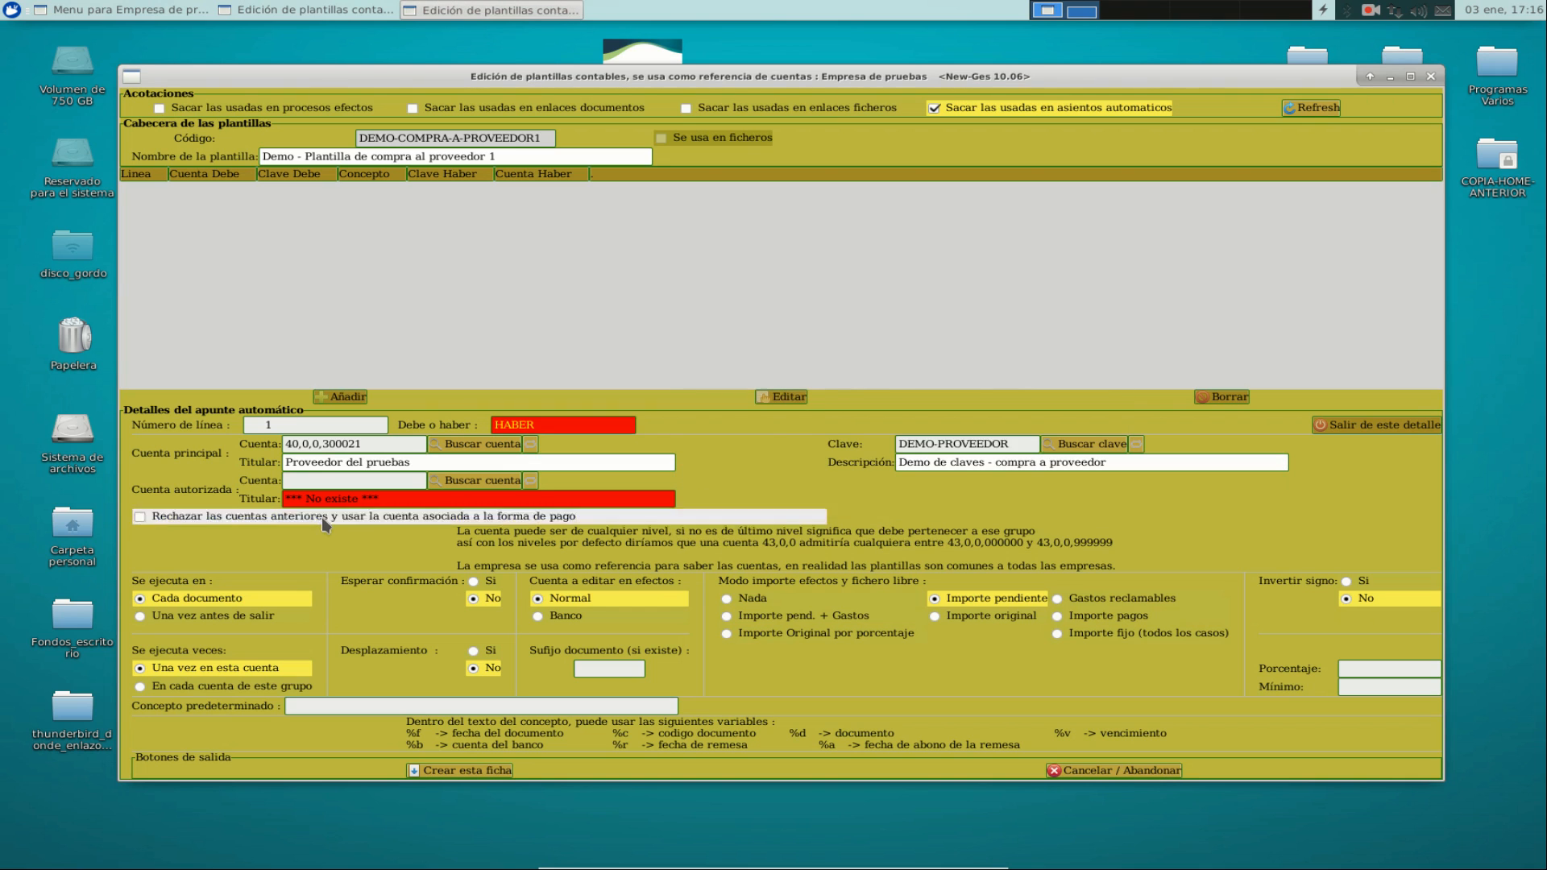
{"action": "left_click", "coordinate": [474, 582]}
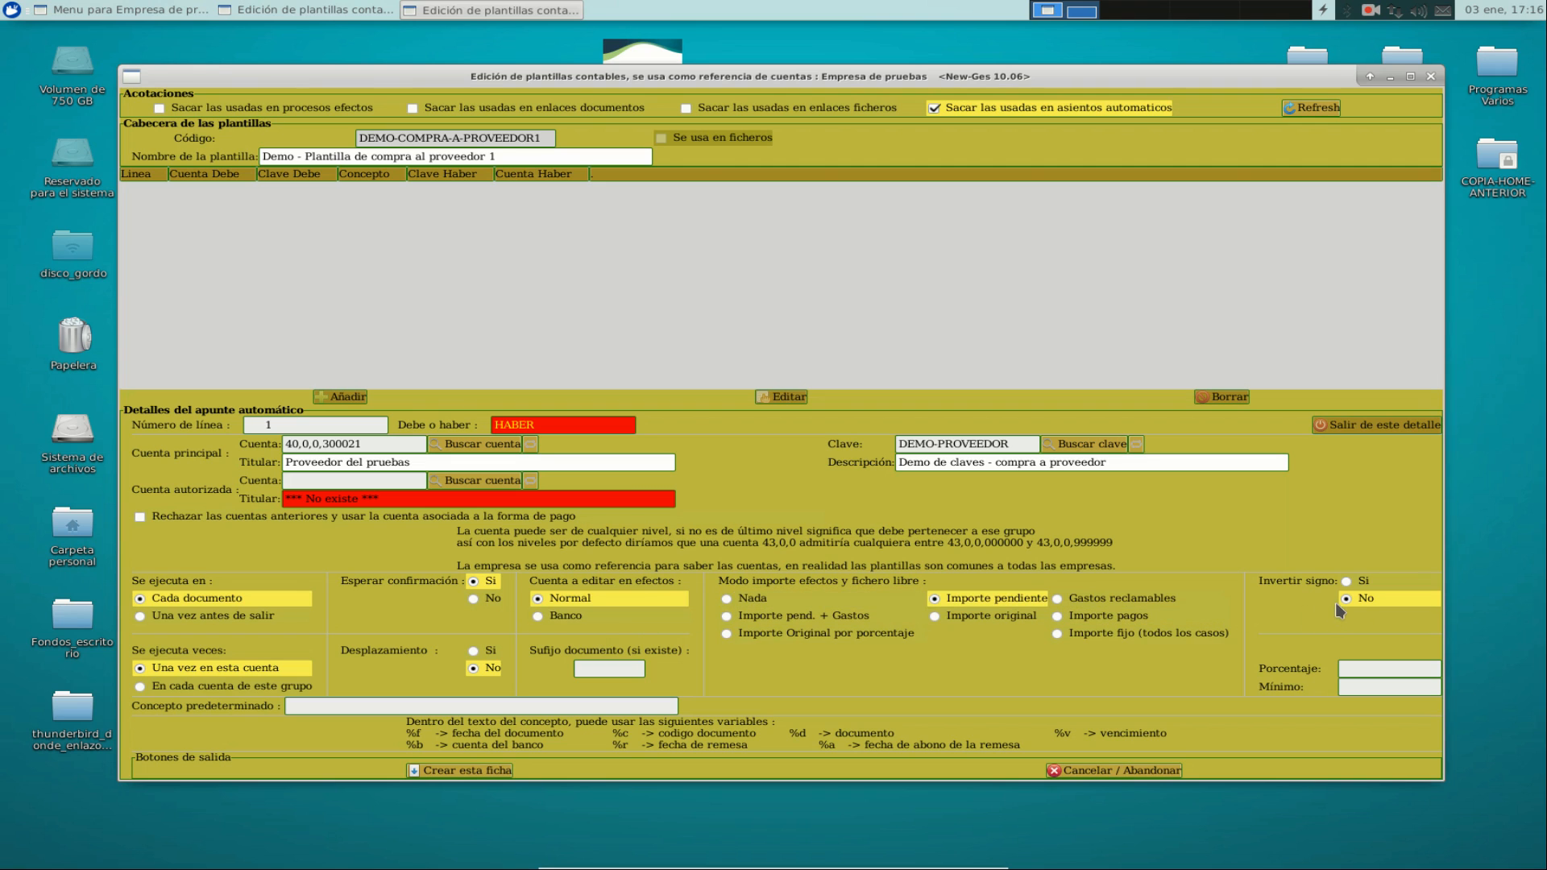
{"action": "left_click", "coordinate": [395, 704]}
{"action": "type", "text": "Su factura"}
{"action": "left_click", "coordinate": [475, 771]}
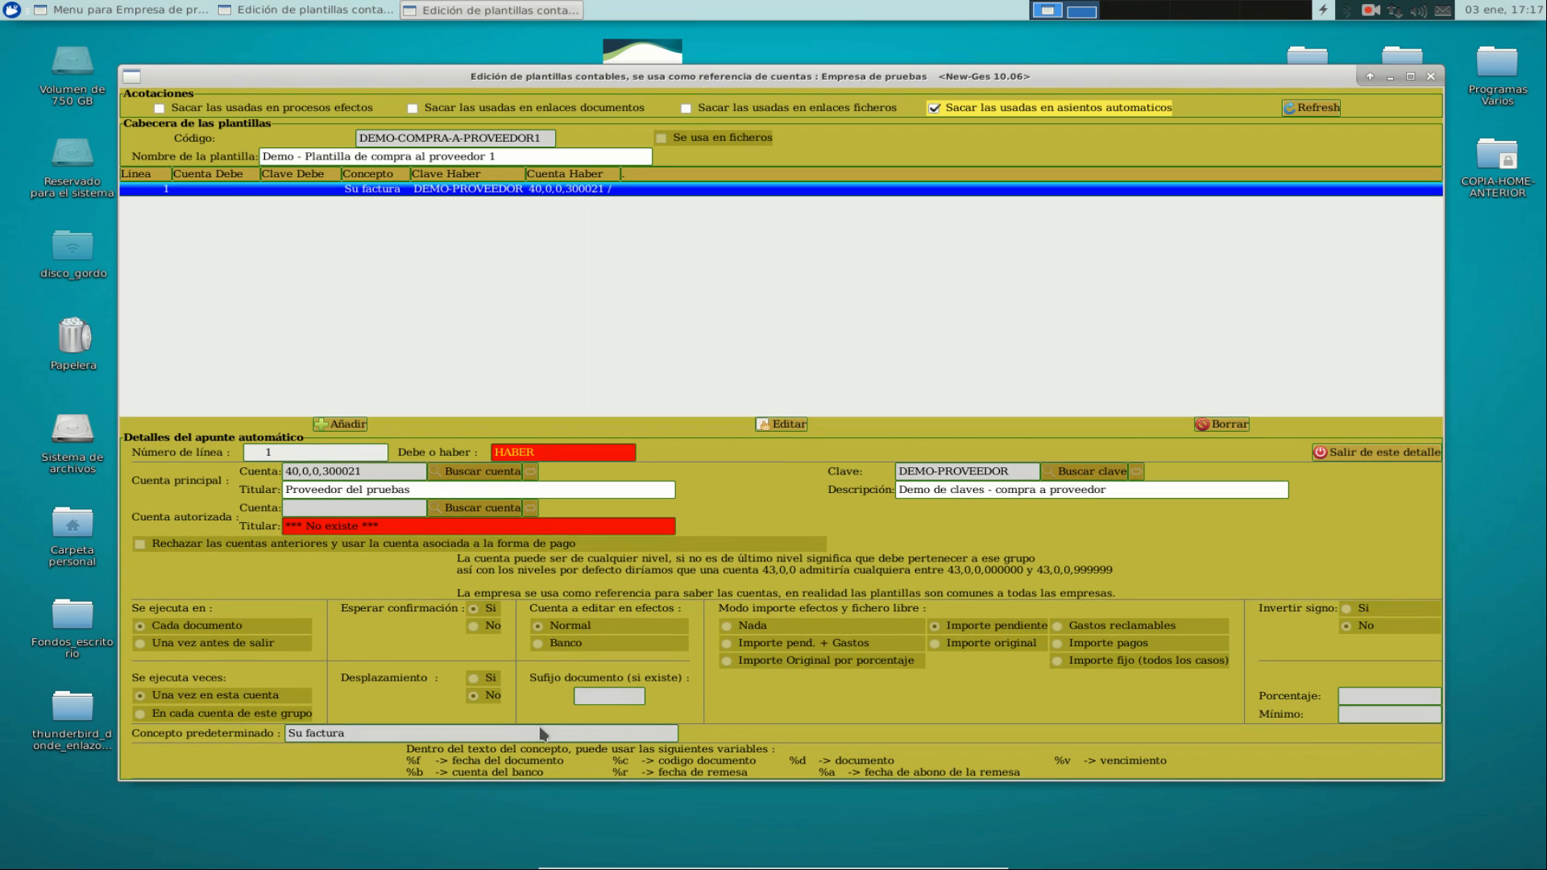
- Add template line 2 with main account 47,2,0,040000 and the key "Demo de claves - IVA SUPERREDUCIDO"
{"action": "left_click", "coordinate": [345, 426]}
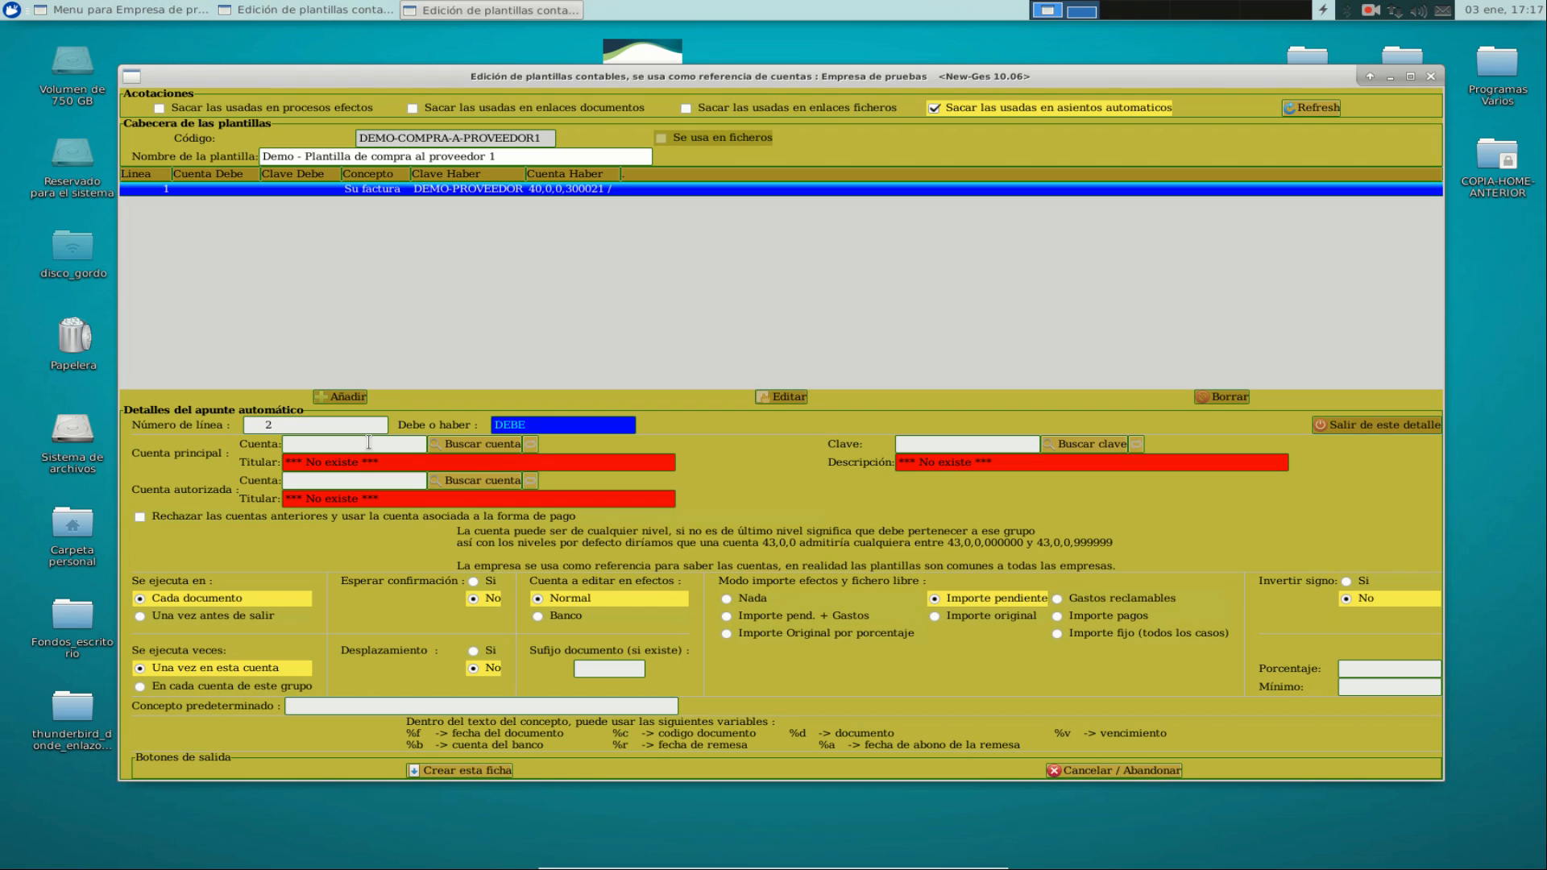
{"action": "left_click", "coordinate": [352, 442]}
{"action": "type", "text": "47,2,0,010000"}
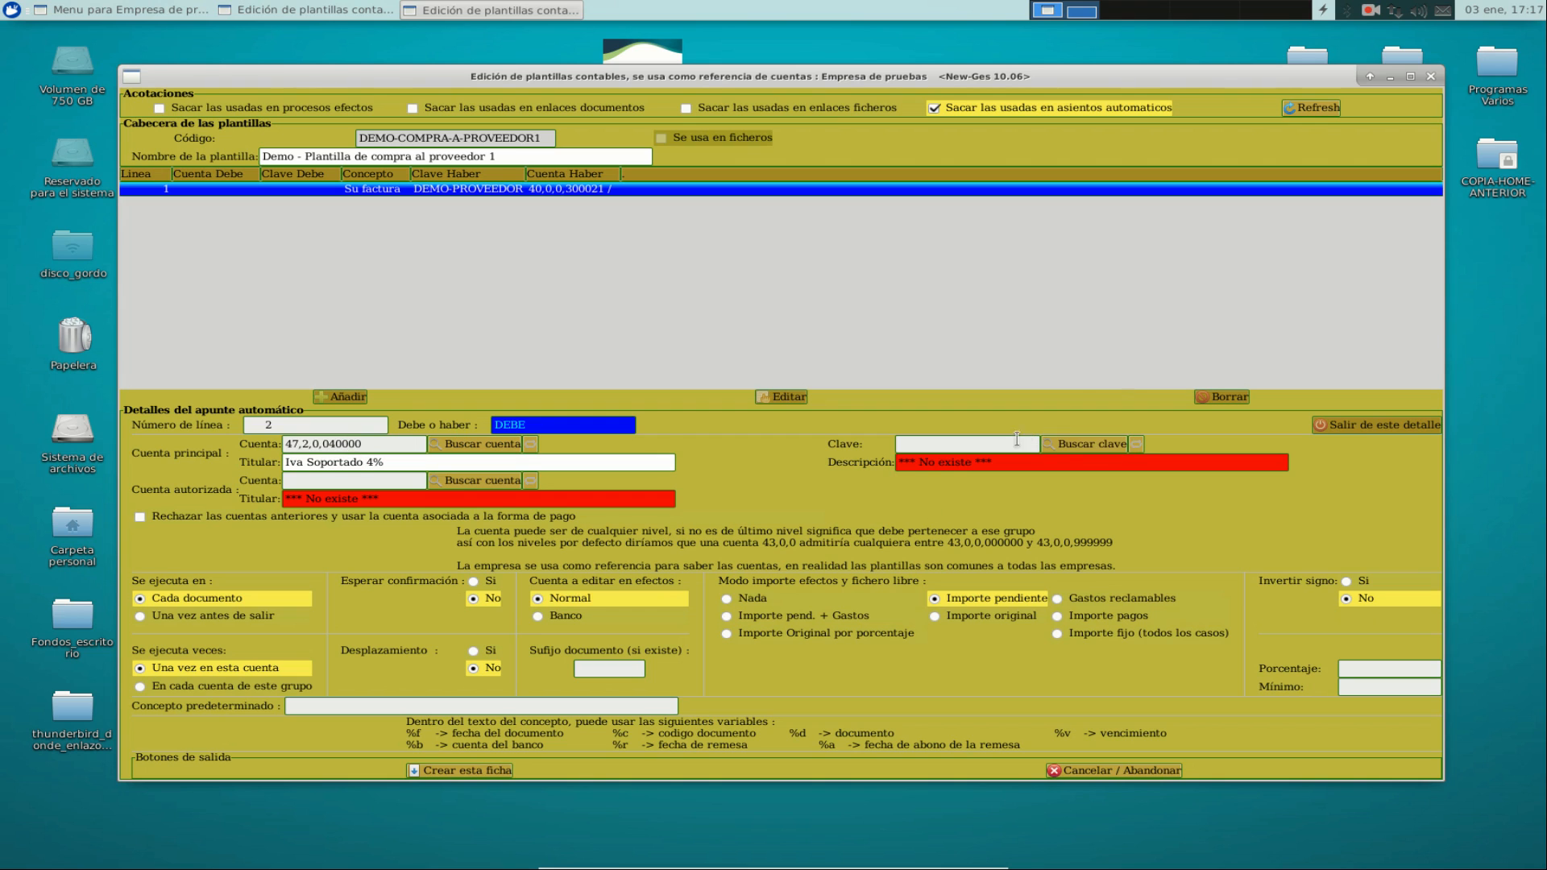
{"action": "left_click", "coordinate": [1062, 446]}
{"action": "type", "text": "demo"}
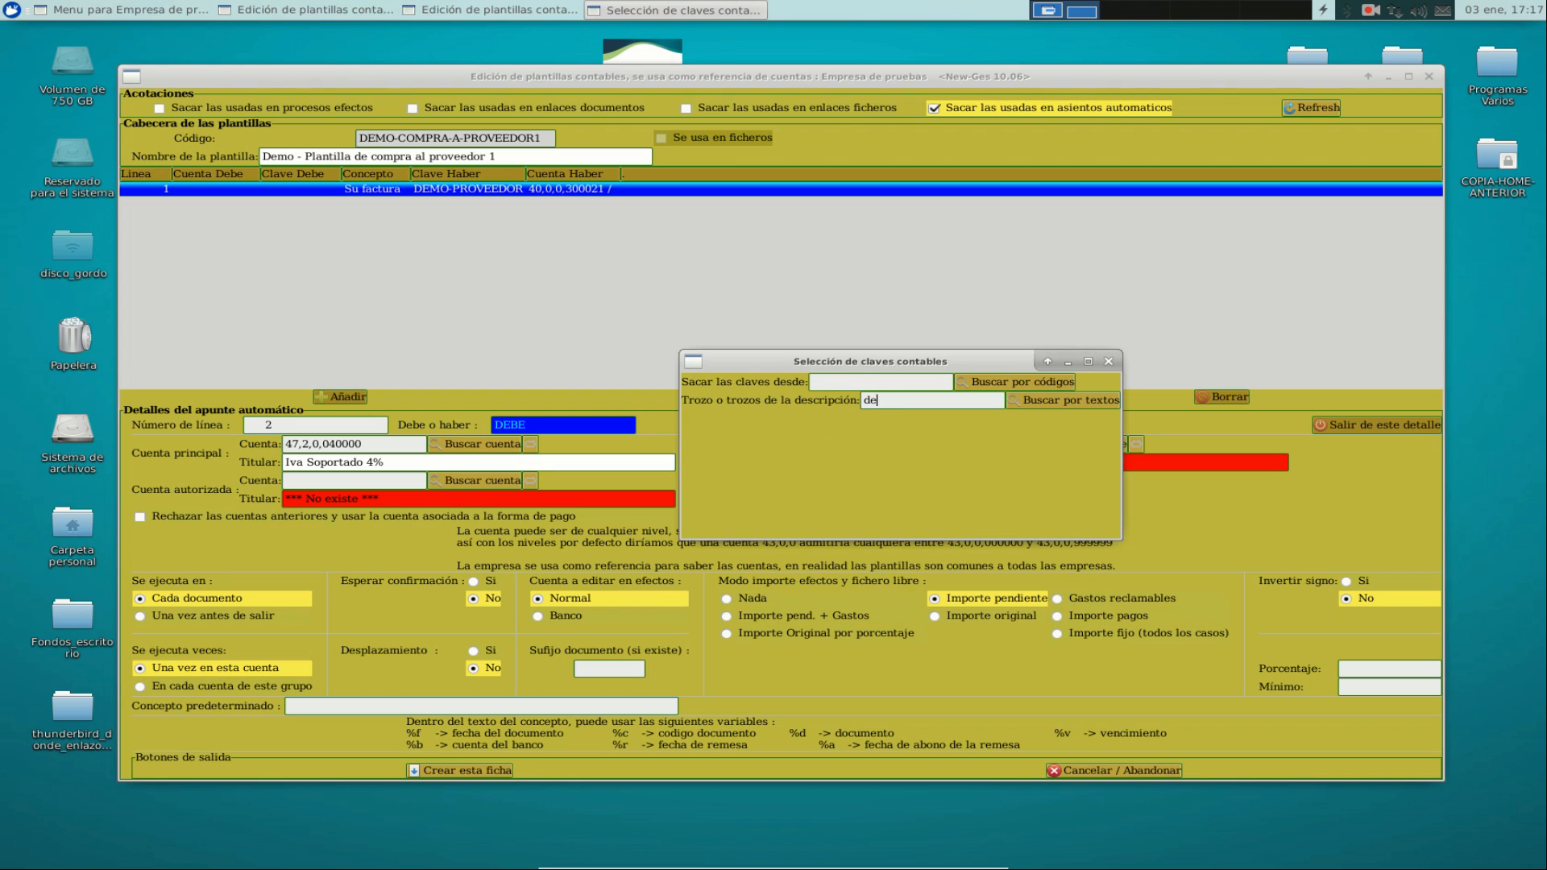
{"action": "key", "text": "Return"}
{"action": "double_click", "coordinate": [944, 477]}
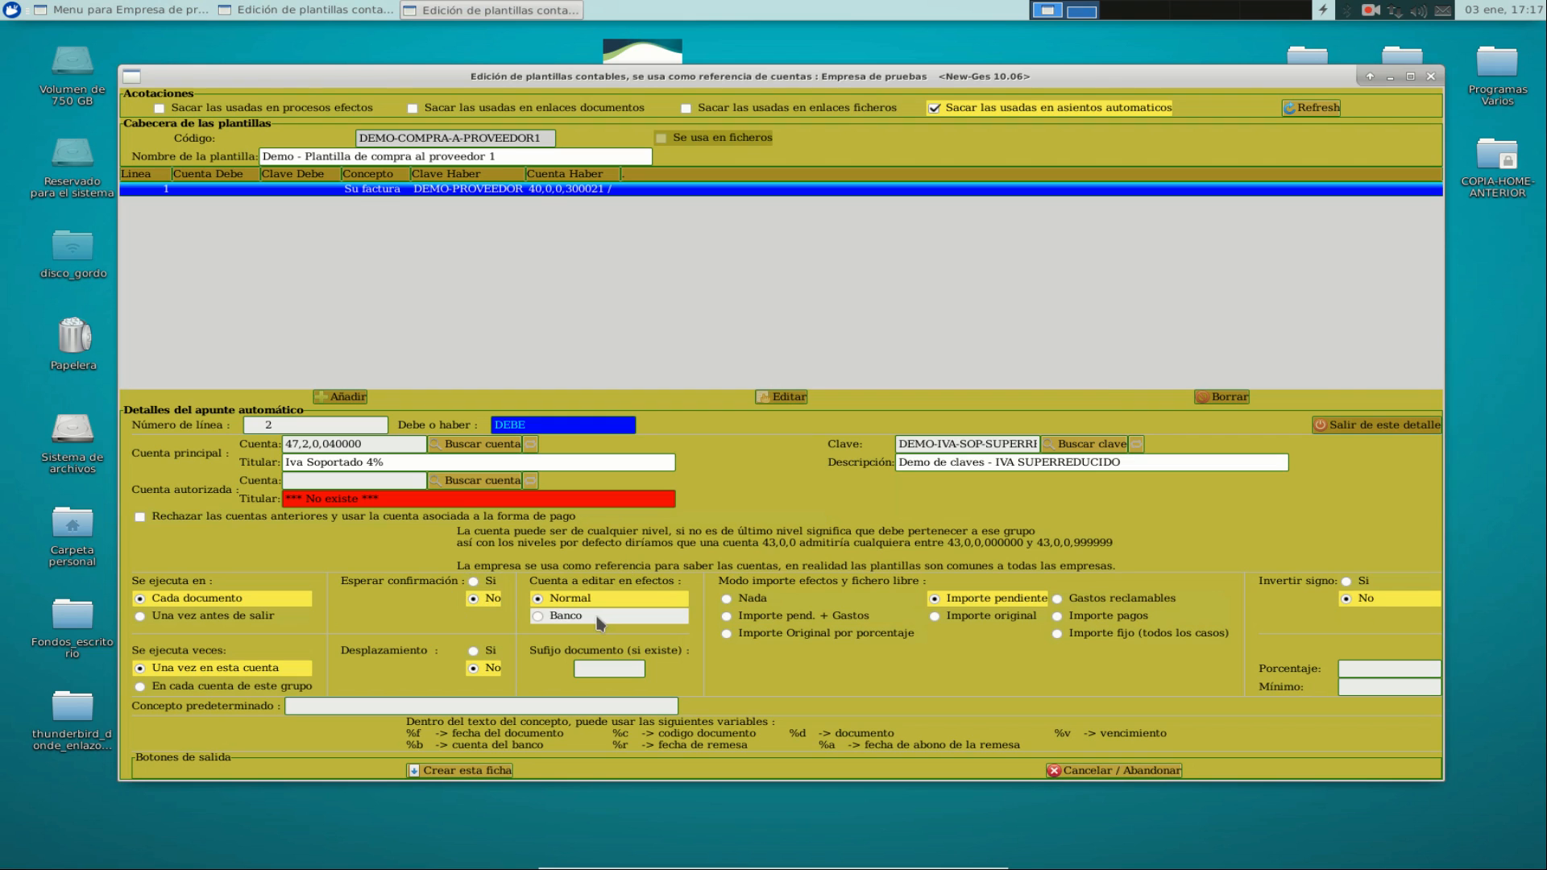
- Set line 2's default concept to "Su factura IVA superreducido", copy that text, and create the line
{"action": "left_click", "coordinate": [378, 708]}
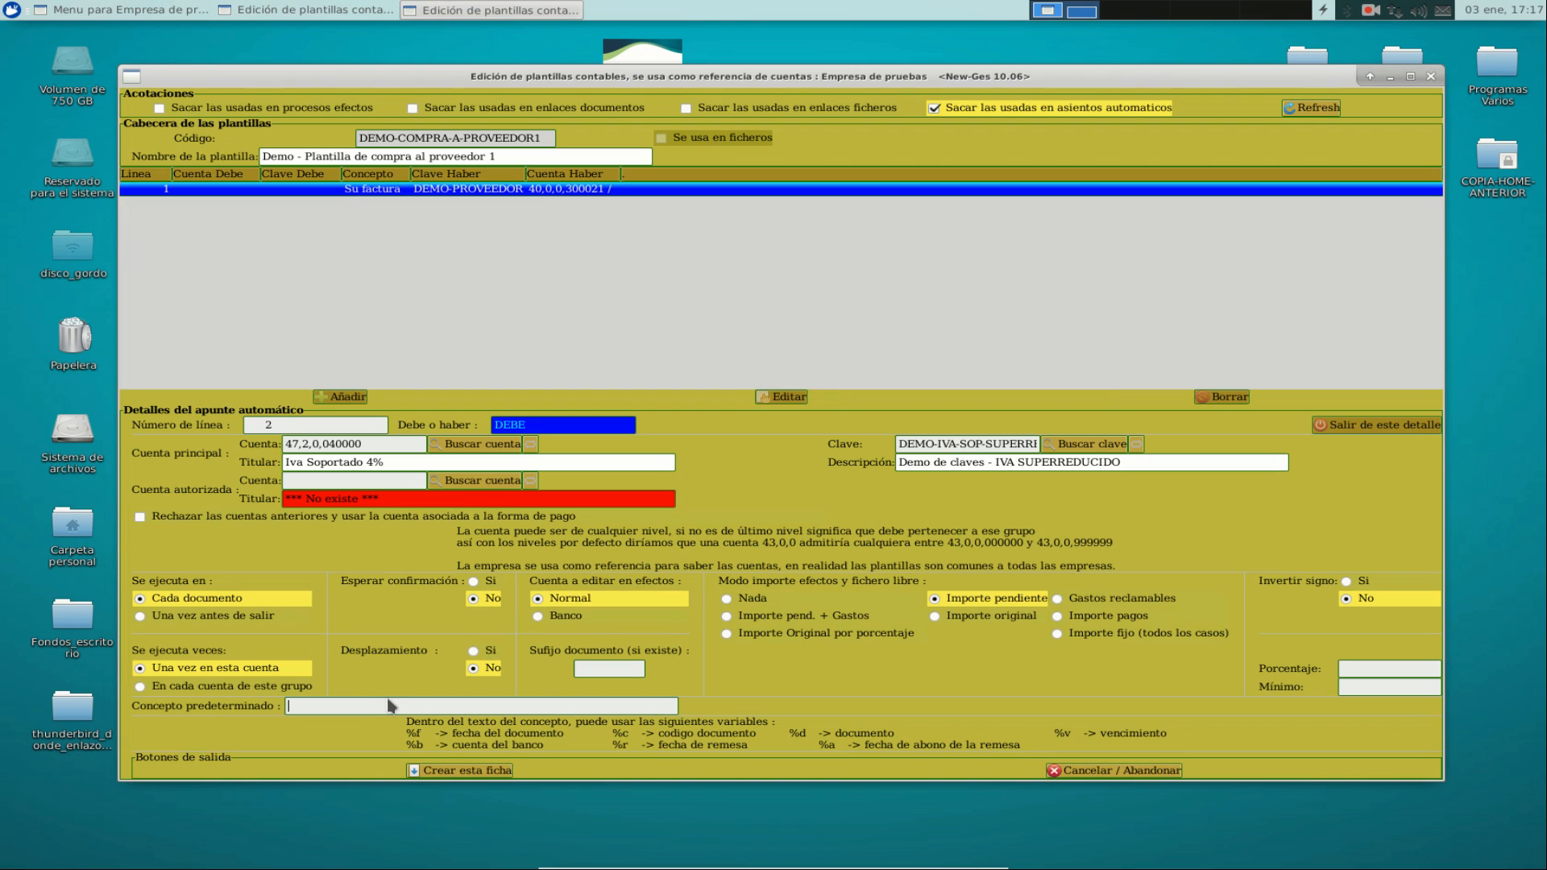
{"action": "type", "text": "Su factura IVA superreducidoi"}
{"action": "right_click", "coordinate": [419, 706]}
{"action": "left_click", "coordinate": [451, 729]}
{"action": "left_click", "coordinate": [475, 770]}
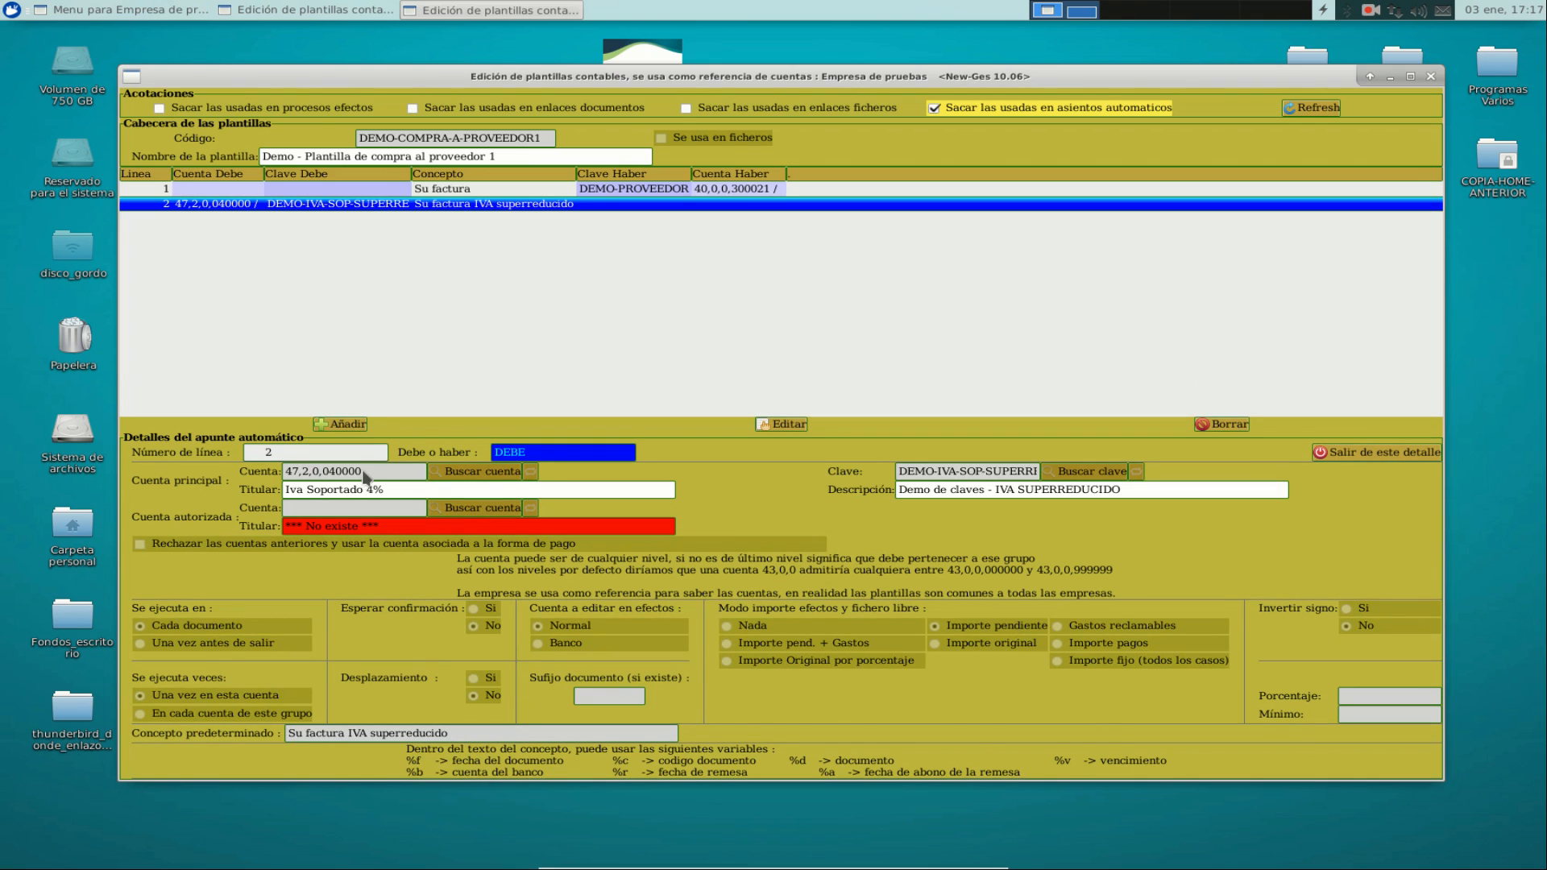
- Add template line 3 with main account 47,2,0,100000 and the key "Demo de claves - IVA REDUCIDO"
{"action": "left_click", "coordinate": [360, 424]}
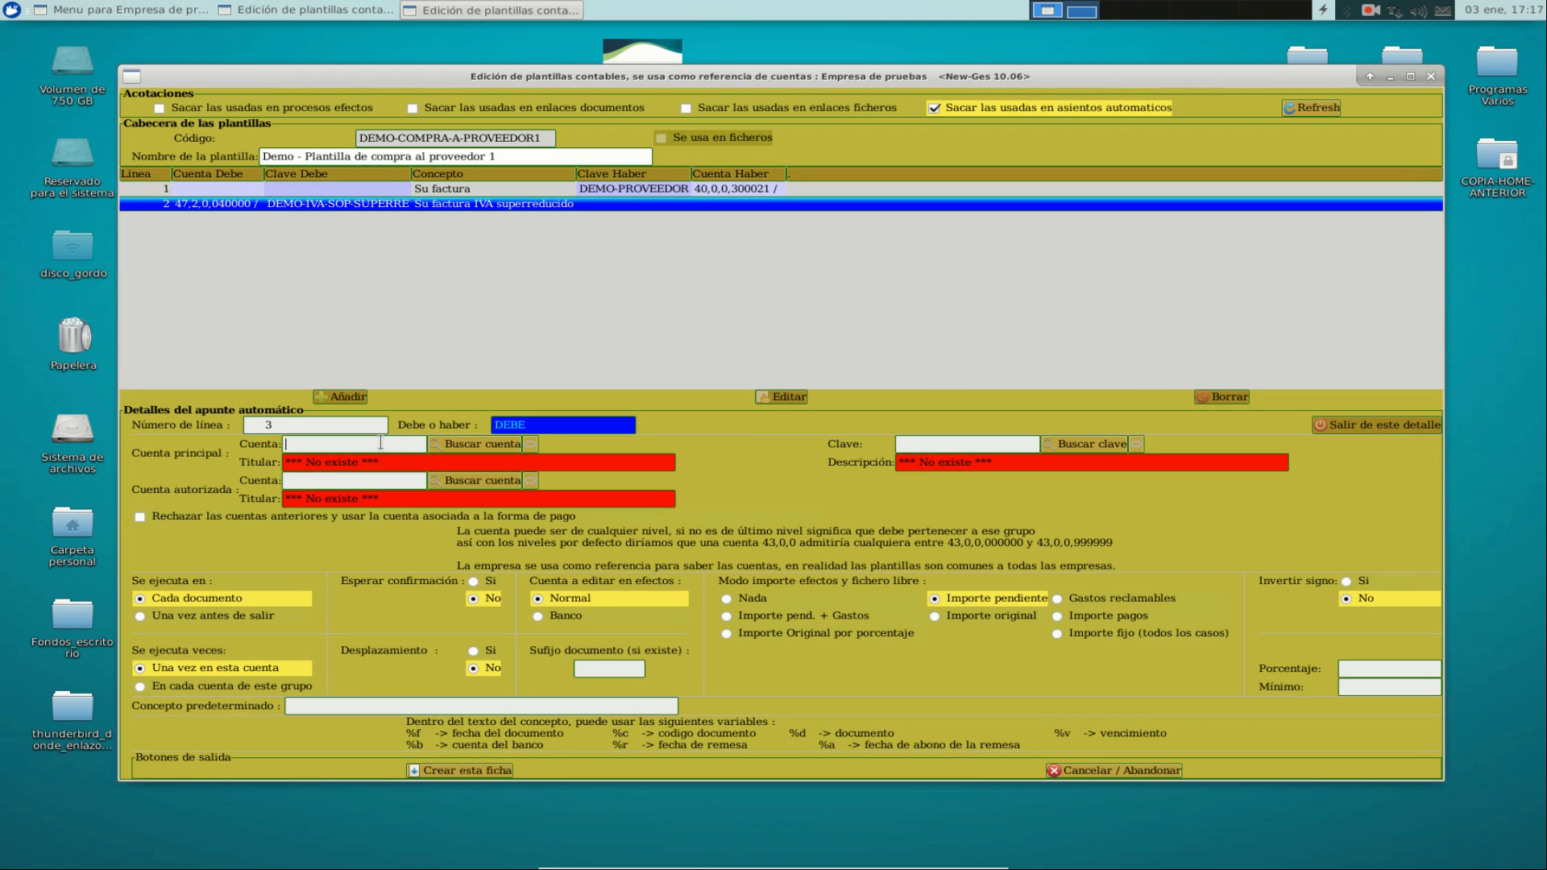
{"action": "type", "text": "47,2,0,100000"}
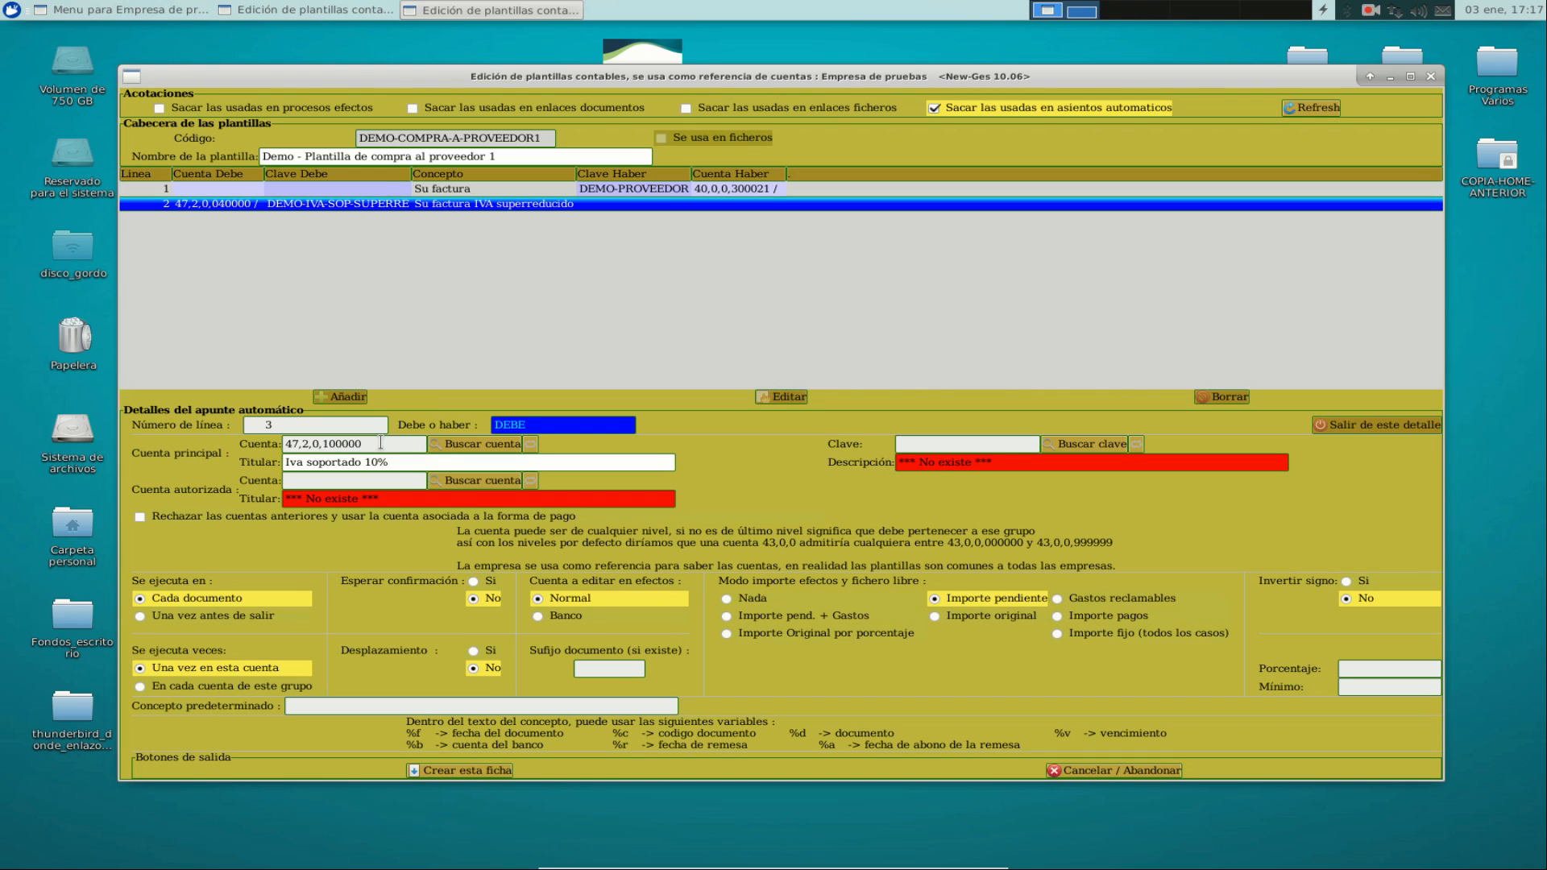
{"action": "left_click", "coordinate": [1072, 448]}
{"action": "type", "text": "demo"}
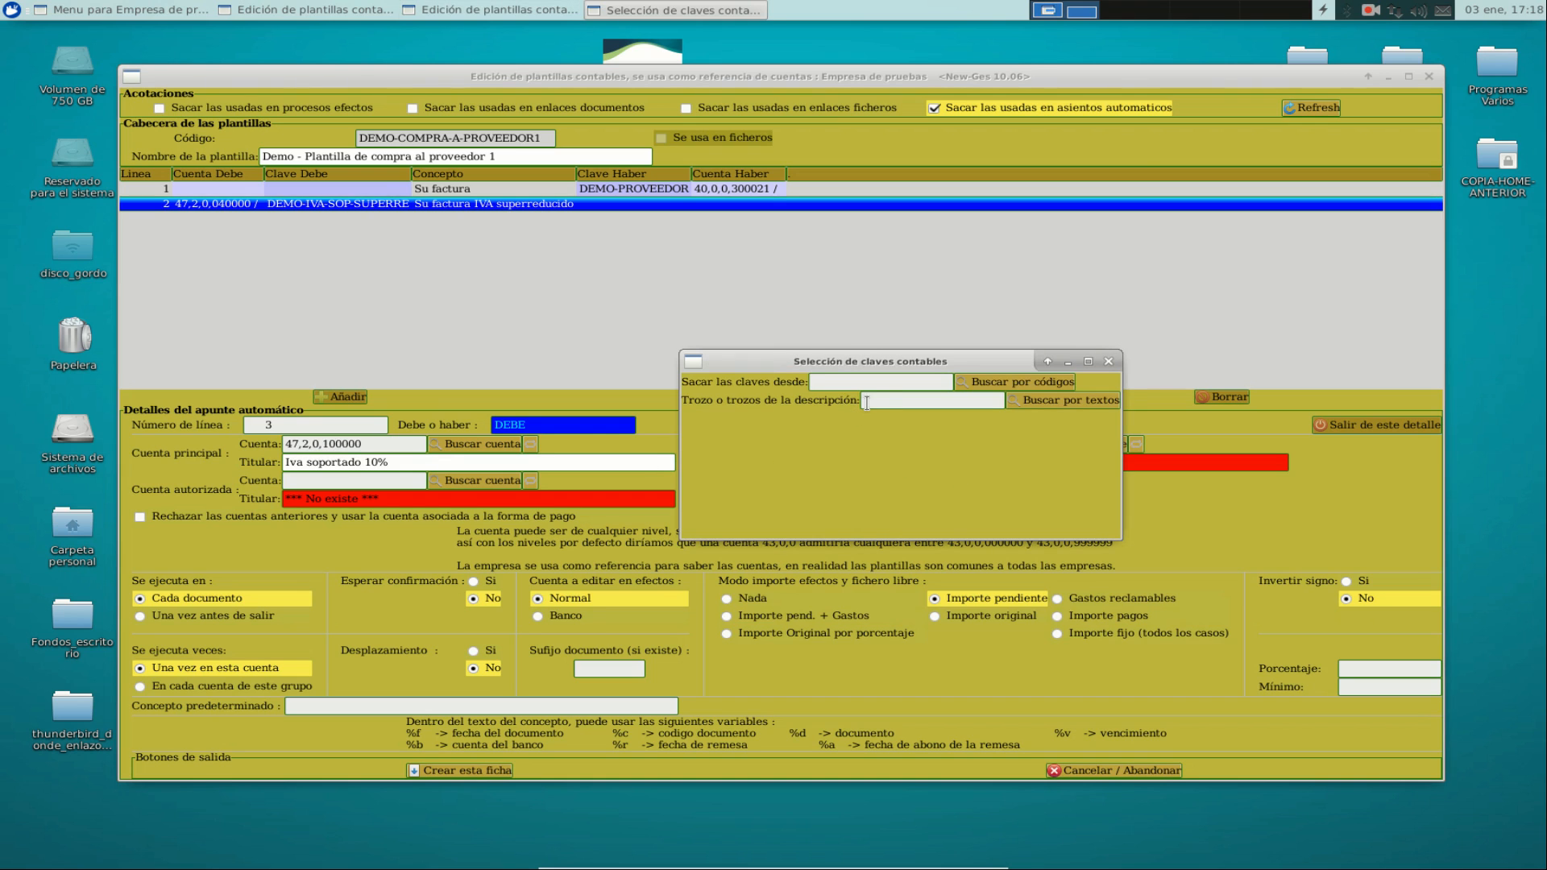
{"action": "key", "text": "Return"}
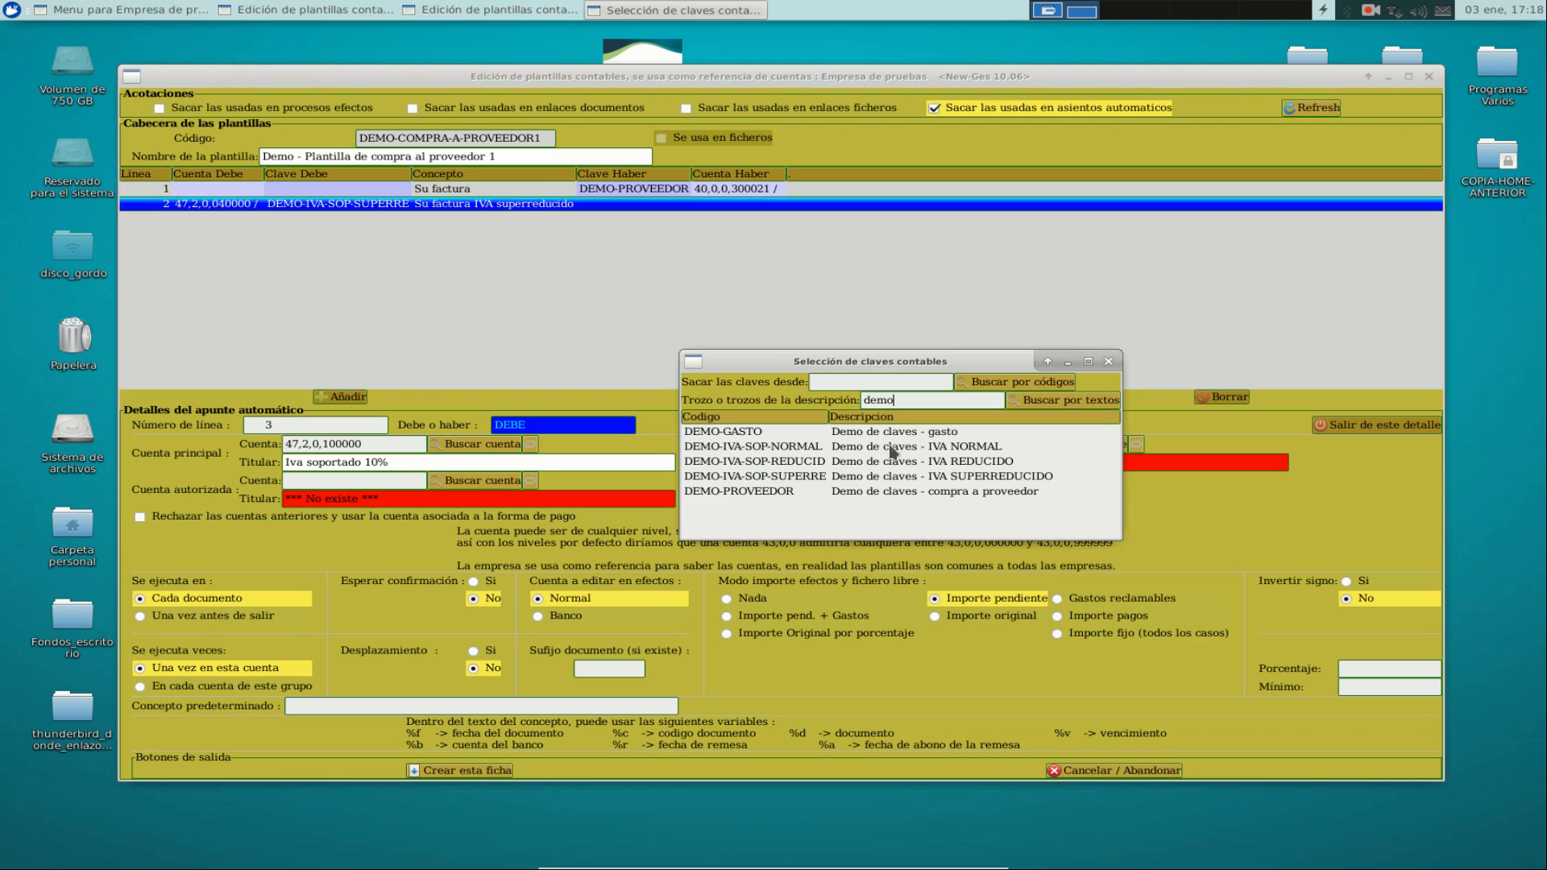
{"action": "double_click", "coordinate": [906, 457]}
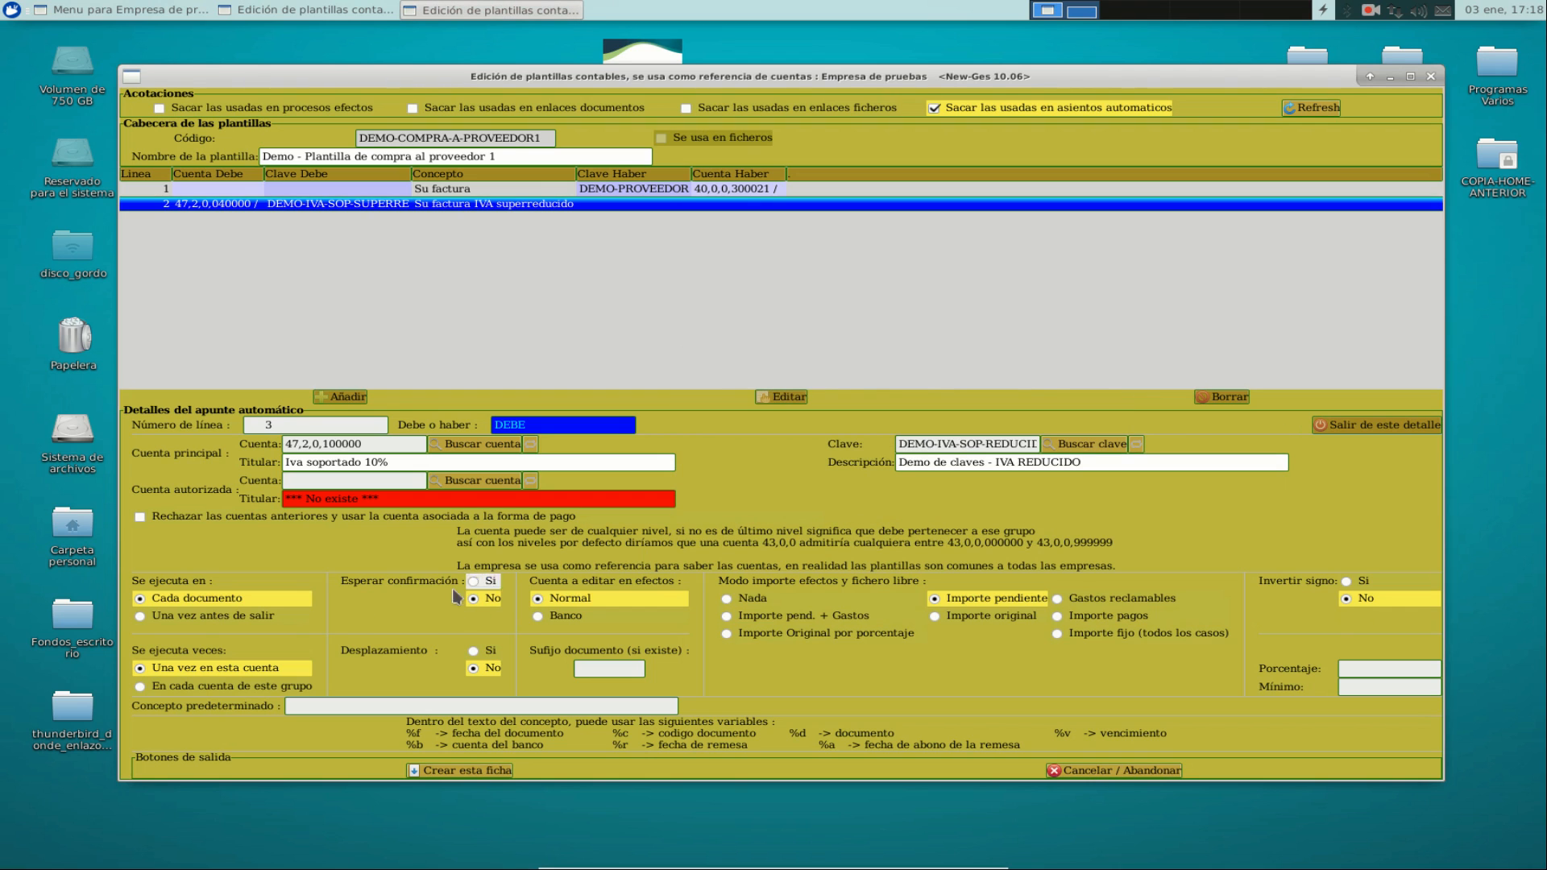
- Set line 3's default concept to "Su factura IVA reducido", reusing the copied text, and create the line
{"action": "left_click", "coordinate": [390, 702]}
{"action": "key", "text": "ctrl+v"}
{"action": "left_click_drag", "start_coordinate": [376, 706], "coordinate": [400, 706]}
{"action": "key", "text": "BackSpace"}
{"action": "key", "text": "BackSpace"}
{"action": "left_click", "coordinate": [457, 770]}
- Add template line 4 with main account 47,2,0,210000 and the key "Demo de claves - IVA NORMAL"
{"action": "left_click", "coordinate": [338, 424]}
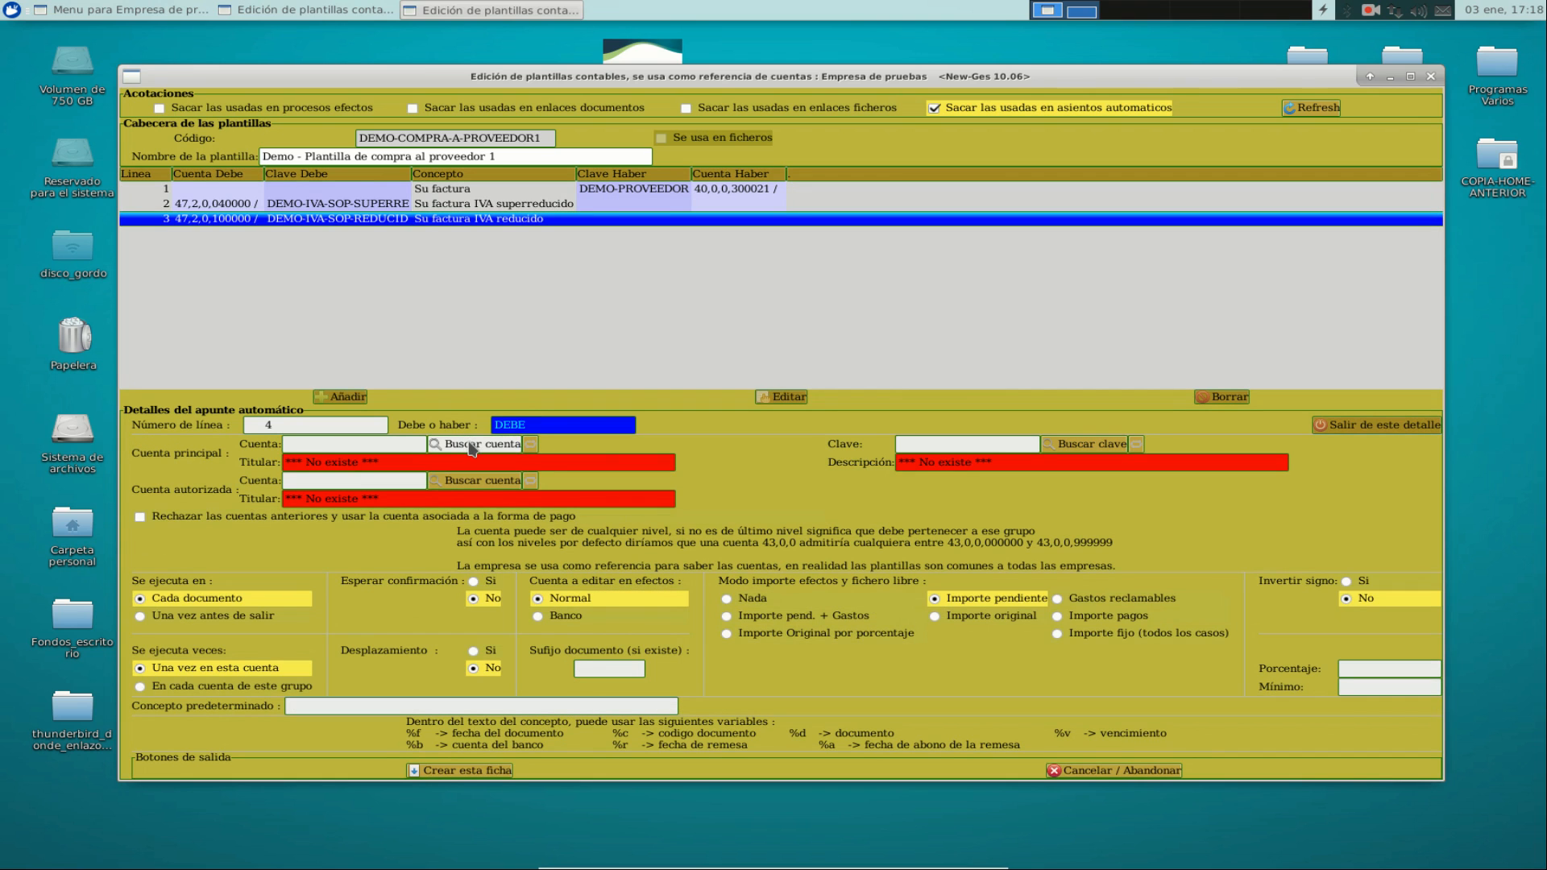
{"action": "left_click", "coordinate": [380, 440]}
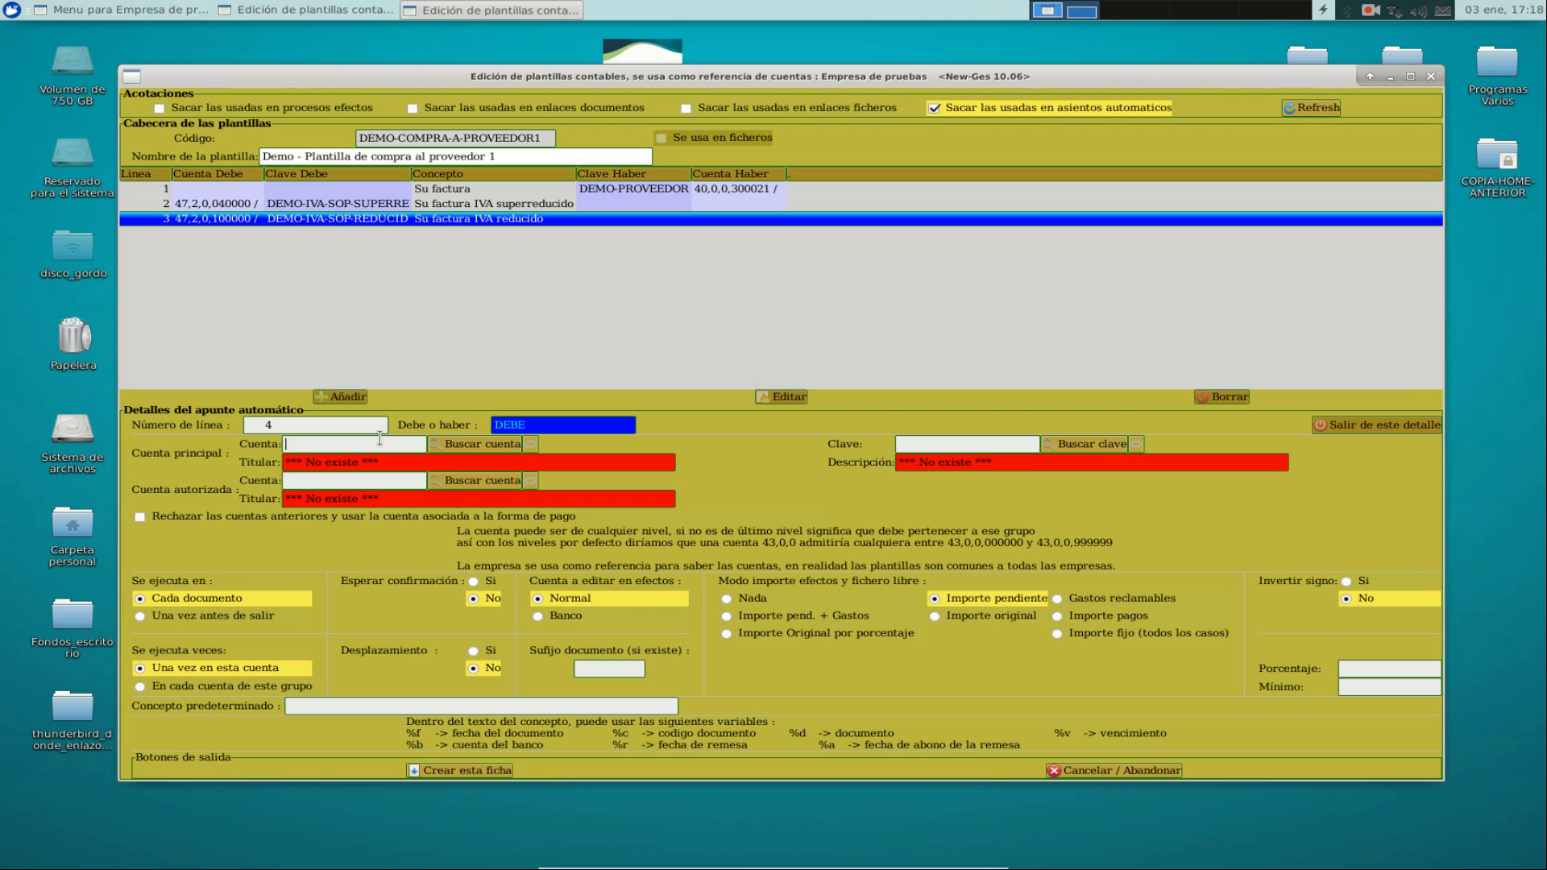
{"action": "type", "text": "47,2,0,0"}
{"action": "type", "text": "10"}
{"action": "key", "text": "Return"}
{"action": "left_click", "coordinate": [1067, 444]}
{"action": "left_click", "coordinate": [956, 401]}
{"action": "type", "text": "demo"}
{"action": "key", "text": "Return"}
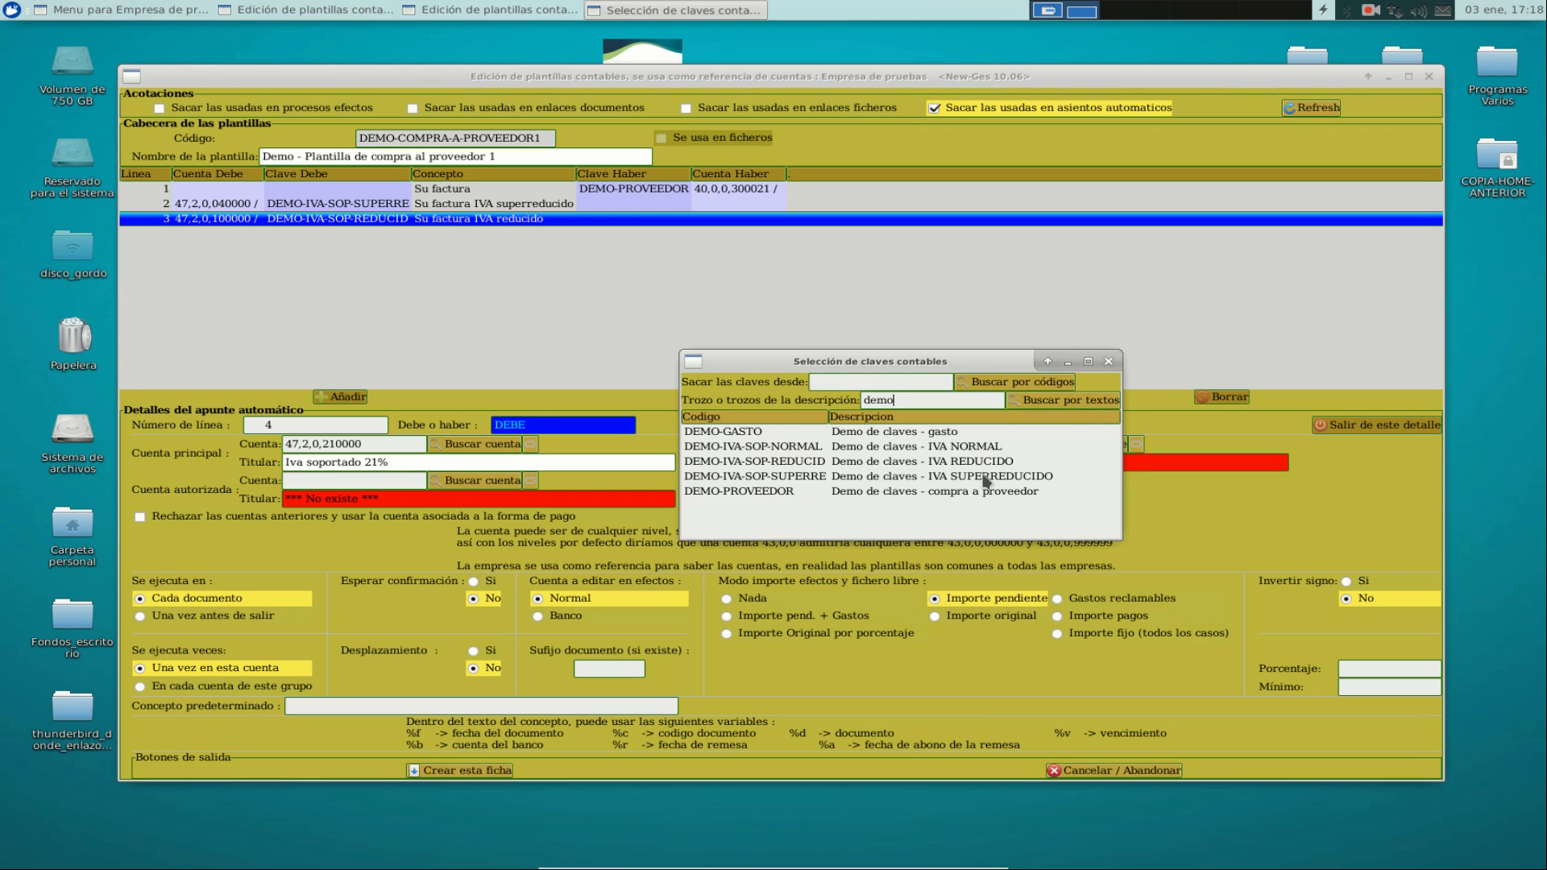
{"action": "double_click", "coordinate": [983, 447]}
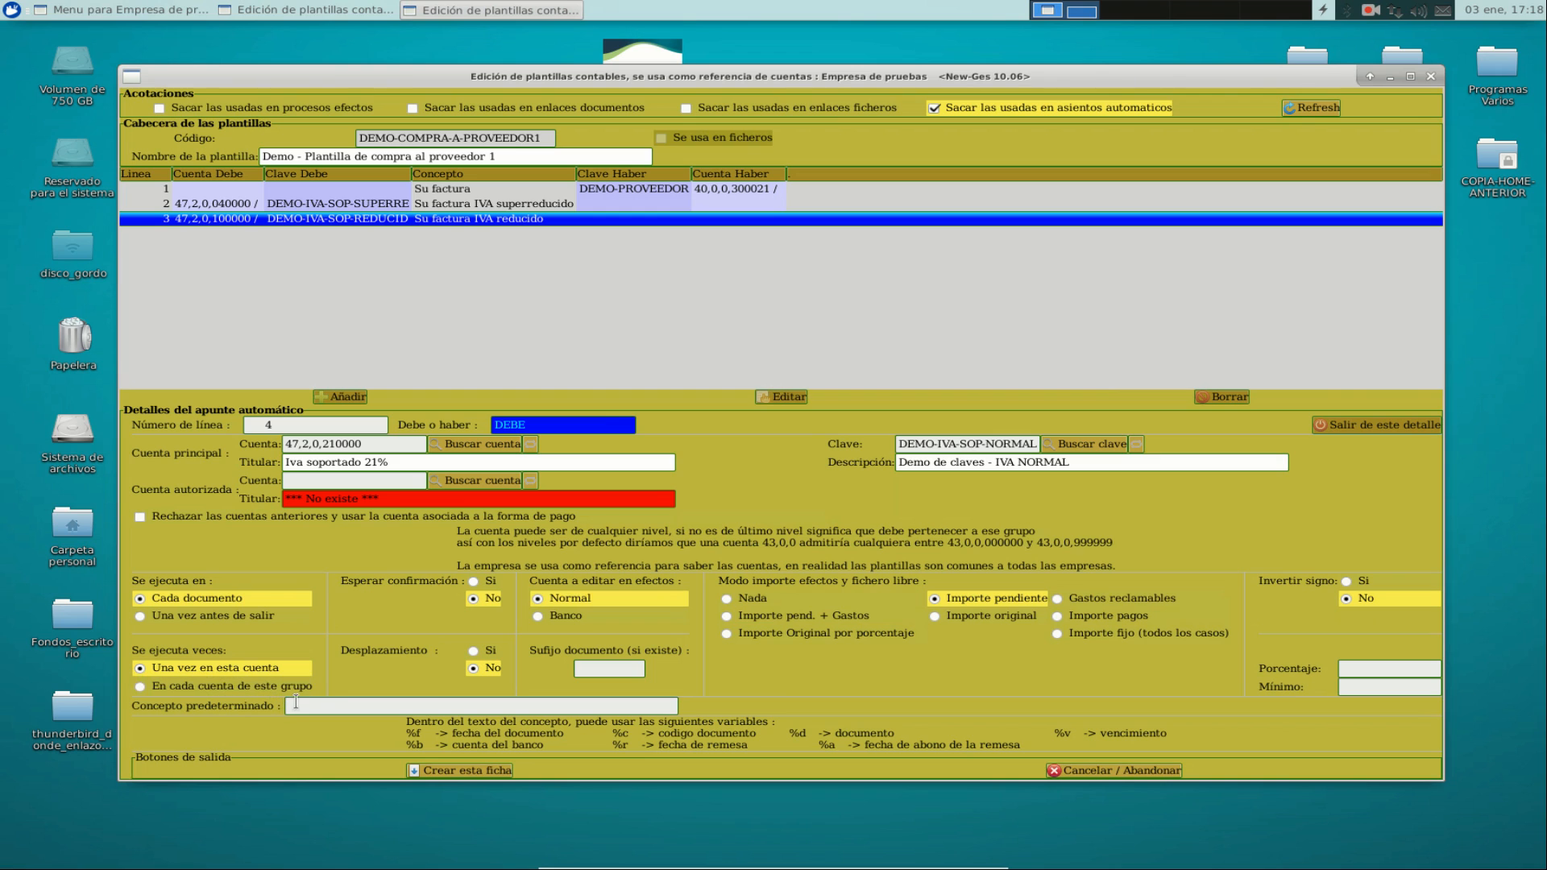
- Set line 4's default concept to "Su factura IVA normal", reusing the copied text, and create the line
{"action": "type", "text": "Su factura IVA superreducido"}
{"action": "left_click_drag", "start_coordinate": [371, 706], "coordinate": [677, 706]}
{"action": "type", "text": "norma"}
{"action": "left_click", "coordinate": [466, 771]}
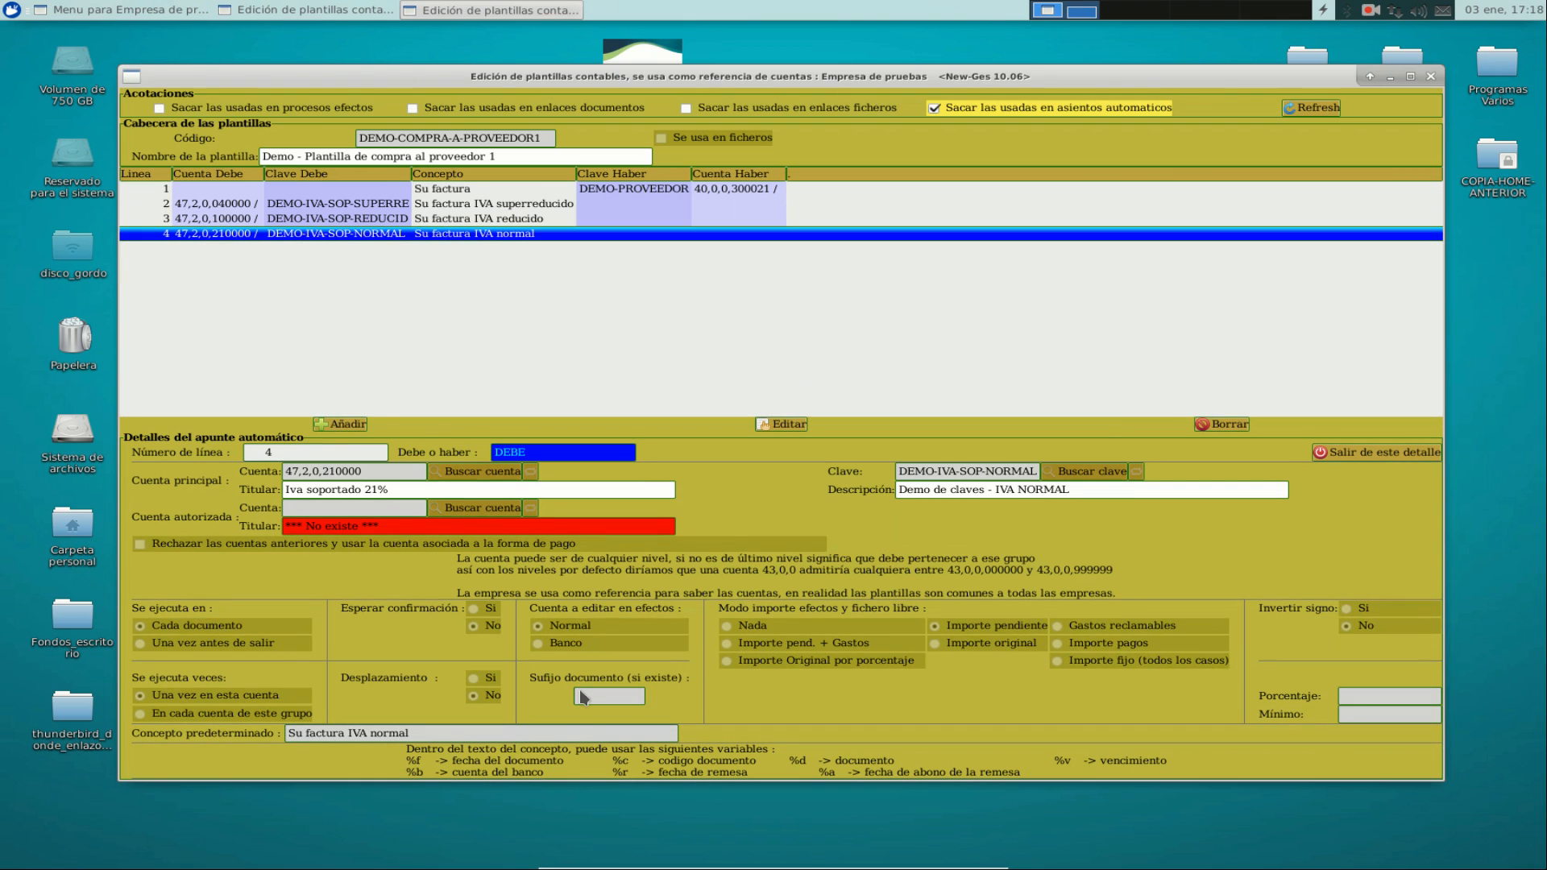
- Add template line 5 with main account 62,0,0,000000 and the key "Demo de claves - gasto"
{"action": "left_click", "coordinate": [339, 424]}
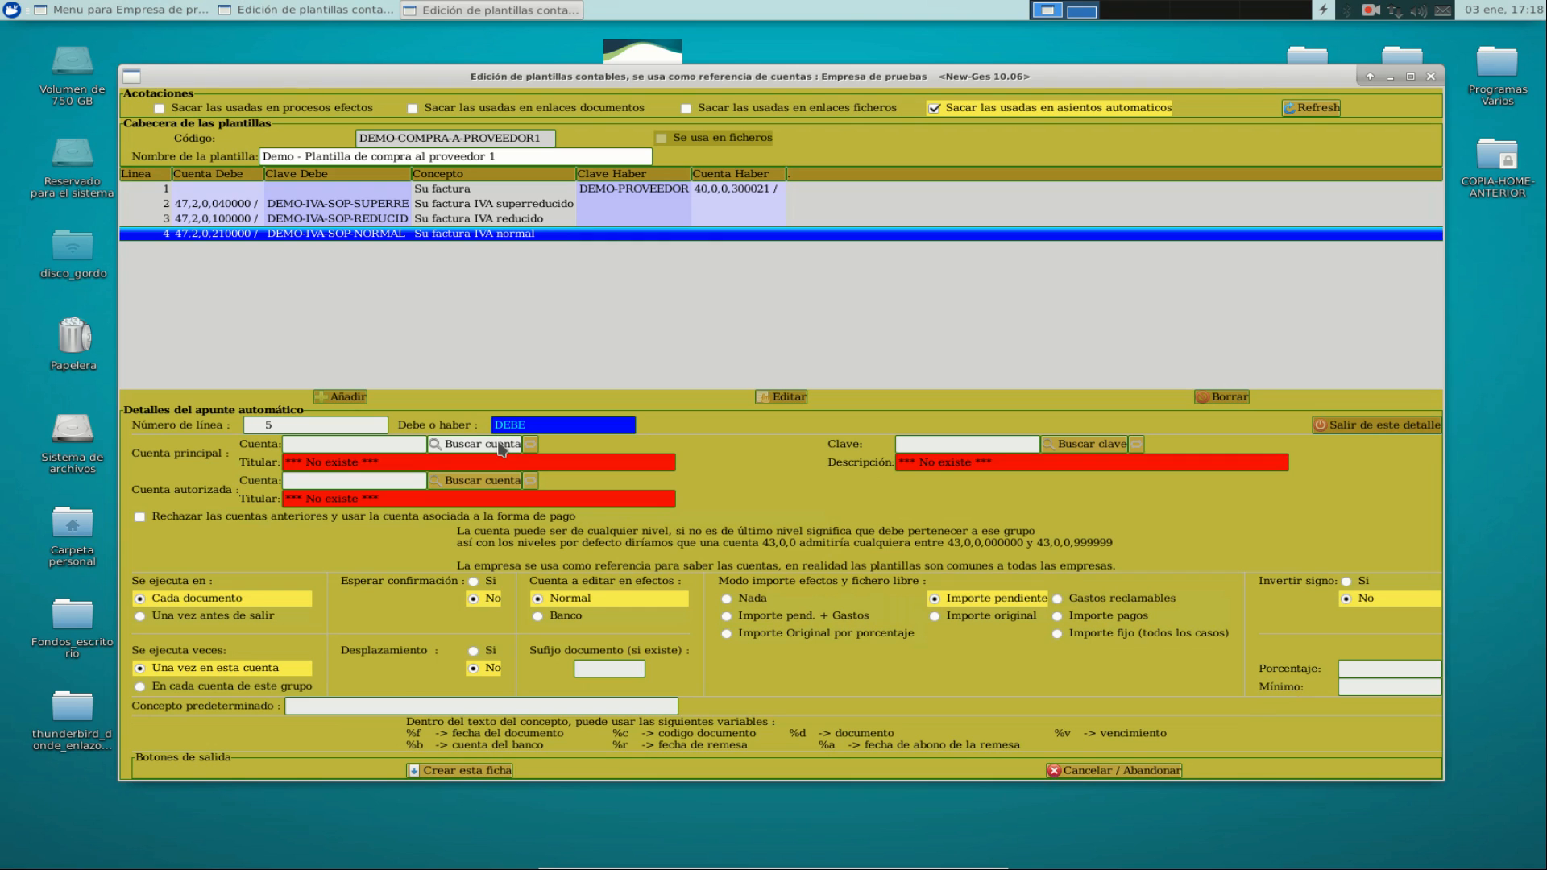
{"action": "left_click", "coordinate": [408, 444]}
{"action": "type", "text": "62,0,0"}
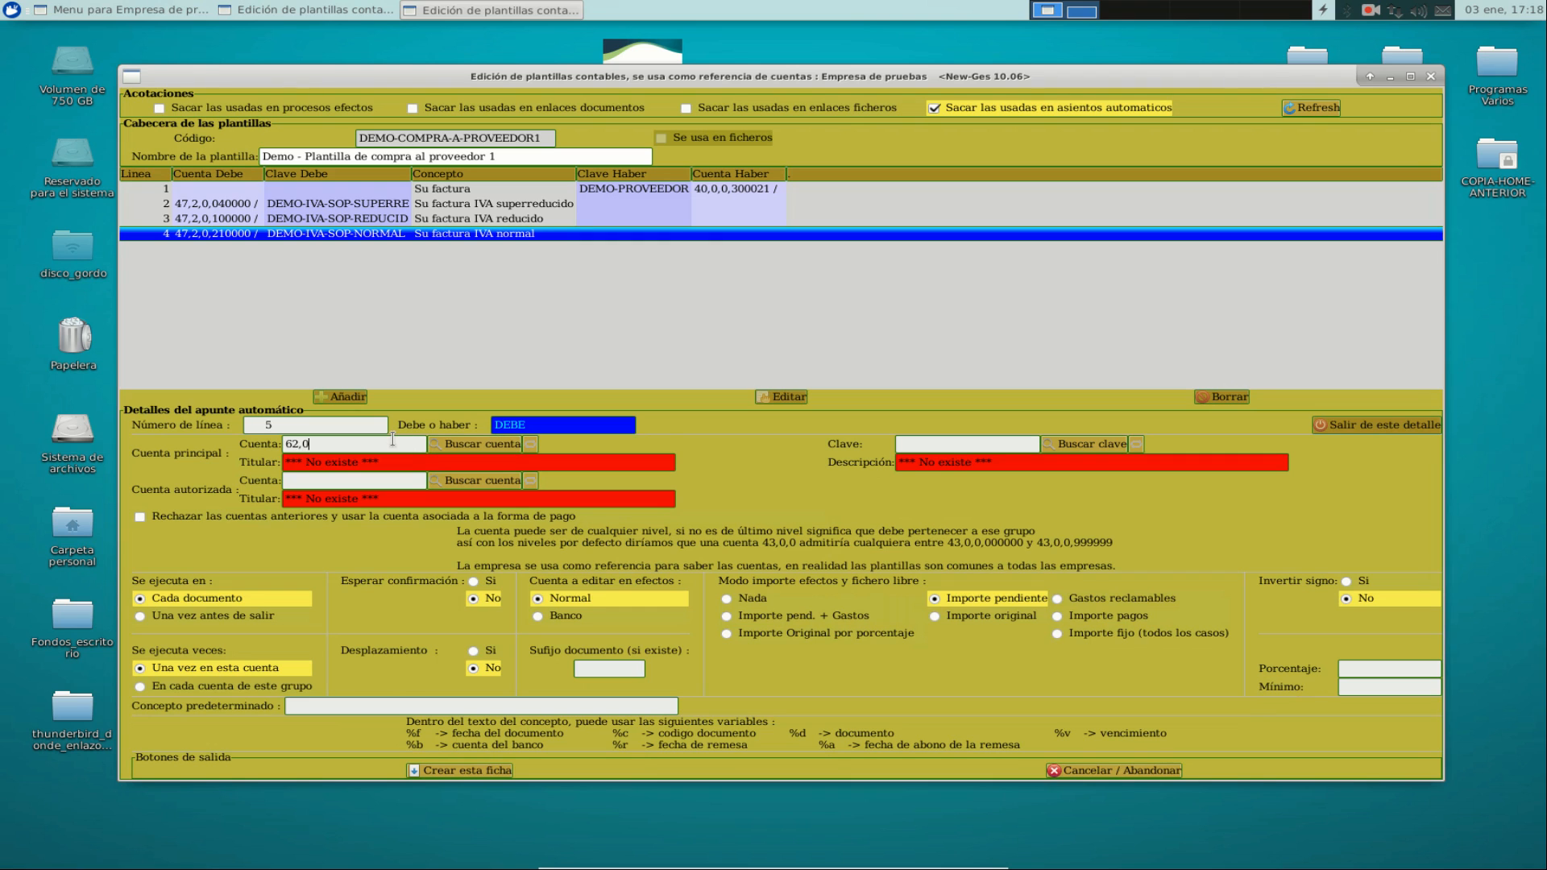
{"action": "key", "text": "Tab"}
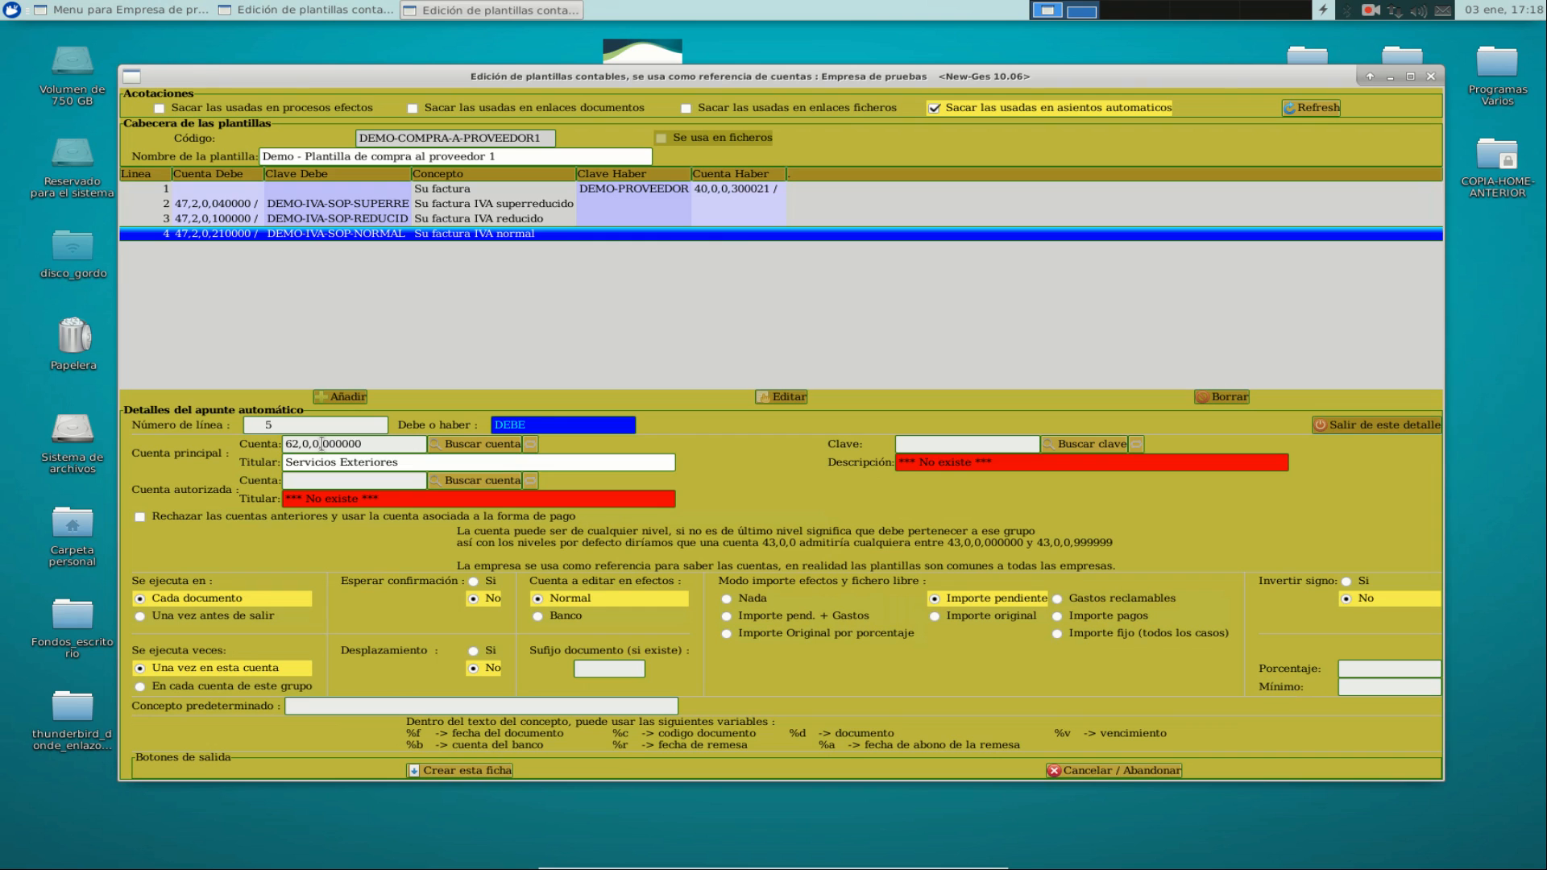
{"action": "left_click", "coordinate": [1059, 446]}
{"action": "left_click", "coordinate": [888, 400]}
{"action": "type", "text": "demo"}
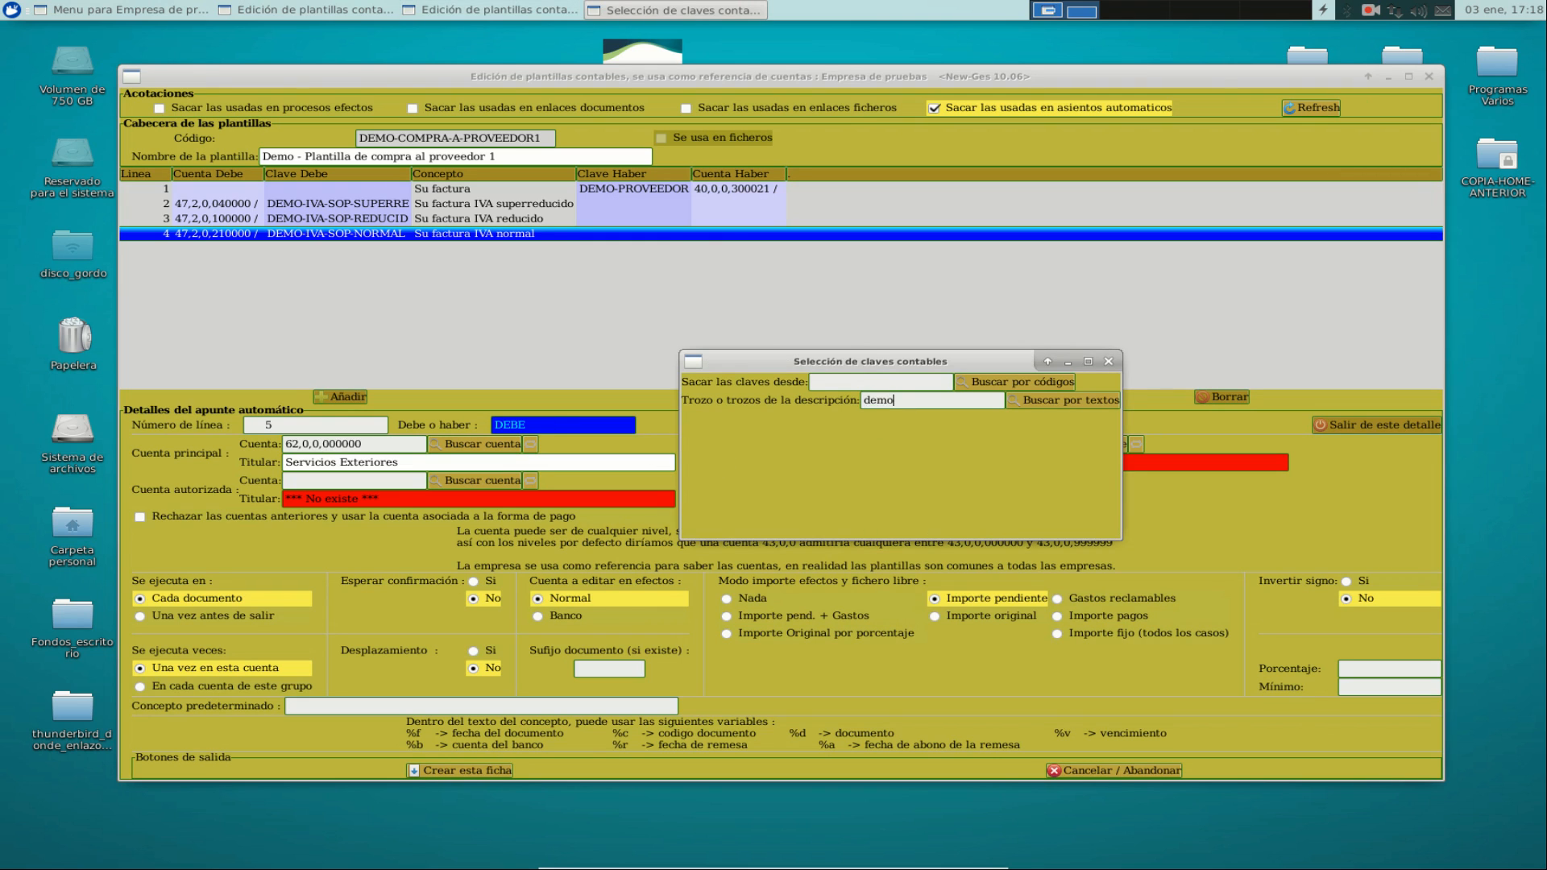
{"action": "key", "text": "Return"}
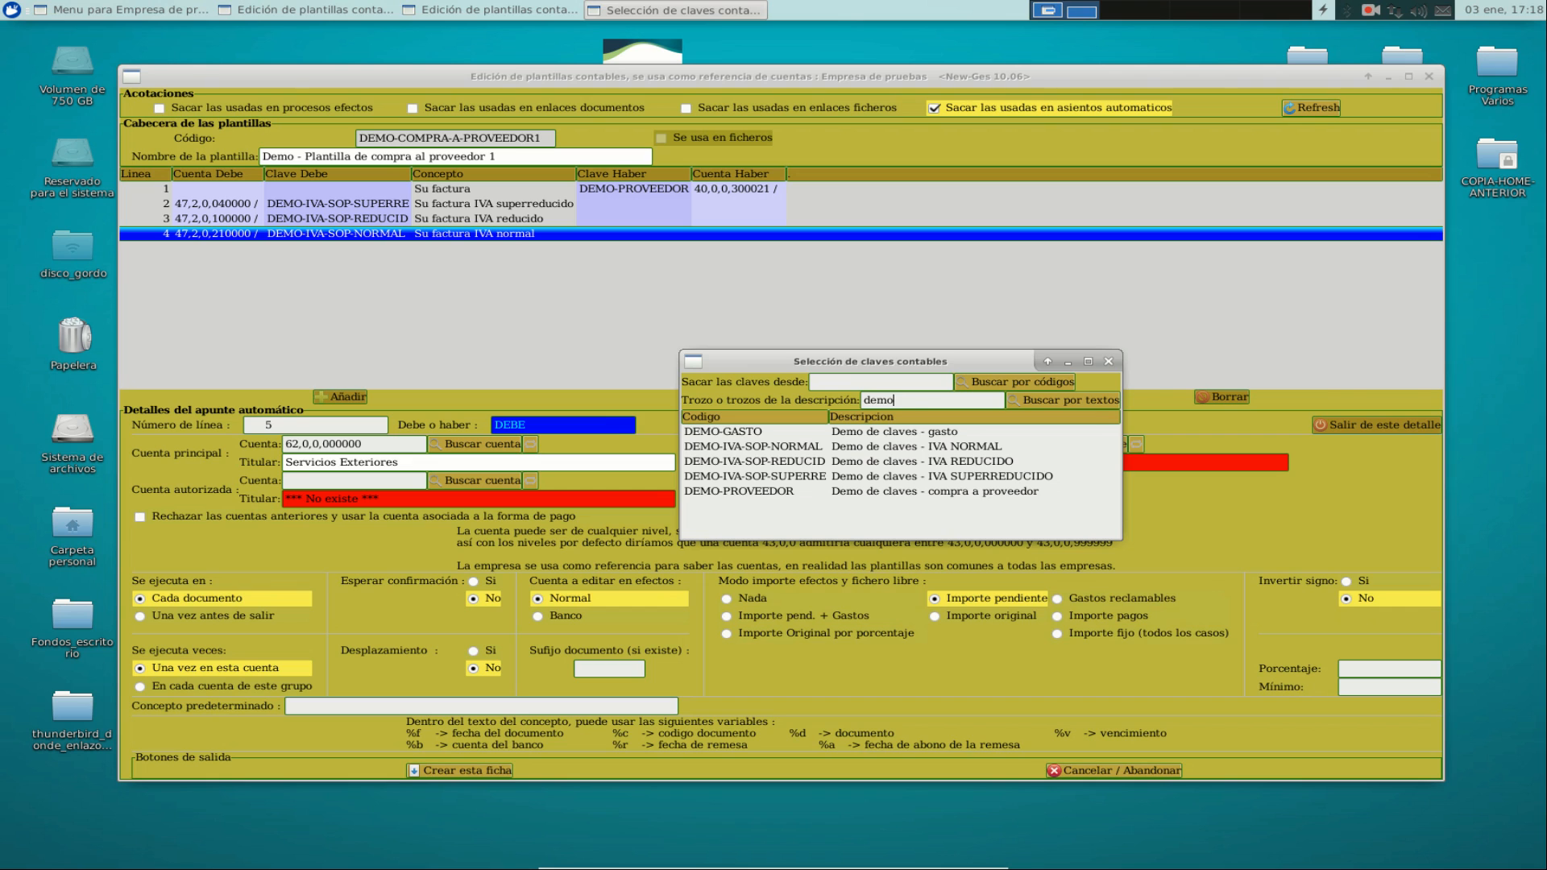
{"action": "double_click", "coordinate": [762, 436]}
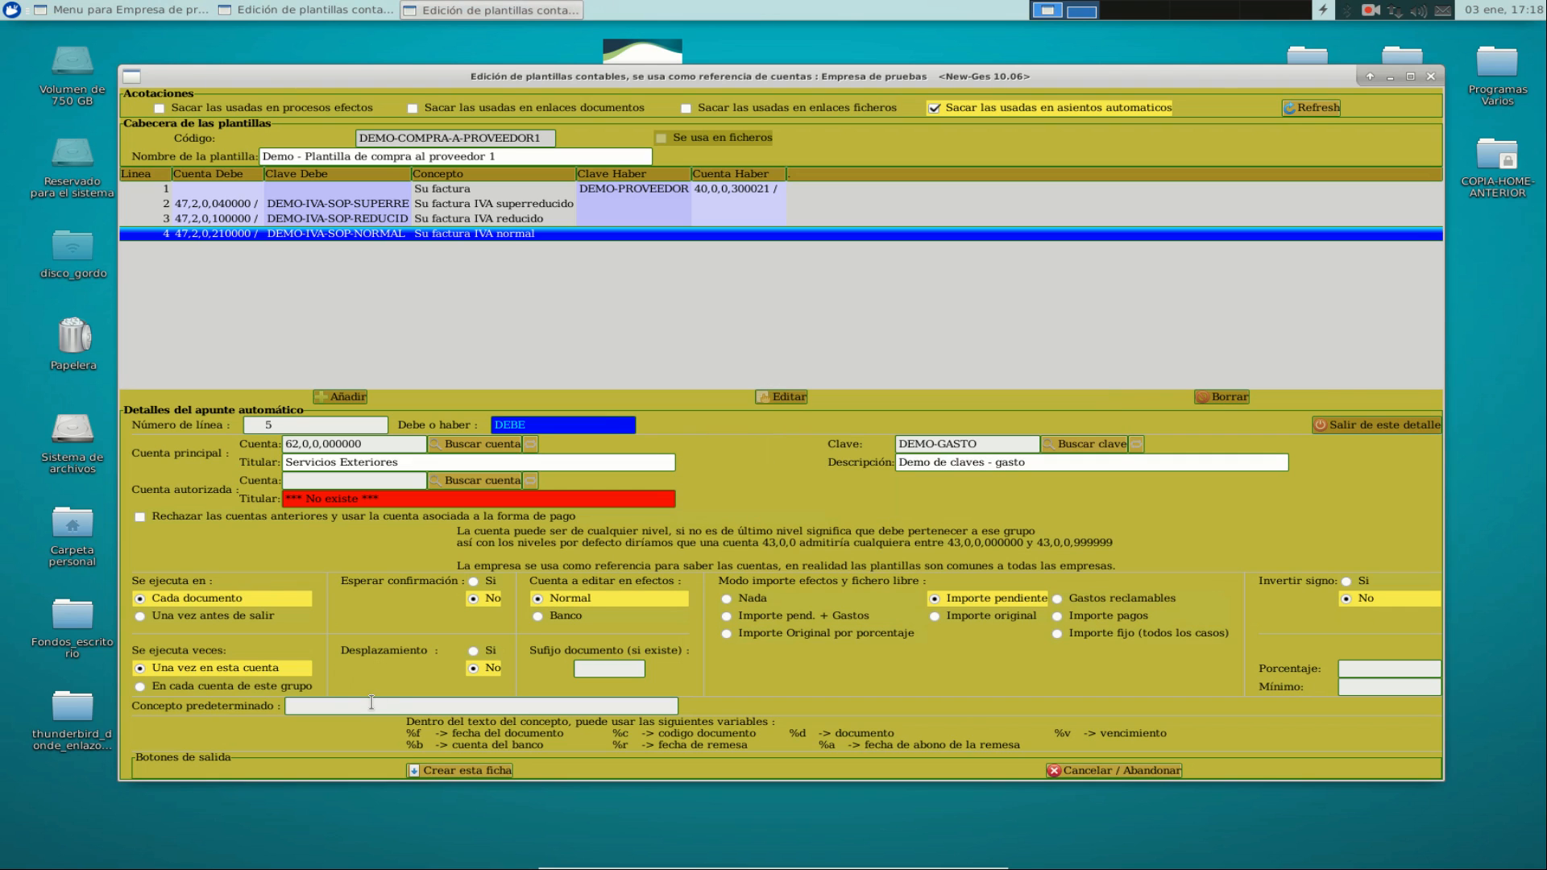
- Set line 5's default concept to "Su factura Base imponible o gasto", adapting the copied text, and create the line
{"action": "type", "text": "Su factura IVA superreducido"}
{"action": "key", "text": "BackSpace"}
{"action": "key", "text": "BackSpace"}
{"action": "key", "text": "BackSpace"}
{"action": "key", "text": "BackSpace"}
{"action": "key", "text": "BackSpace"}
{"action": "key", "text": "BackSpace"}
{"action": "key", "text": "BackSpace"}
{"action": "key", "text": "BackSpace"}
{"action": "key", "text": "BackSpace"}
{"action": "key", "text": "BackSpace"}
{"action": "key", "text": "BackSpace"}
{"action": "key", "text": "BackSpace"}
{"action": "type", "text": "base imp"}
{"action": "key", "text": "BackSpace"}
{"action": "key", "text": "BackSpace"}
{"action": "key", "text": "BackSpace"}
{"action": "key", "text": "BackSpace"}
{"action": "key", "text": "BackSpace"}
{"action": "key", "text": "BackSpace"}
{"action": "key", "text": "BackSpace"}
{"action": "key", "text": "BackSpace"}
{"action": "key", "text": "BackSpace"}
{"action": "key", "text": "BackSpace"}
{"action": "key", "text": "BackSpace"}
{"action": "key", "text": "BackSpace"}
{"action": "type", "text": "Base imponible o gast"}
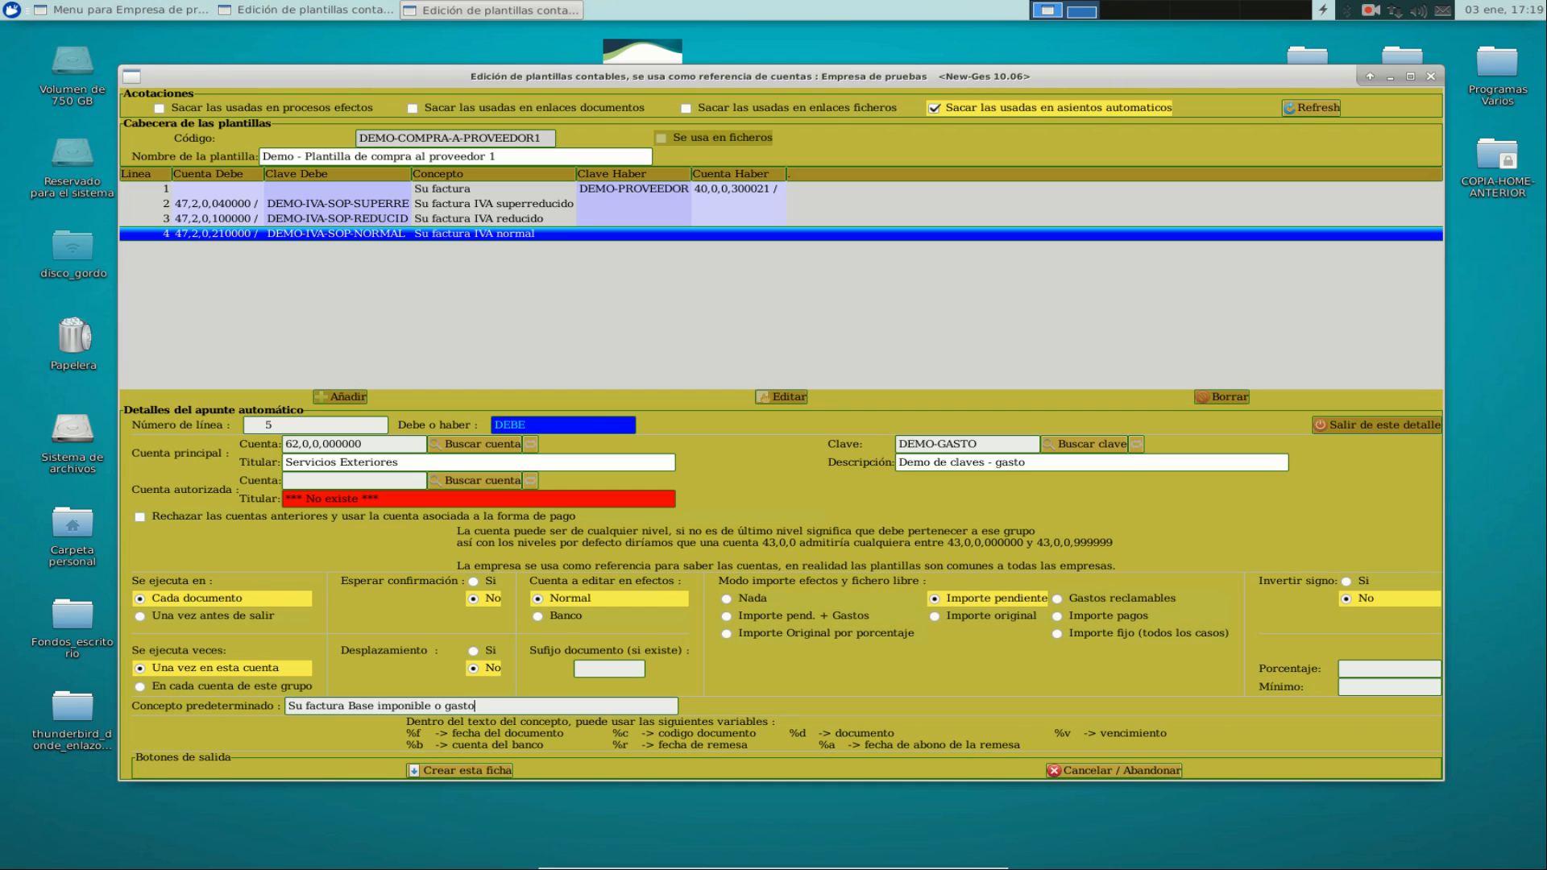
{"action": "left_click", "coordinate": [470, 770]}
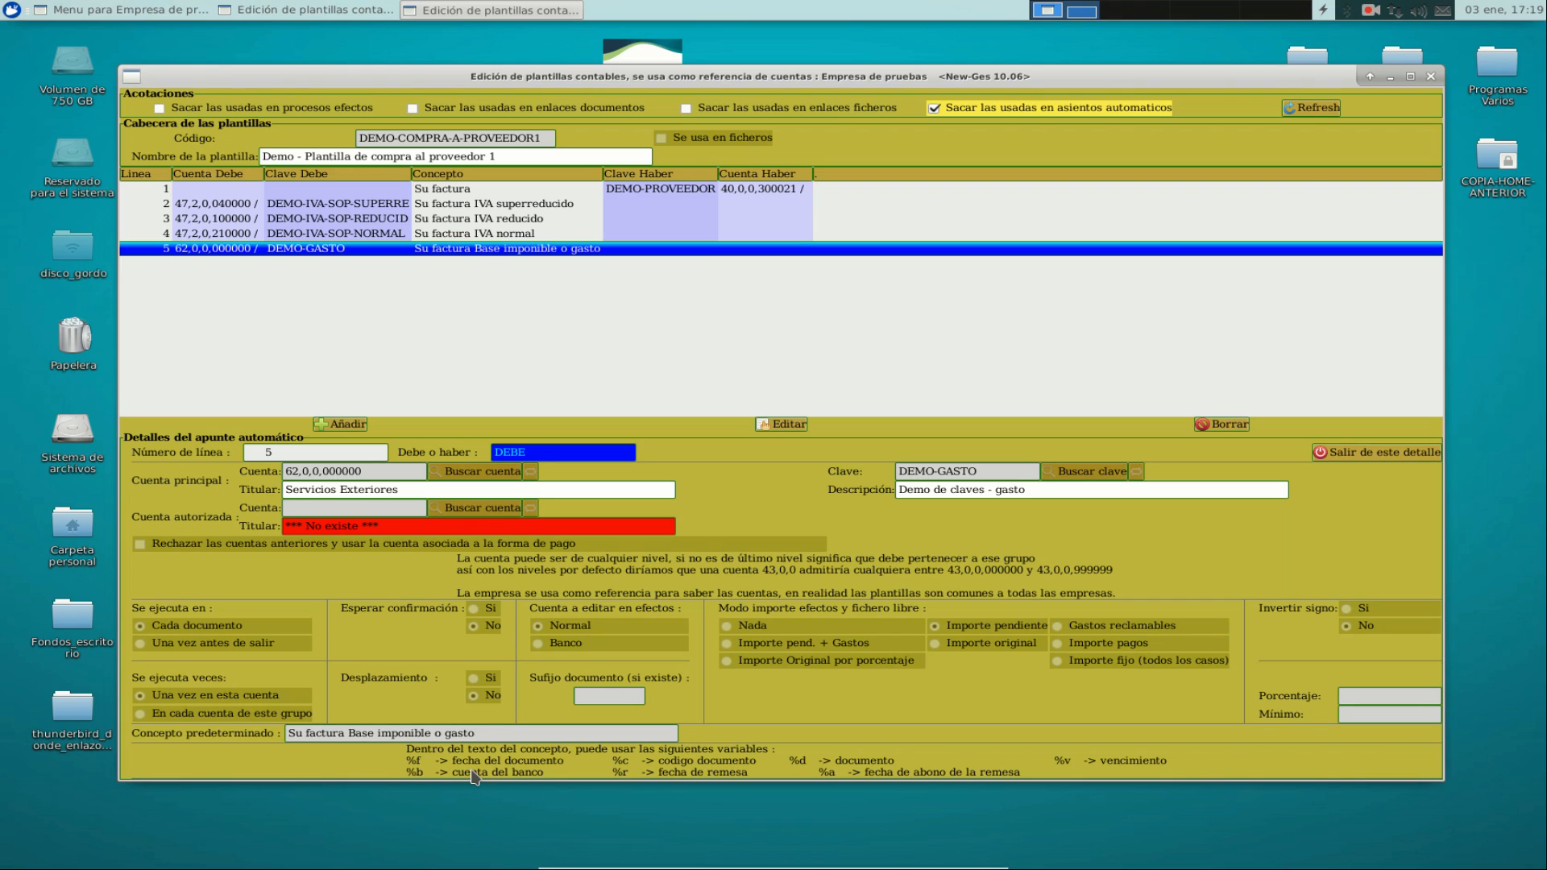
- Close the template editor and start an automatic entry in the accounting journal with the template DEMO-COMPRA-A-PROVEEDOR1
{"action": "left_click", "coordinate": [1431, 77]}
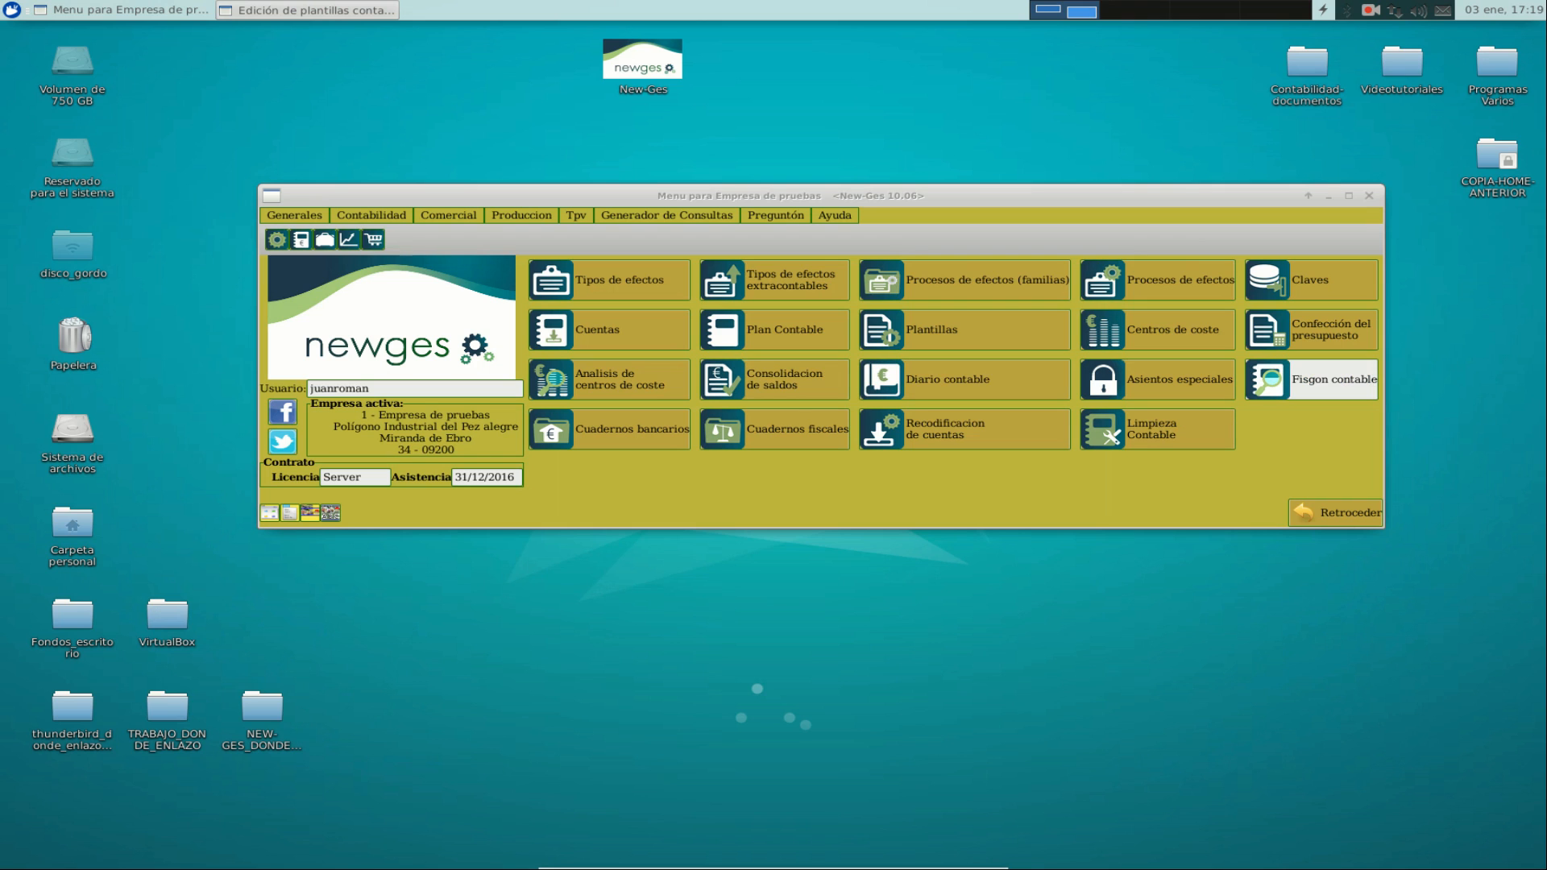
{"action": "left_click", "coordinate": [871, 372]}
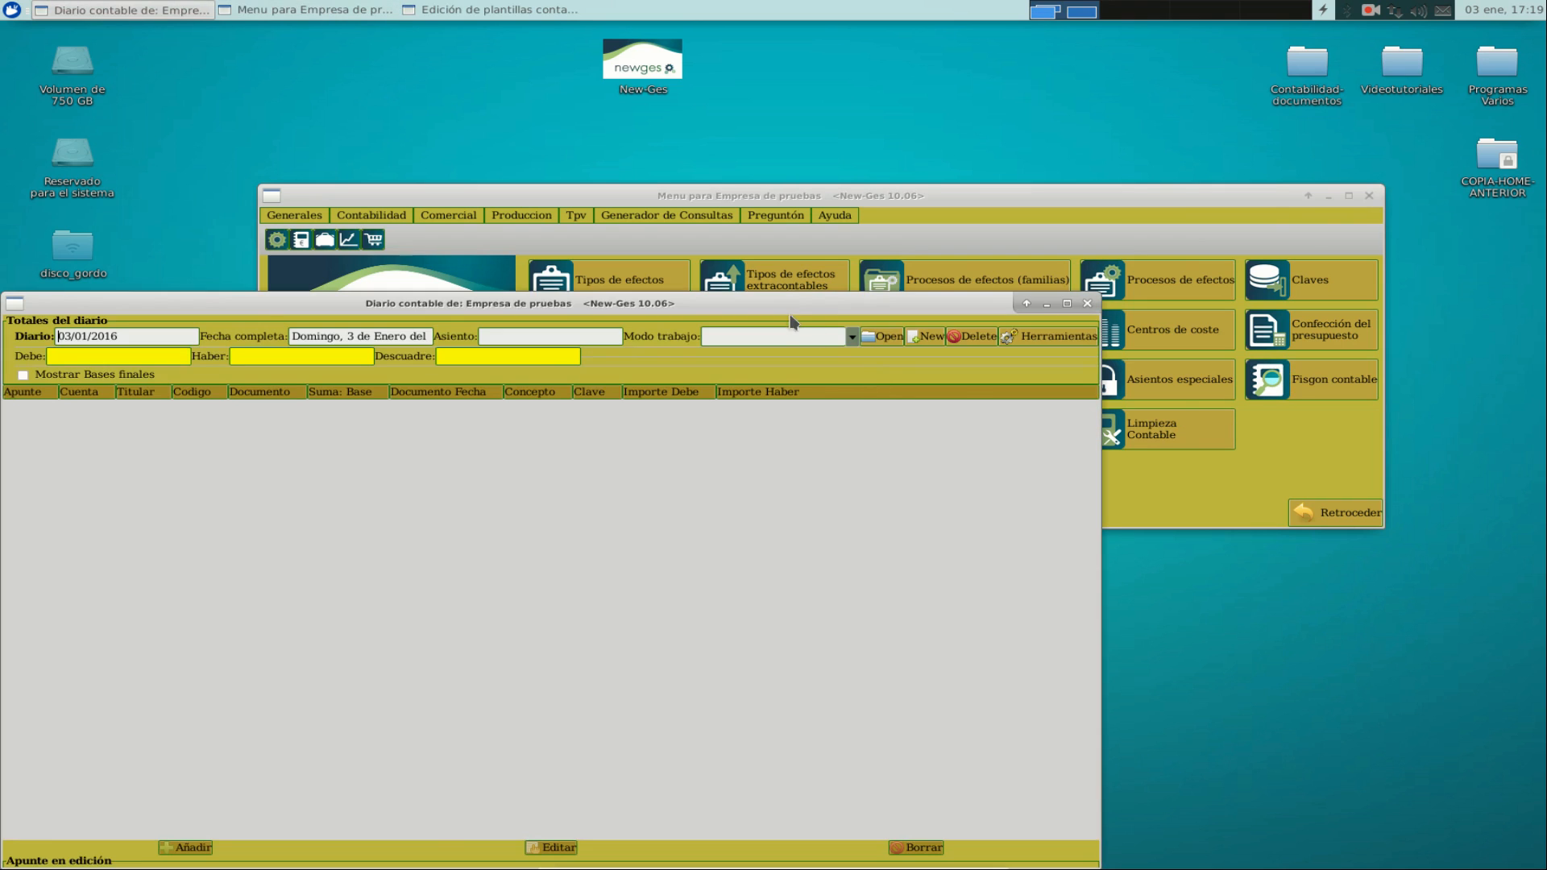
{"action": "left_click", "coordinate": [1028, 212]}
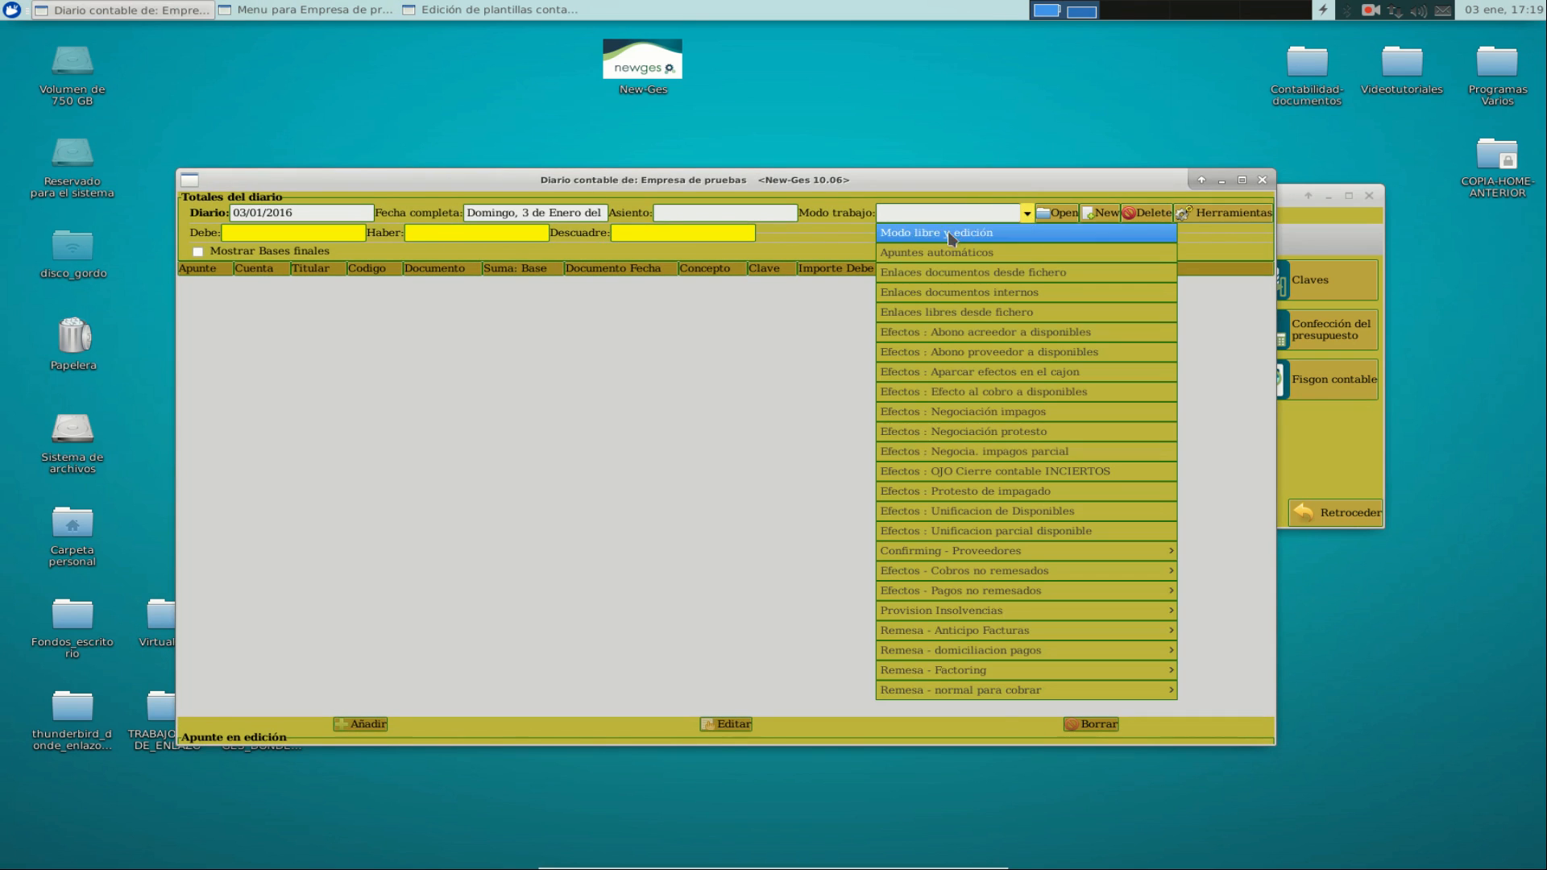
{"action": "left_click", "coordinate": [954, 253]}
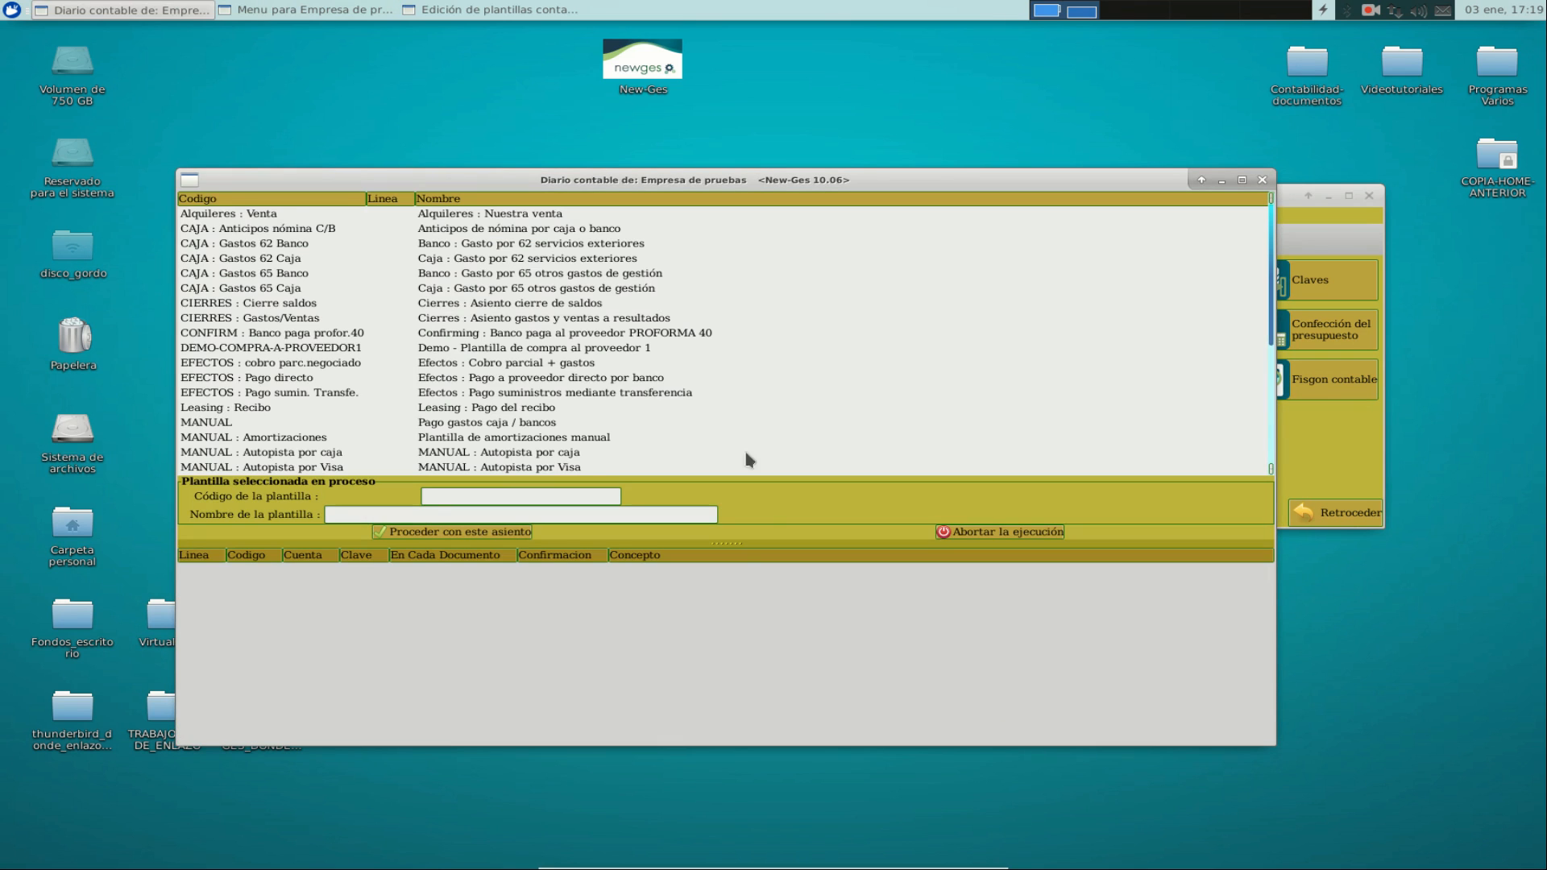
{"action": "left_click_drag", "start_coordinate": [627, 173], "coordinate": [627, 88]}
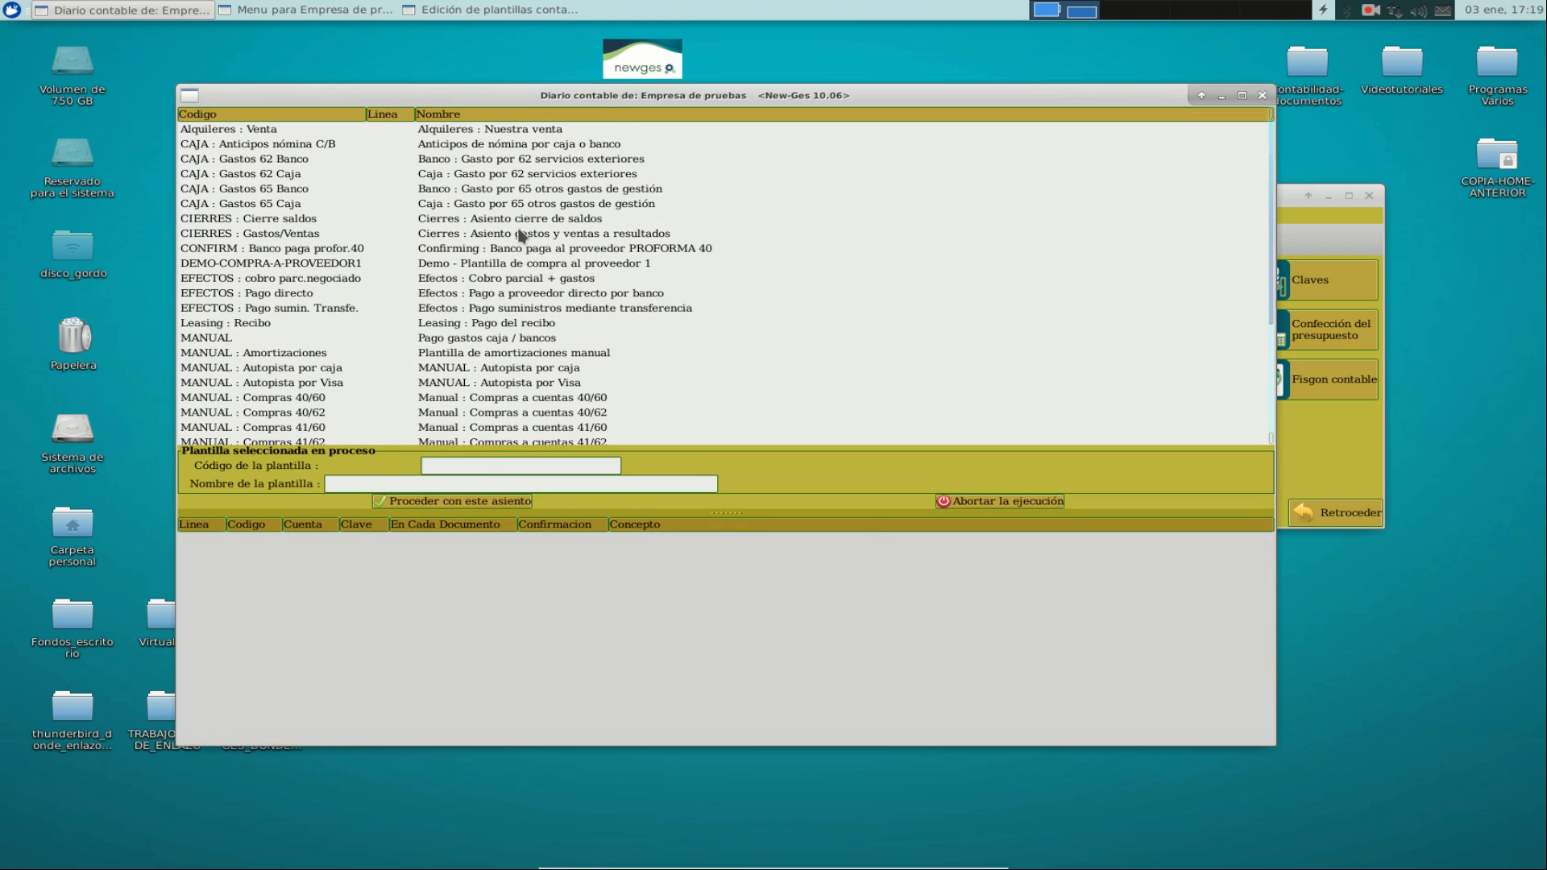
{"action": "left_click", "coordinate": [319, 265]}
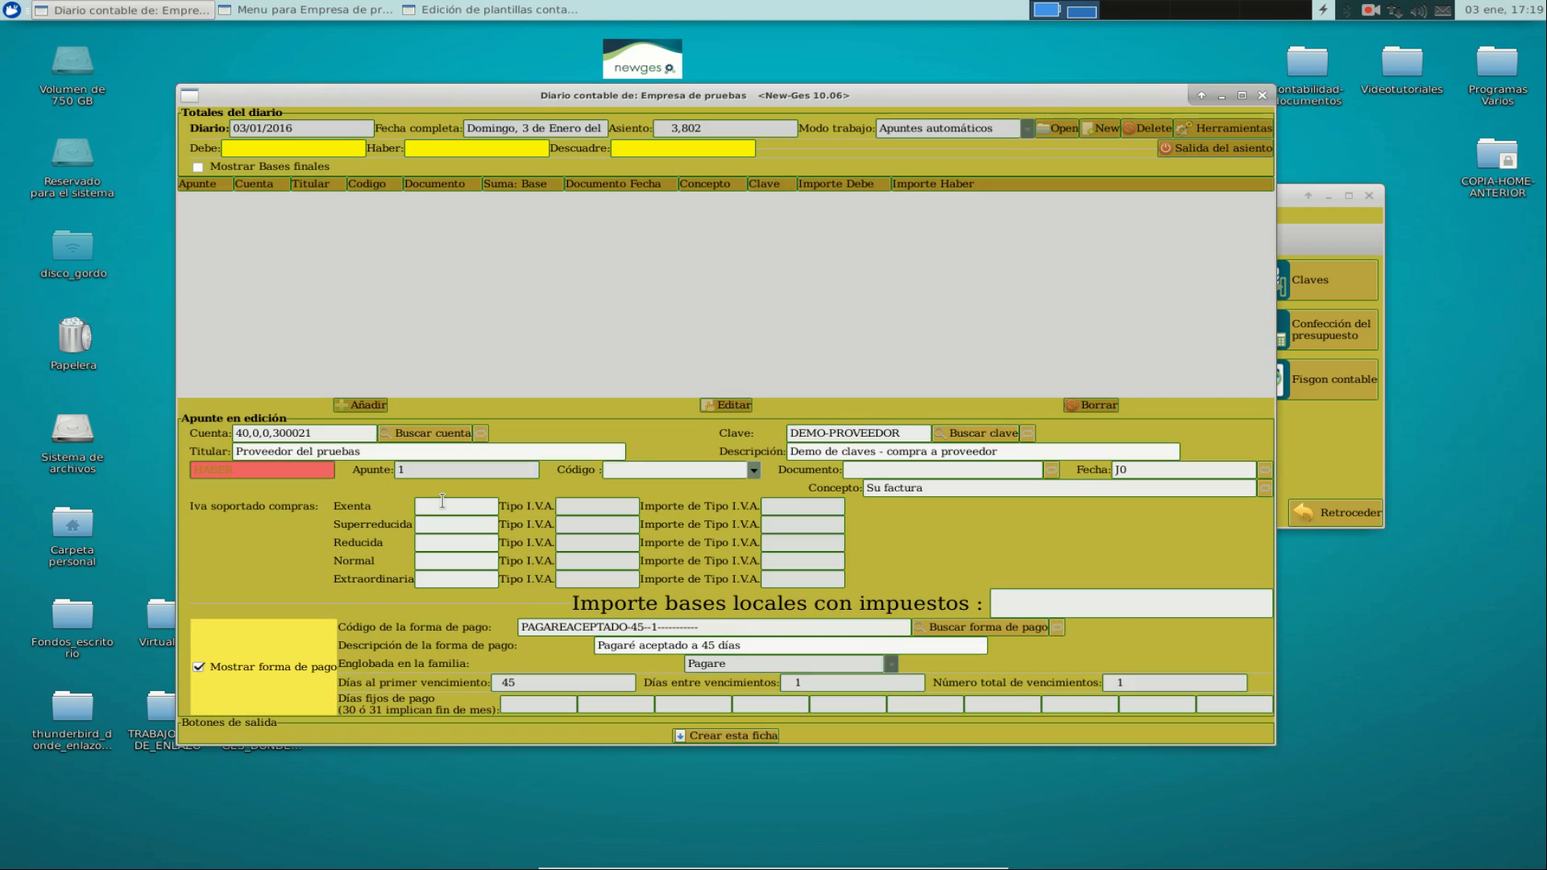
- Enter the purchase's taxable bases: 100 € superreduced, 200 € reduced and 300 € normal VAT
{"action": "left_click", "coordinate": [436, 504]}
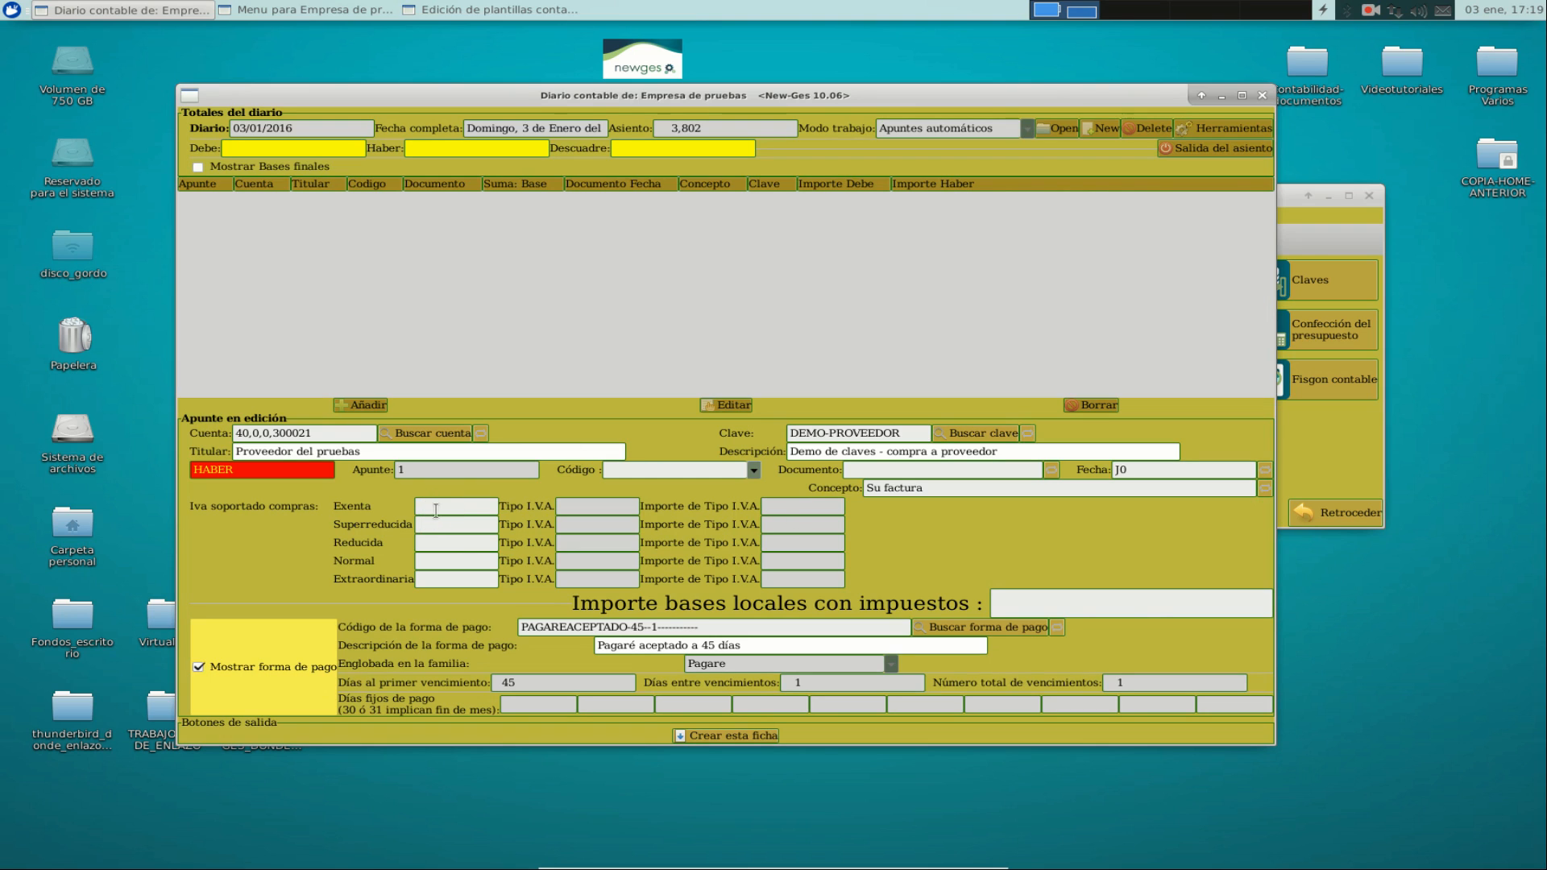
{"action": "left_click", "coordinate": [430, 525]}
{"action": "type", "text": "100"}
{"action": "key", "text": "Tab"}
{"action": "type", "text": "200"}
{"action": "key", "text": "Tab"}
{"action": "type", "text": "300"}
{"action": "key", "text": "Tab"}
- Set the entry's document to "Factura-123" and its date to 03/01/2016
{"action": "left_click", "coordinate": [990, 468]}
{"action": "type", "text": "fAC"}
{"action": "key", "text": "BackSpace"}
{"action": "key", "text": "BackSpace"}
{"action": "type", "text": "Factura"}
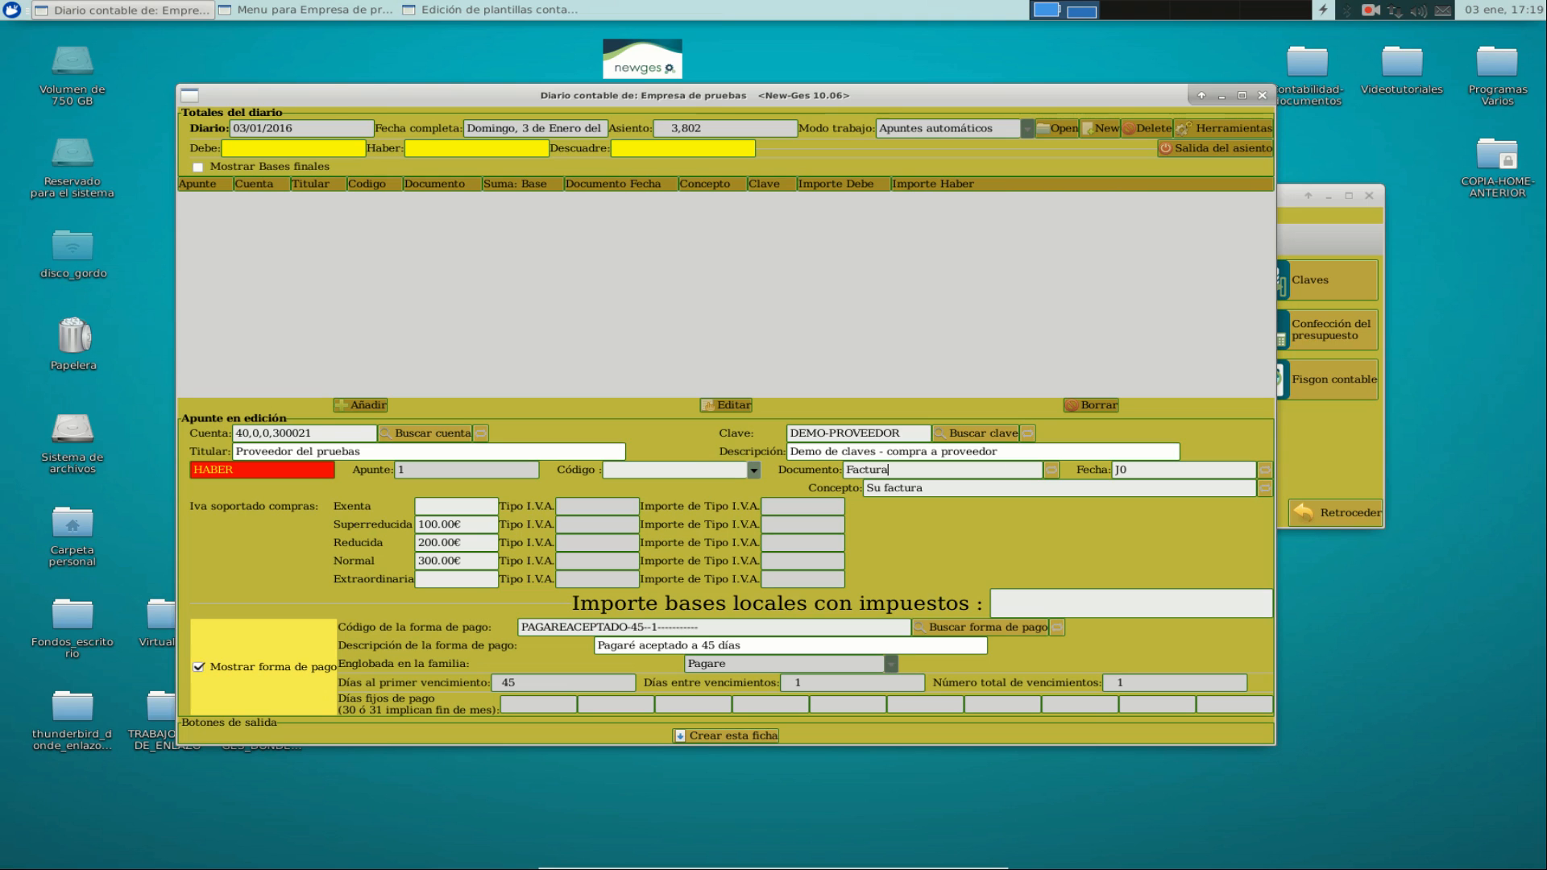
{"action": "left_click", "coordinate": [1175, 466]}
{"action": "left_click", "coordinate": [1140, 466]}
{"action": "type", "text": "03/01/2016"}
{"action": "key", "text": "Return"}
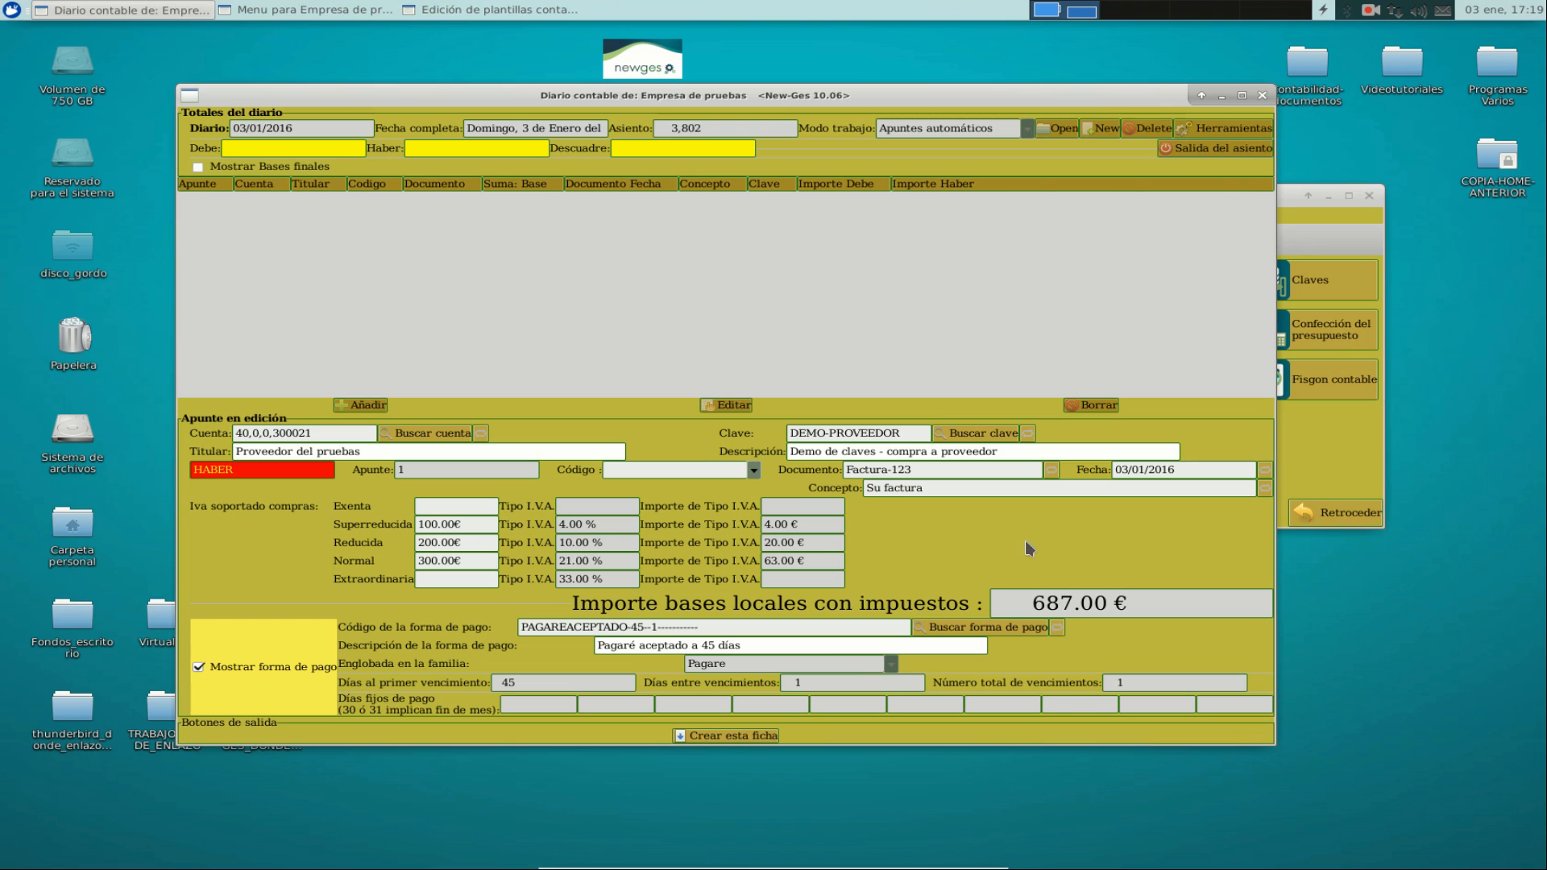
- Create the purchase entry, decline running the template again, and widen the journal to show all its columns
{"action": "left_click", "coordinate": [755, 734]}
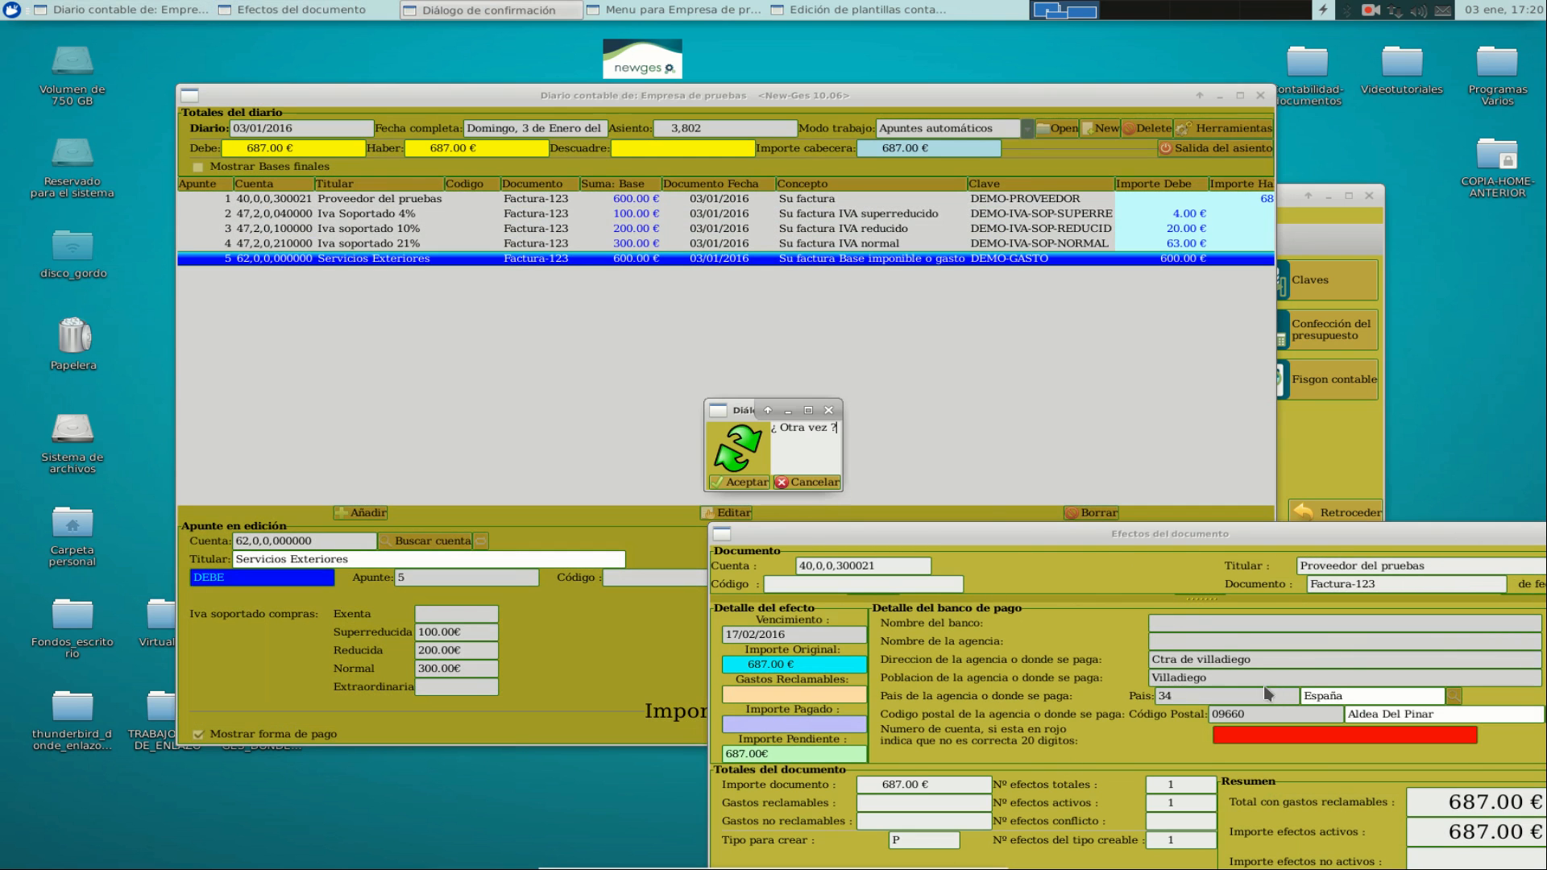
{"action": "left_click", "coordinate": [827, 485]}
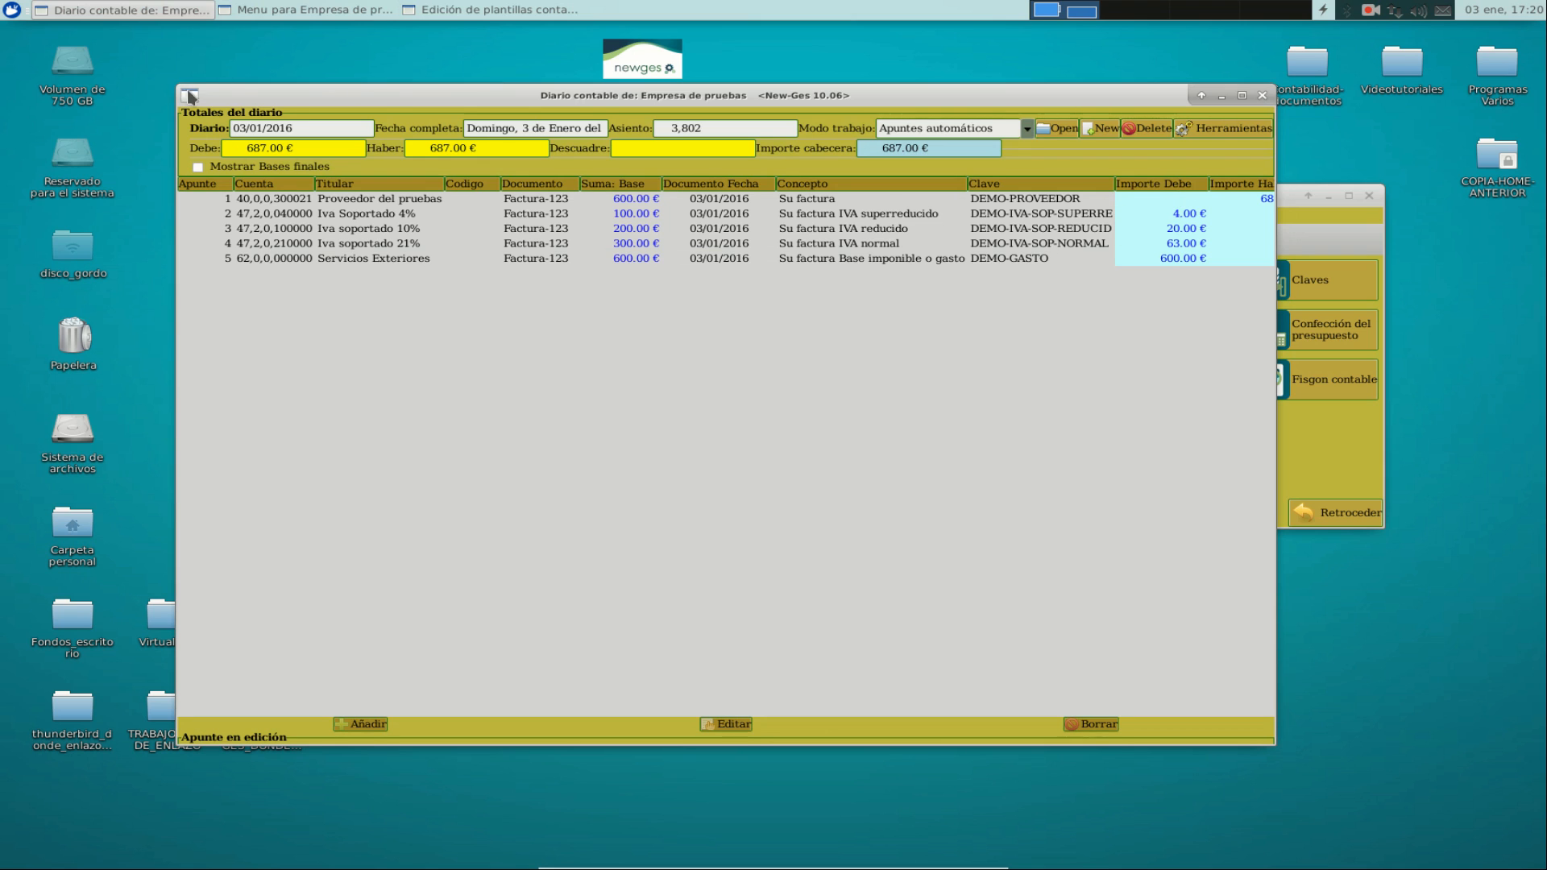
{"action": "left_click_drag", "start_coordinate": [179, 87], "coordinate": [68, 83]}
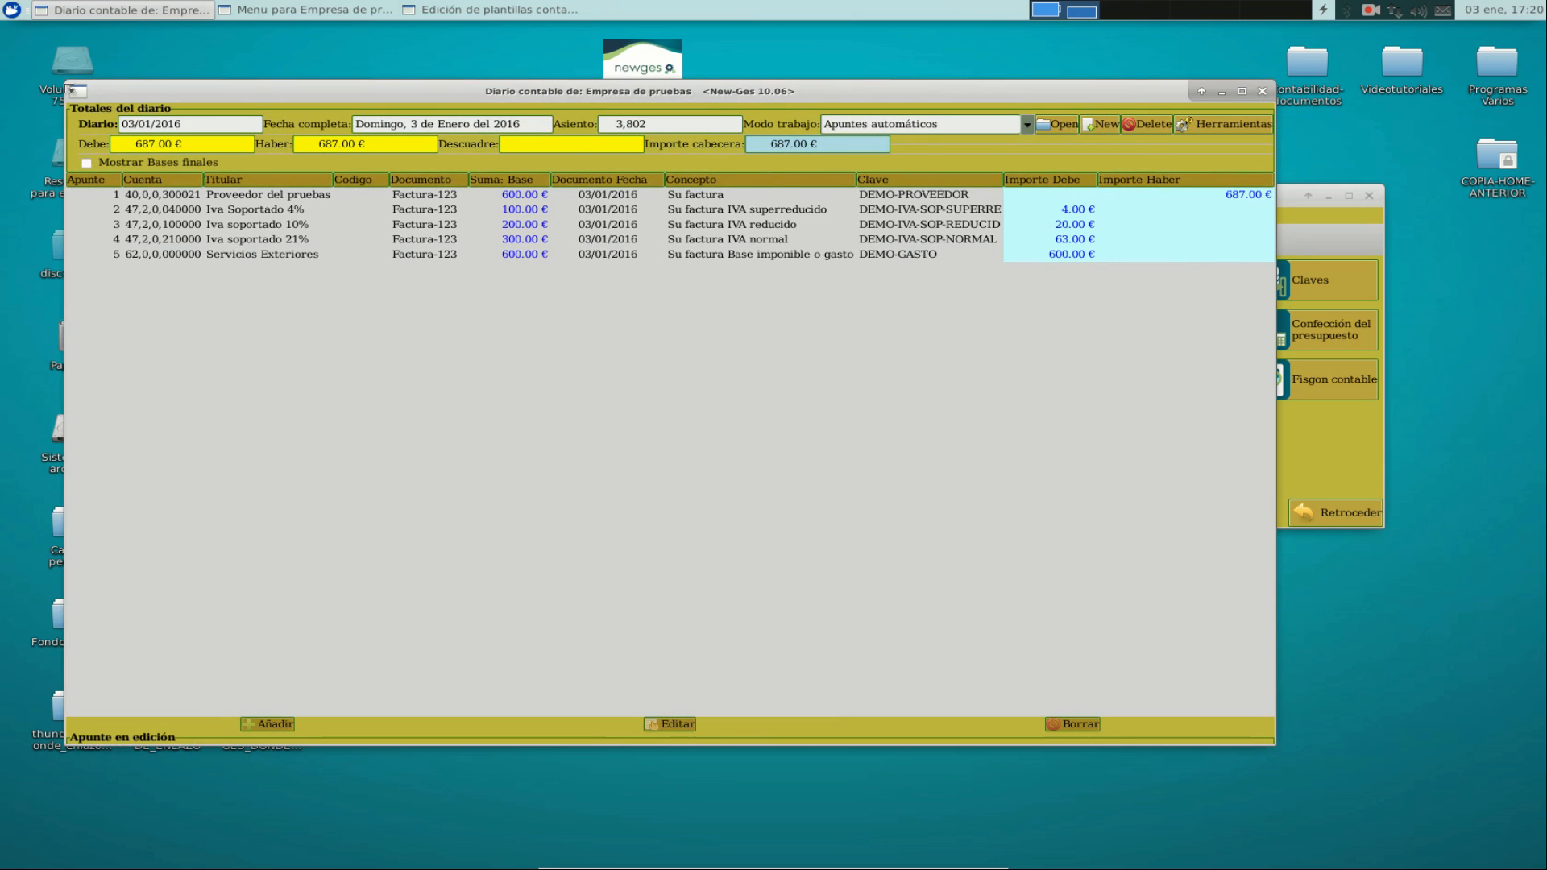
- Open the chart of accounts and list the level 4 balance for supplier account 40,0,0,300021 only
{"action": "left_click", "coordinate": [1314, 228]}
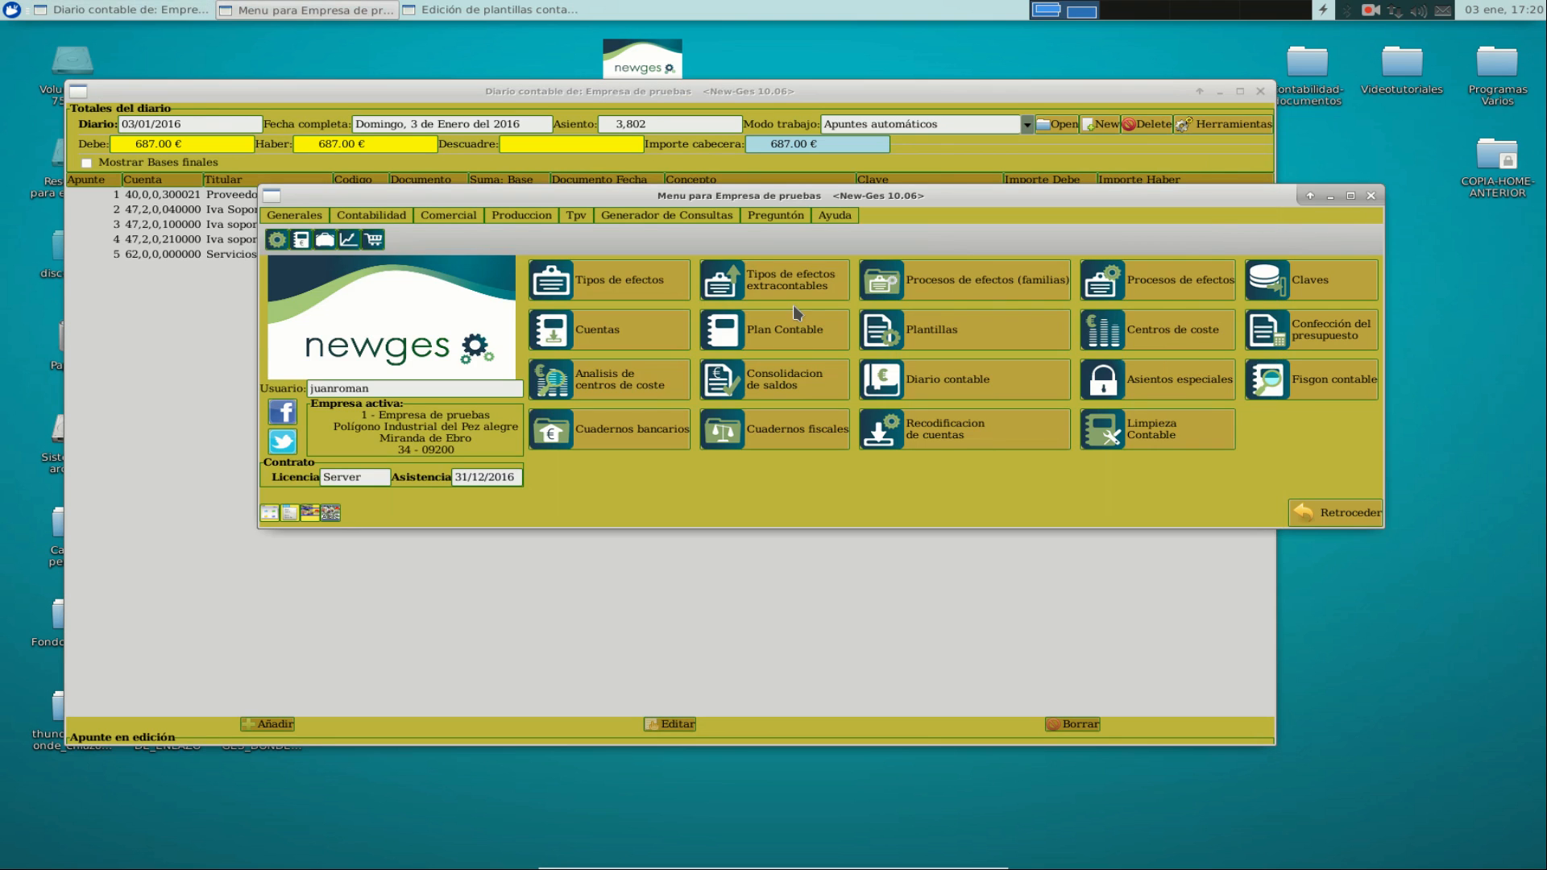
{"action": "left_click", "coordinate": [761, 331]}
{"action": "left_click_drag", "start_coordinate": [791, 373], "coordinate": [722, 290]}
{"action": "left_click", "coordinate": [567, 372]}
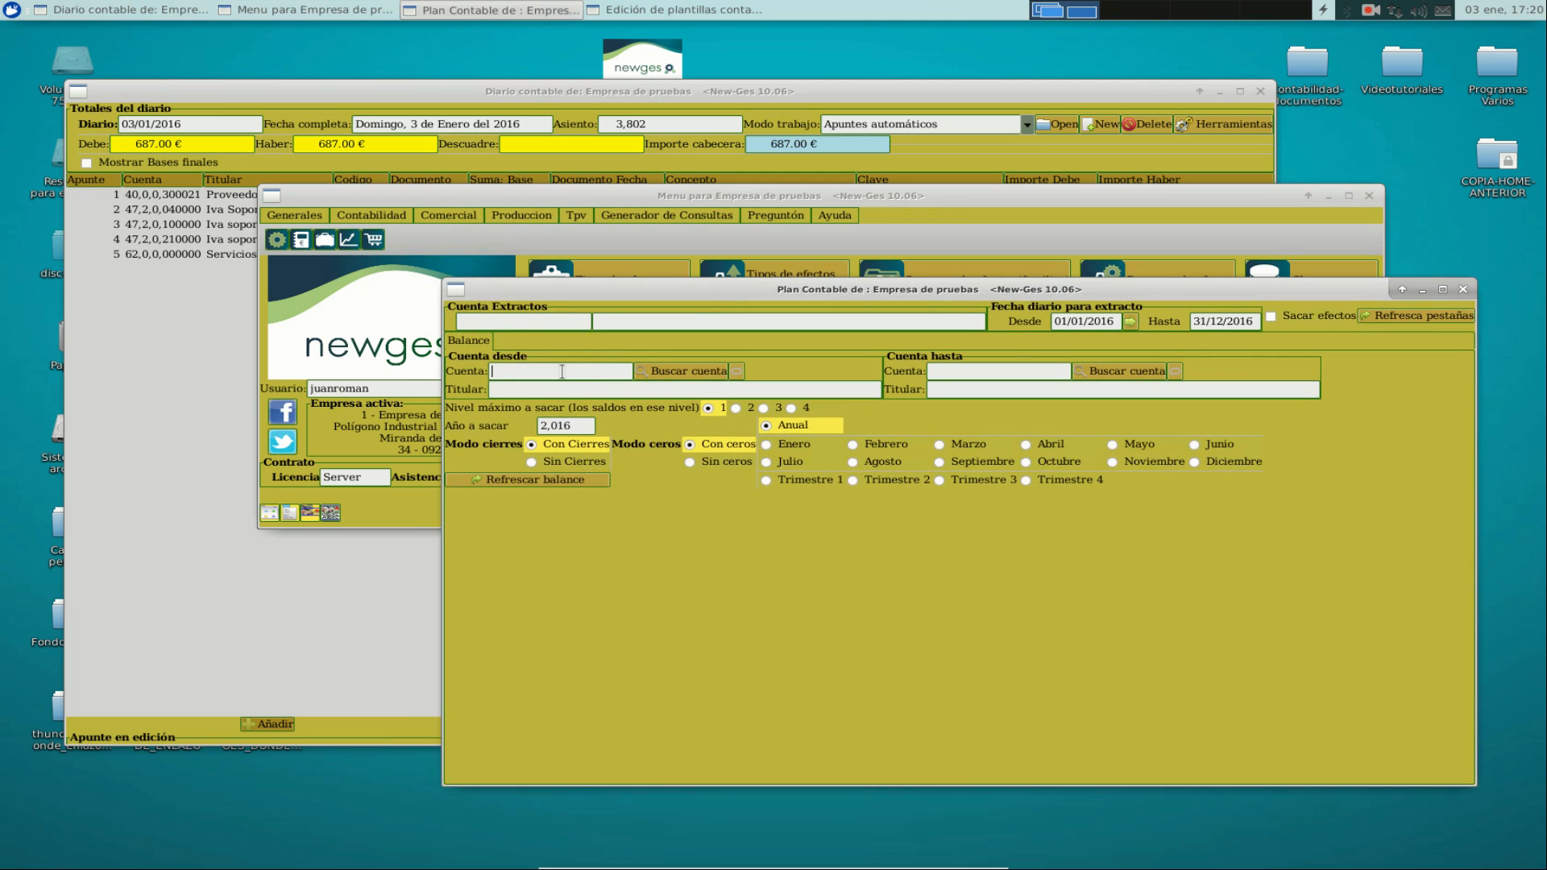
{"action": "type", "text": "40,0,0,300021"}
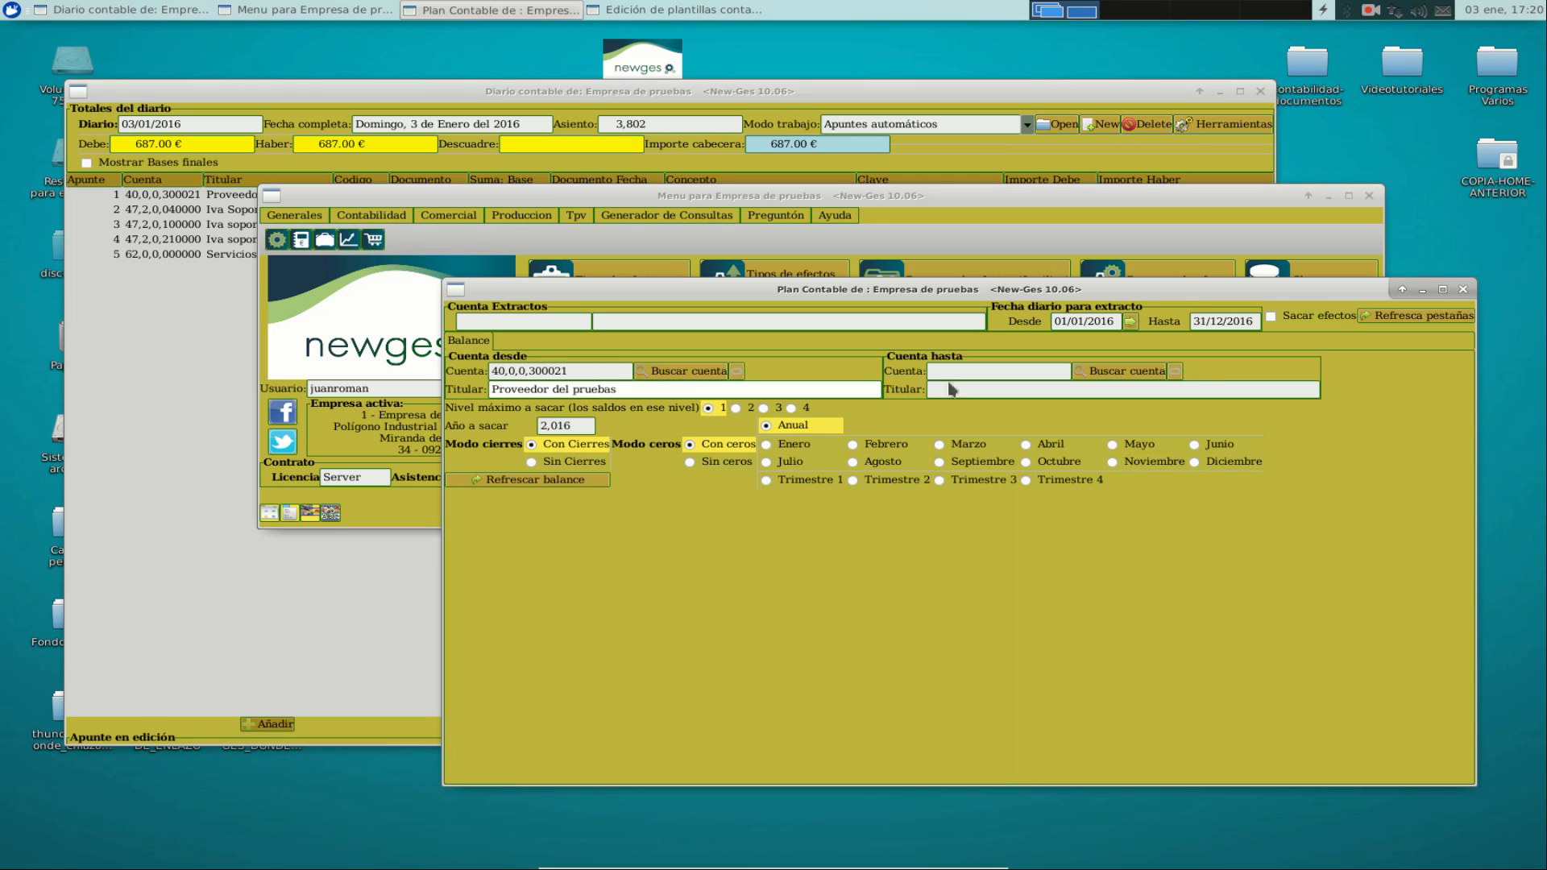
{"action": "left_click", "coordinate": [1174, 372]}
{"action": "left_click", "coordinate": [791, 408]}
{"action": "left_click", "coordinate": [582, 481]}
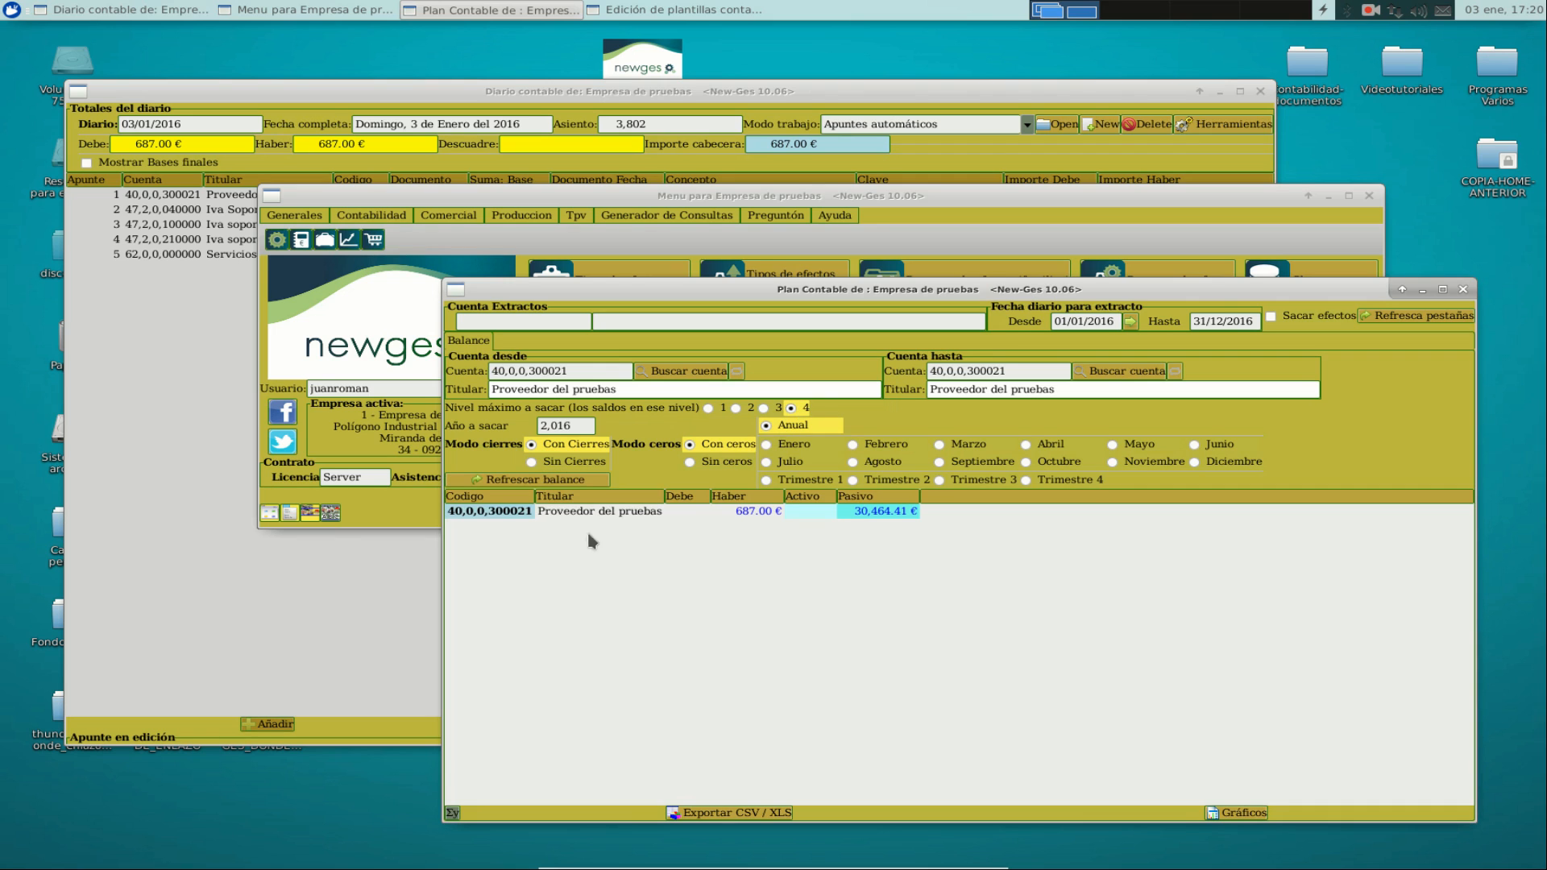
- Show the supplier account's extract starting from 01/01/2015, with all its columns in view
{"action": "left_click", "coordinate": [752, 516]}
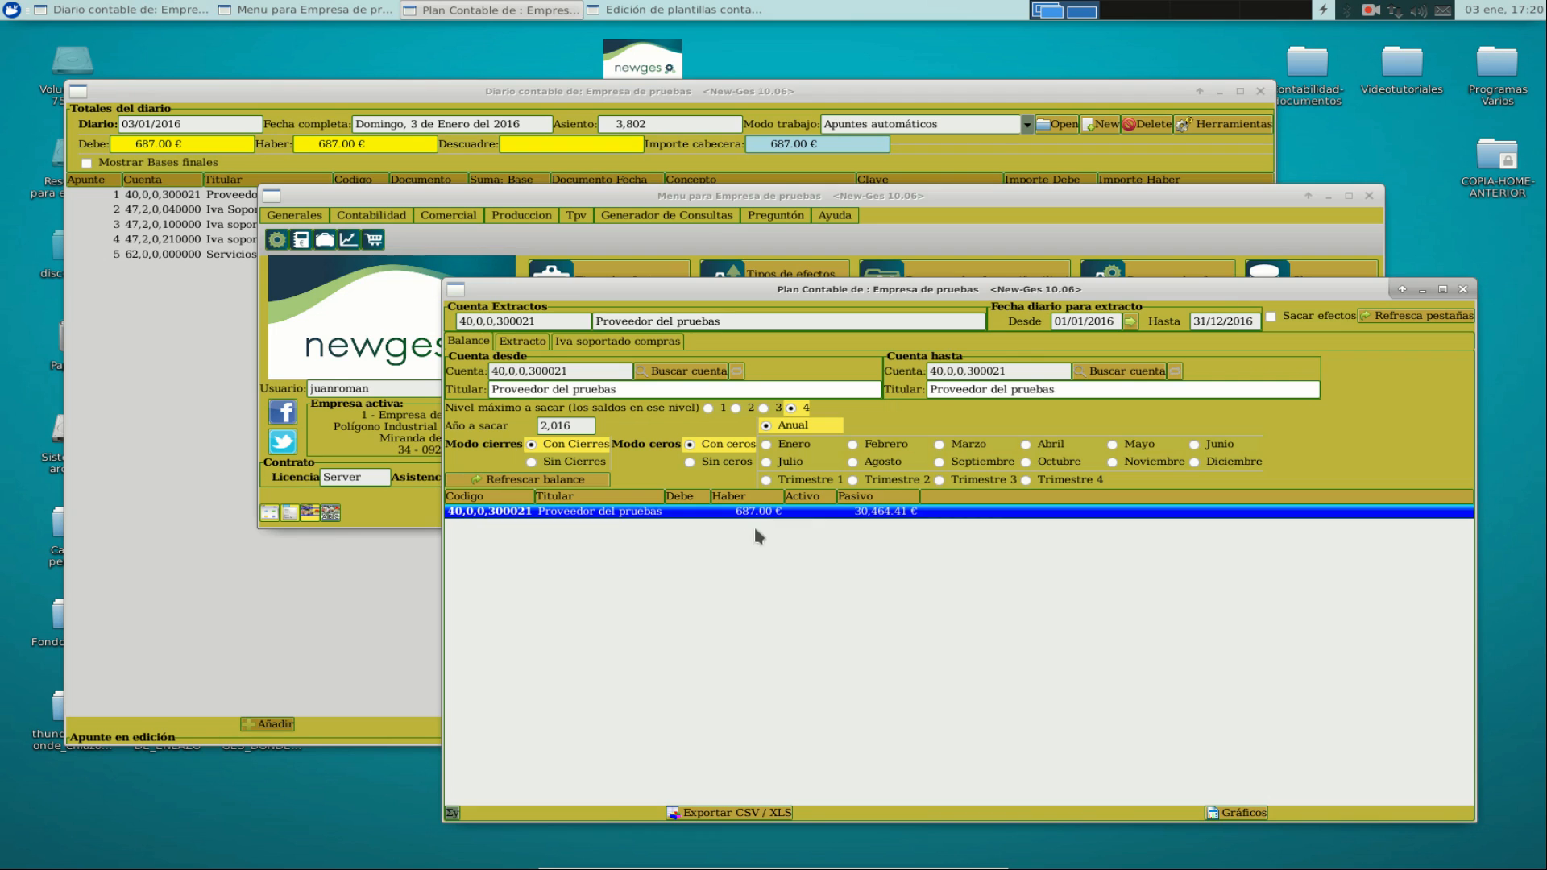
{"action": "left_click", "coordinate": [1105, 322]}
{"action": "type", "text": "5"}
{"action": "left_click", "coordinate": [532, 344]}
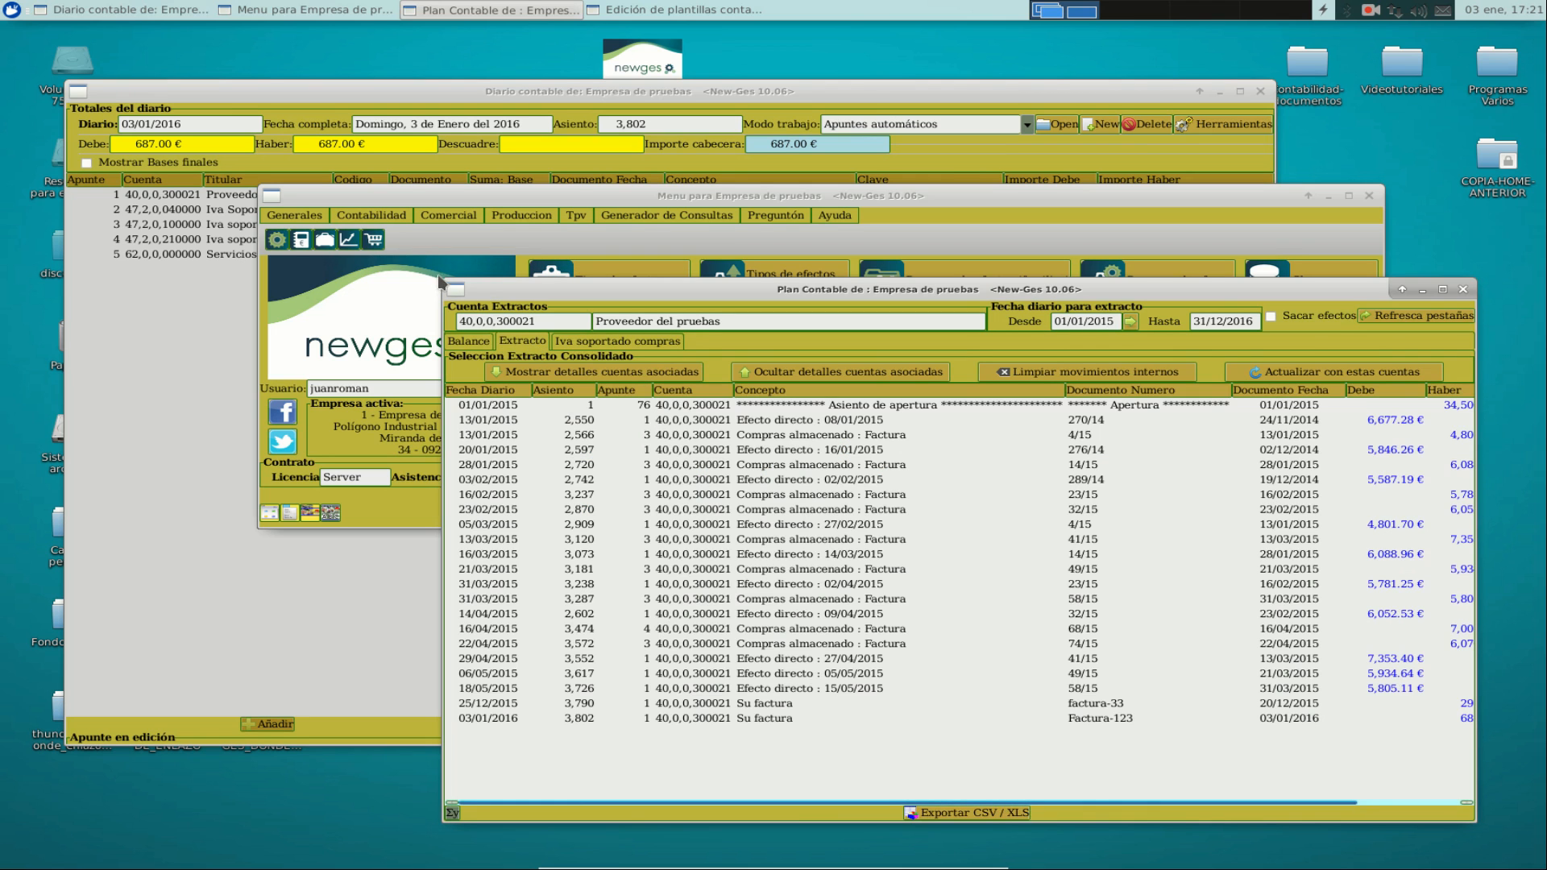
{"action": "left_click_drag", "start_coordinate": [445, 282], "coordinate": [252, 243]}
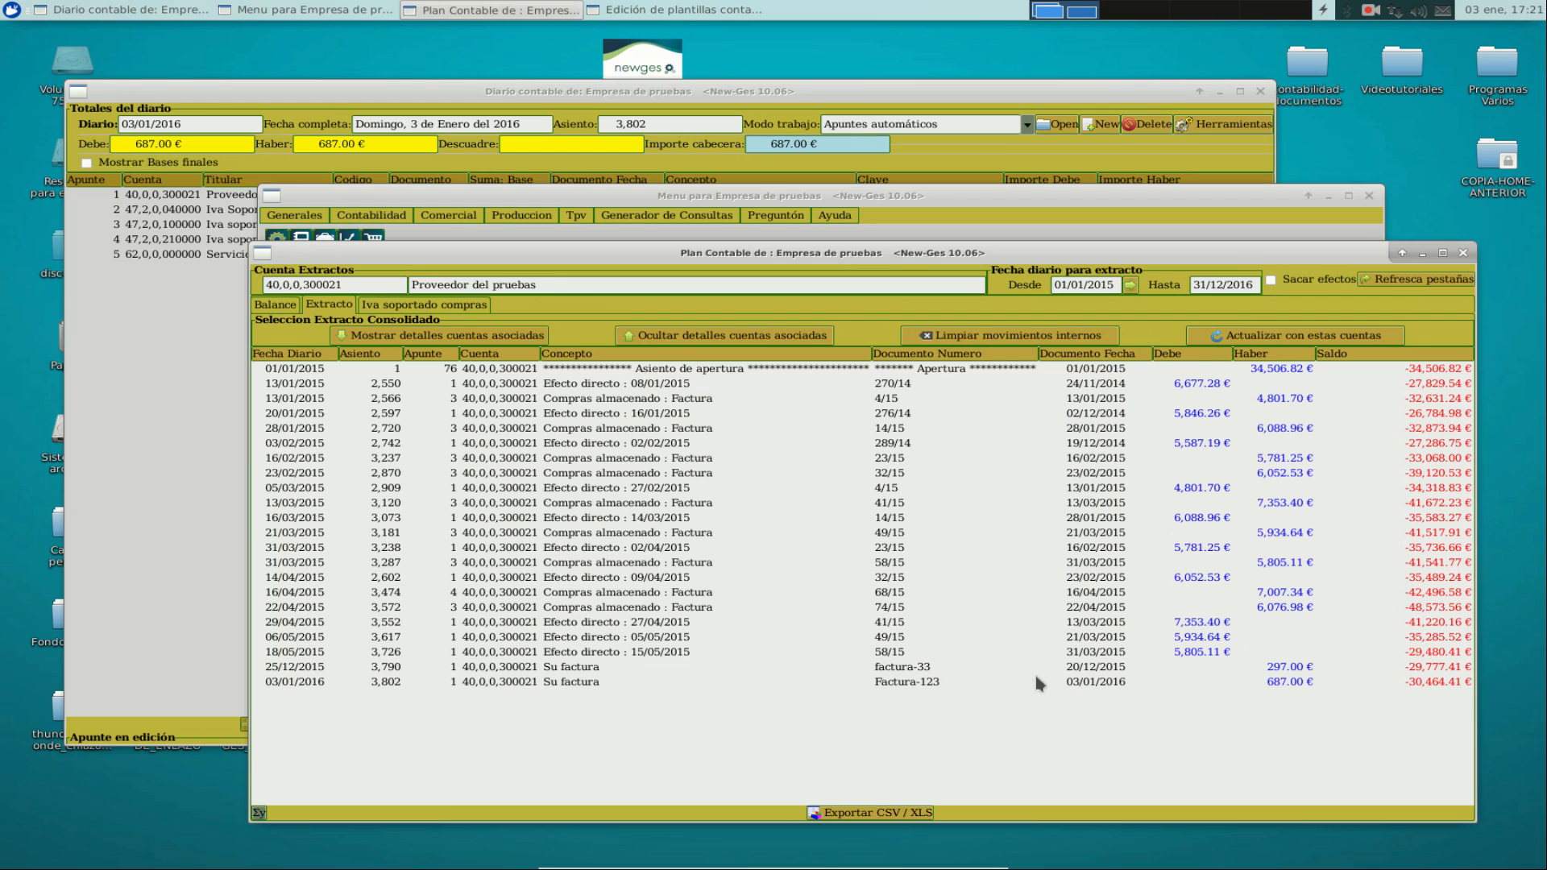
- Review the supplier's input VAT on purchases and open the accounting entry for Factura-123
{"action": "left_click", "coordinate": [432, 306]}
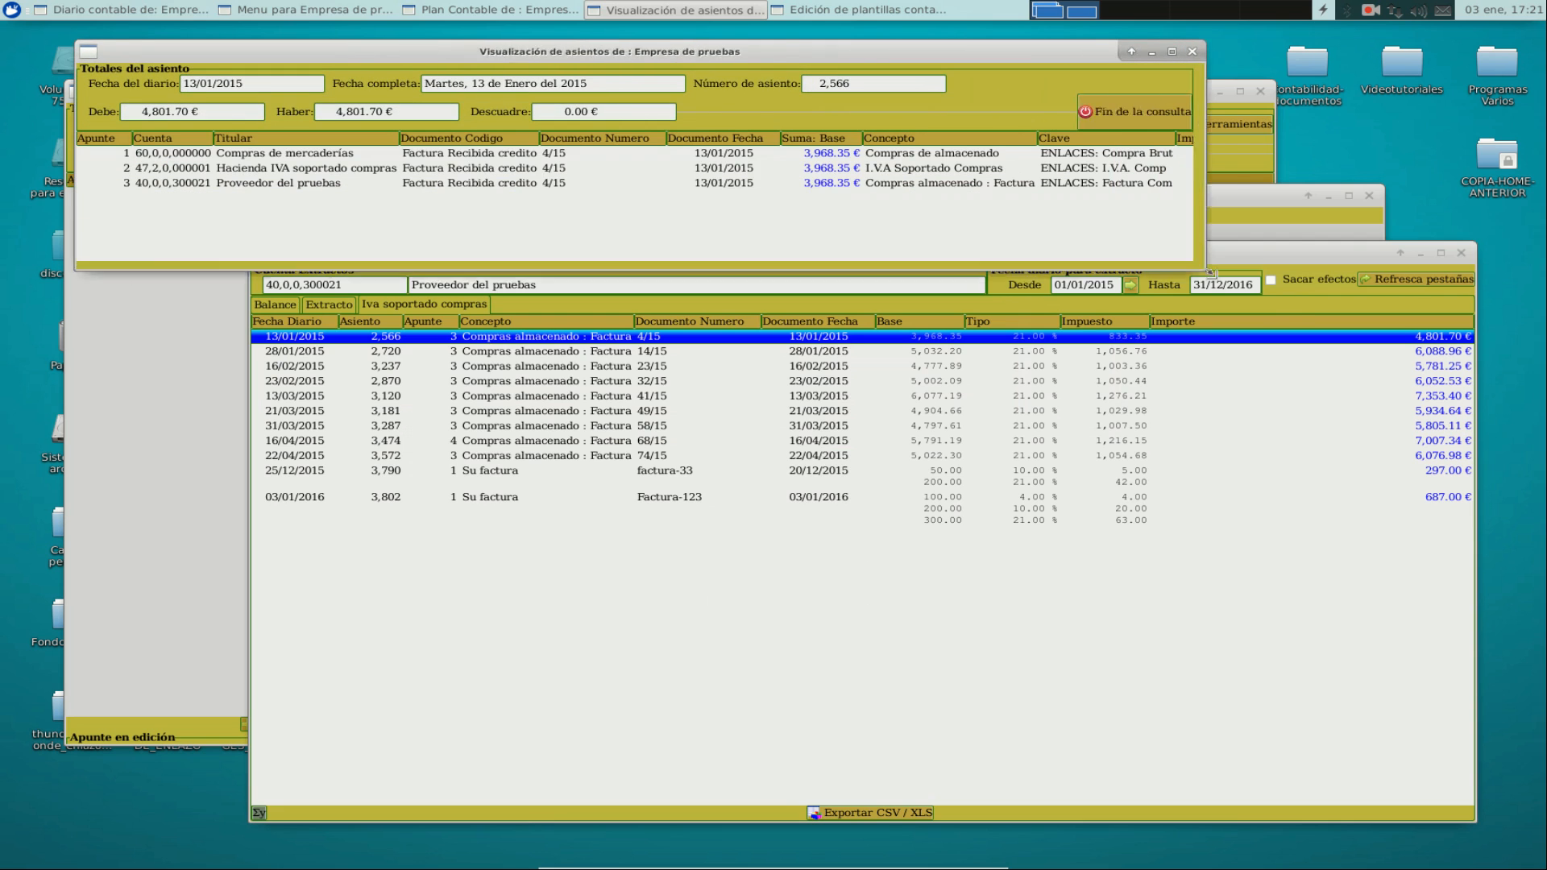
{"action": "left_click", "coordinate": [953, 514]}
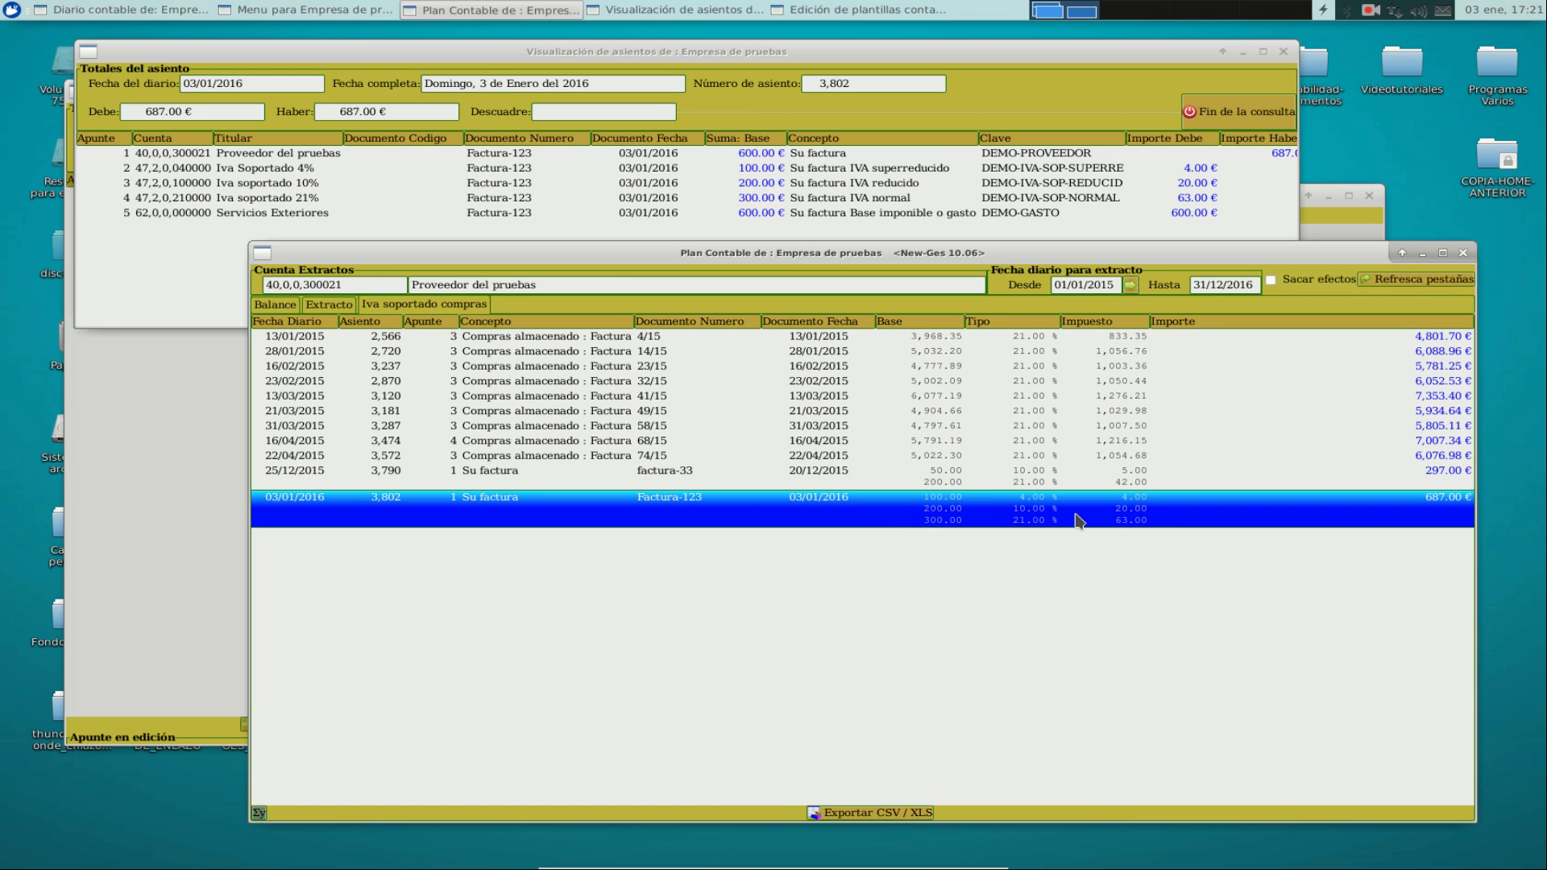
- Include payment effects in the supplier's account query, refresh it, and view the effects list
{"action": "left_click", "coordinate": [1318, 281]}
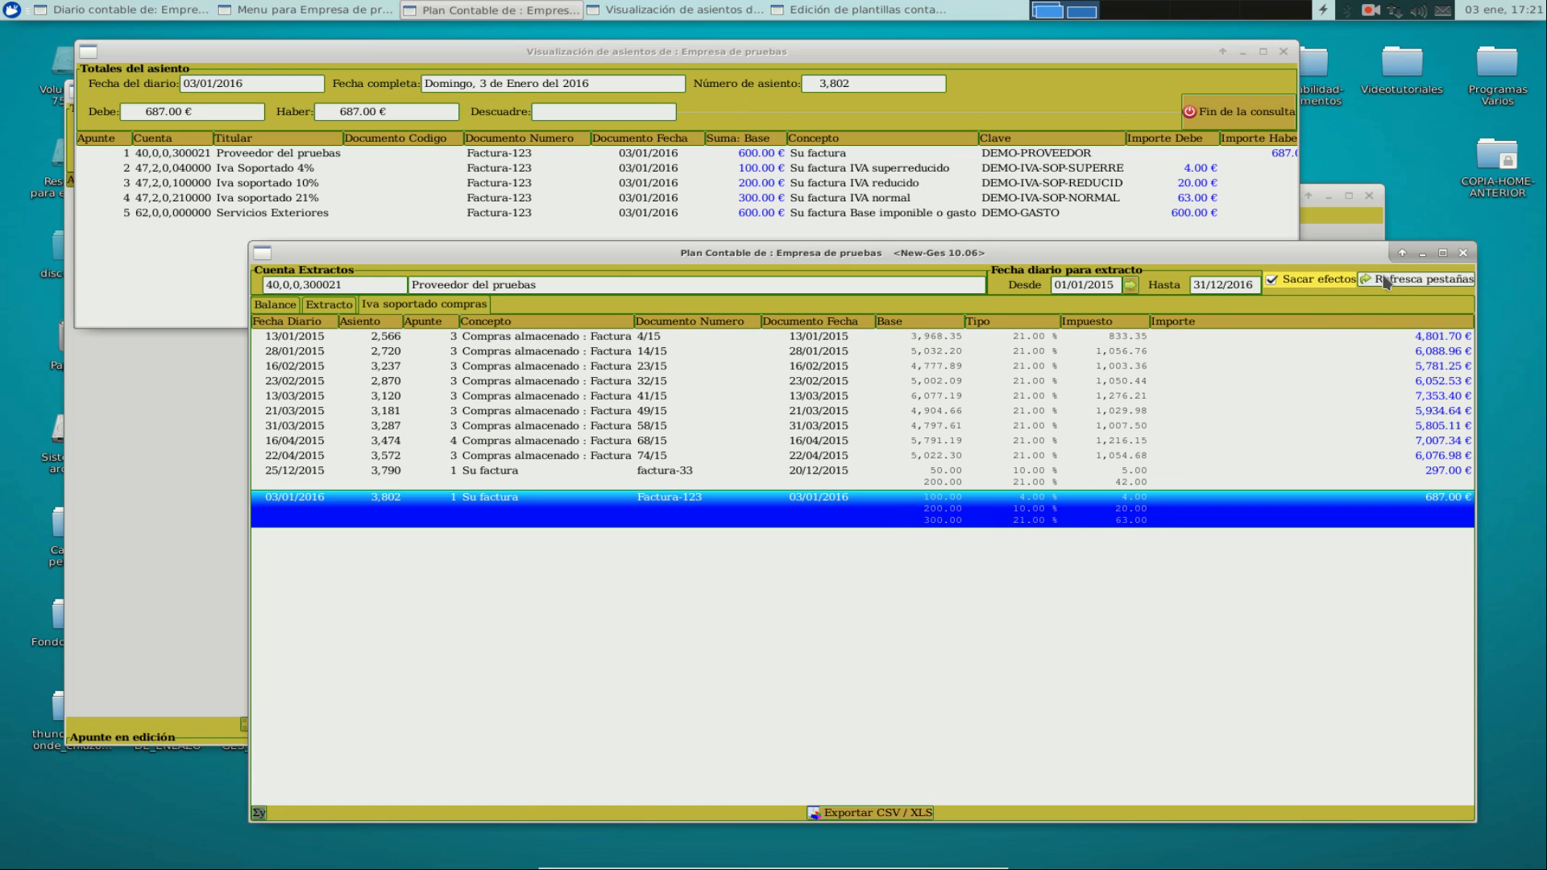
{"action": "left_click", "coordinate": [1386, 280]}
{"action": "left_click", "coordinate": [516, 307]}
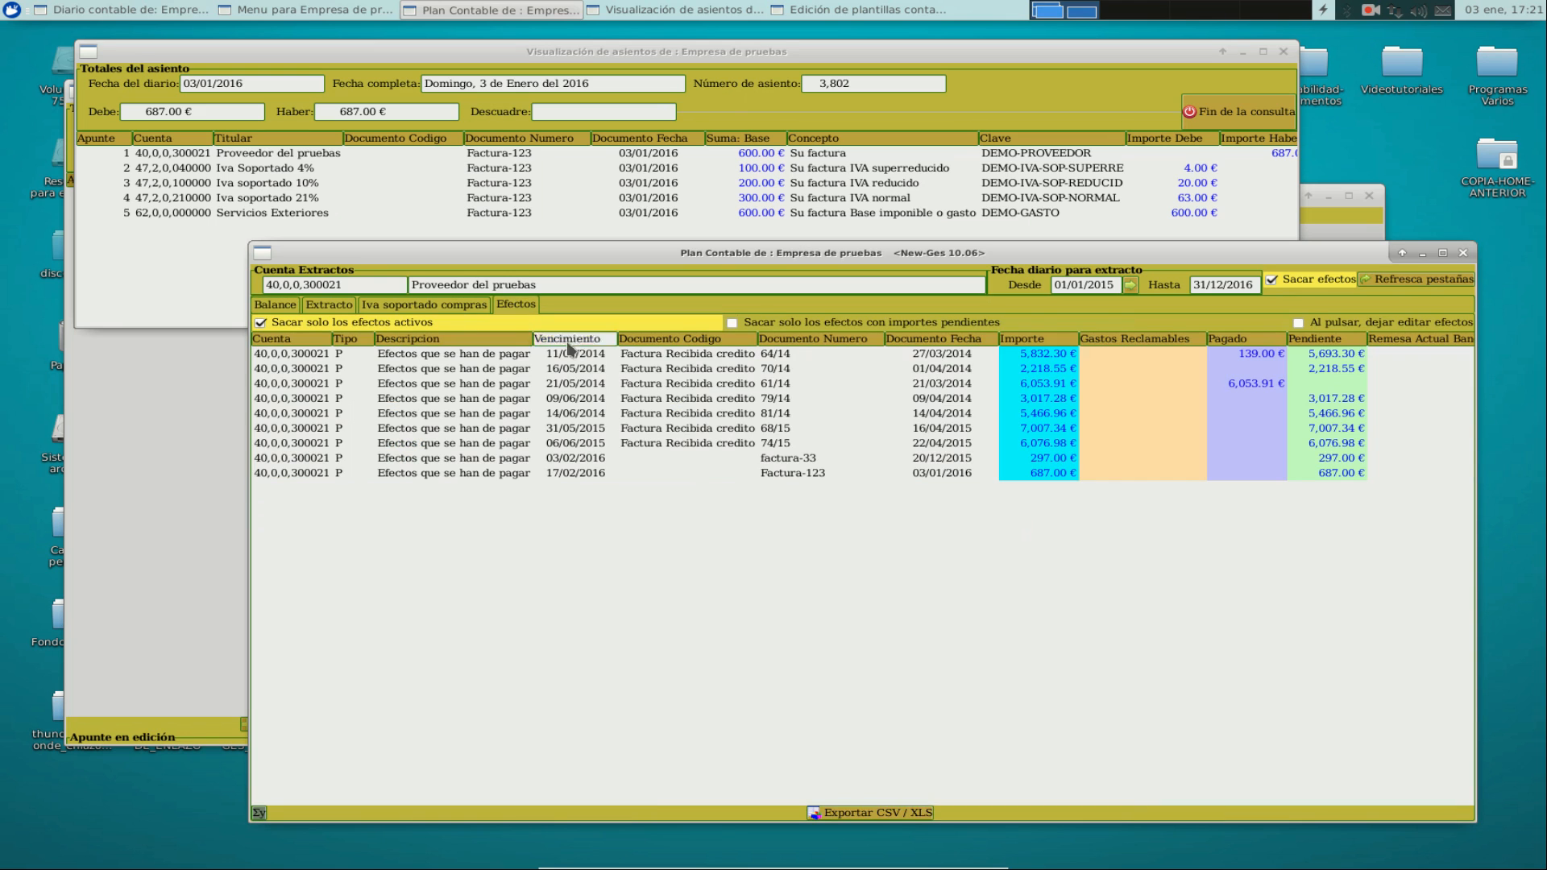